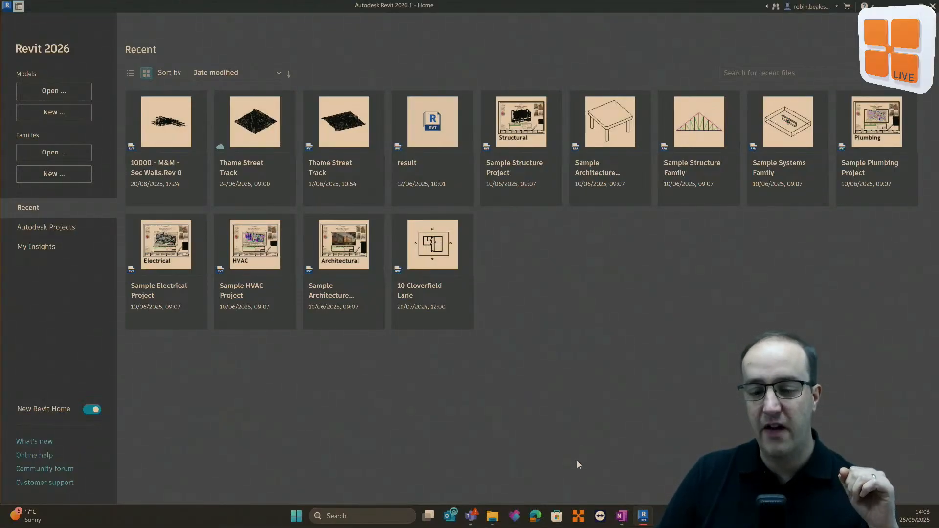
Switch to the web browser with the Autodesk Account home page and fit the page to a readable size.
click(537, 523)
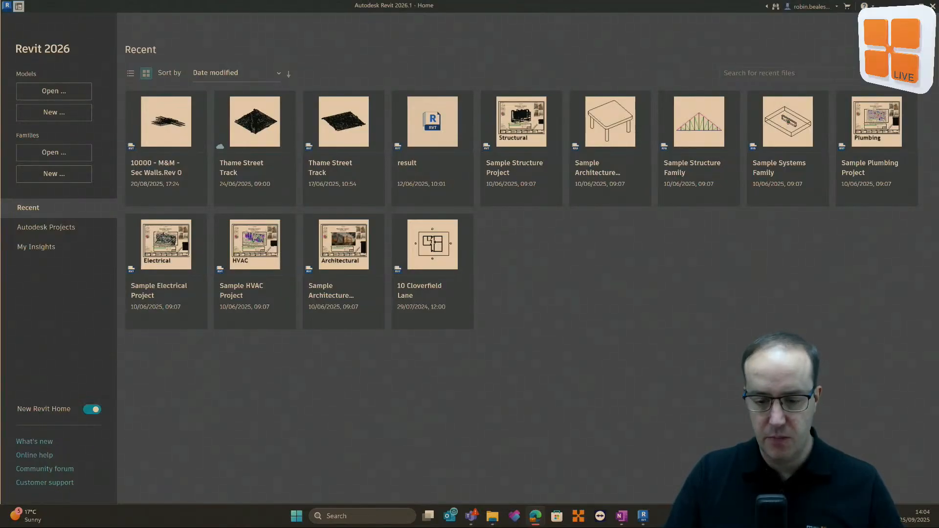
drag(938, 54, 754, 31)
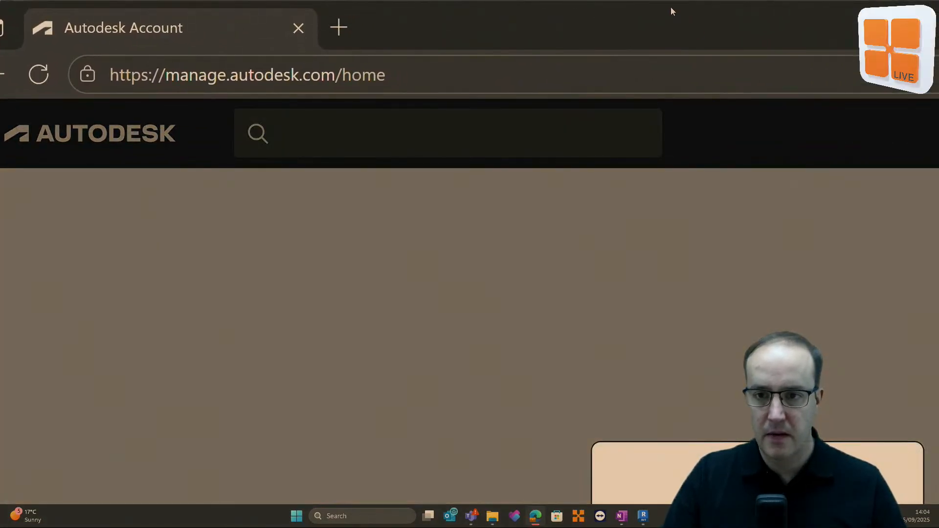
drag(671, 7, 676, 0)
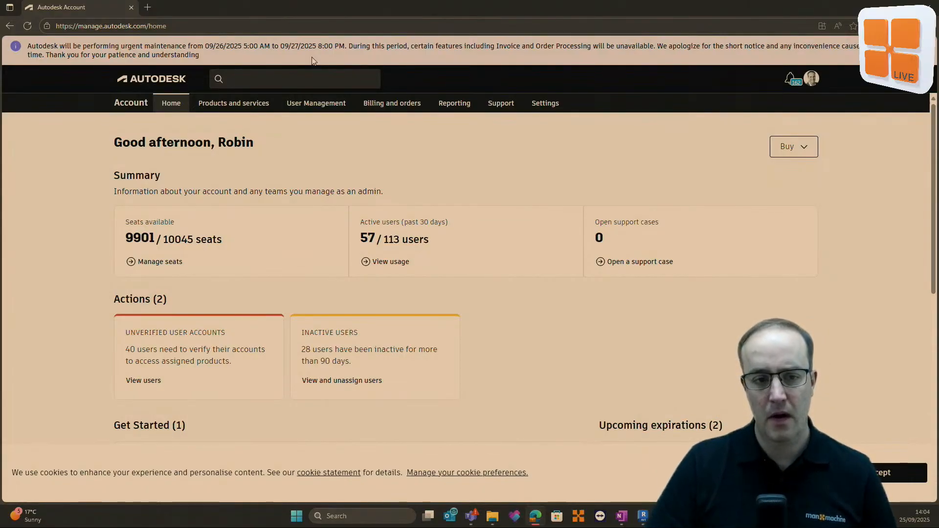
Search the account's products and services for Revit and open the details page of the Revit product.
click(252, 104)
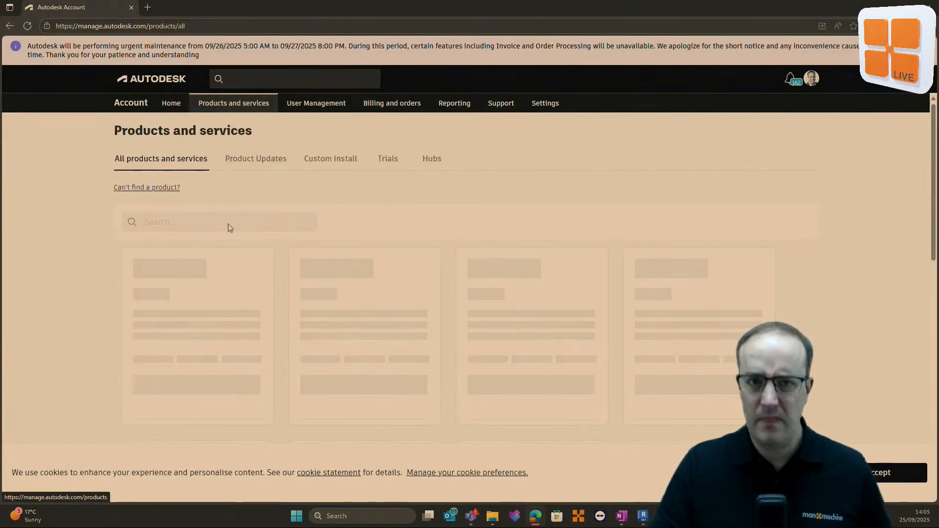
click(179, 215)
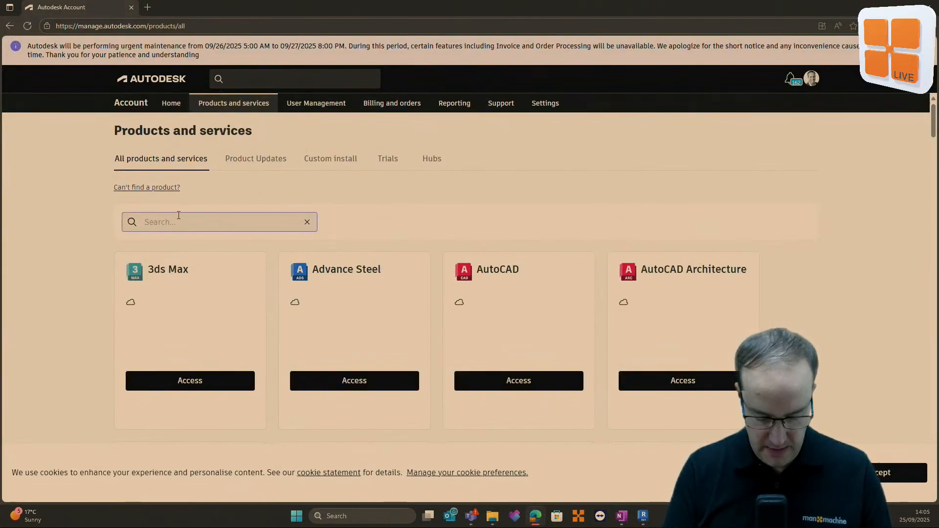
text(Revit)
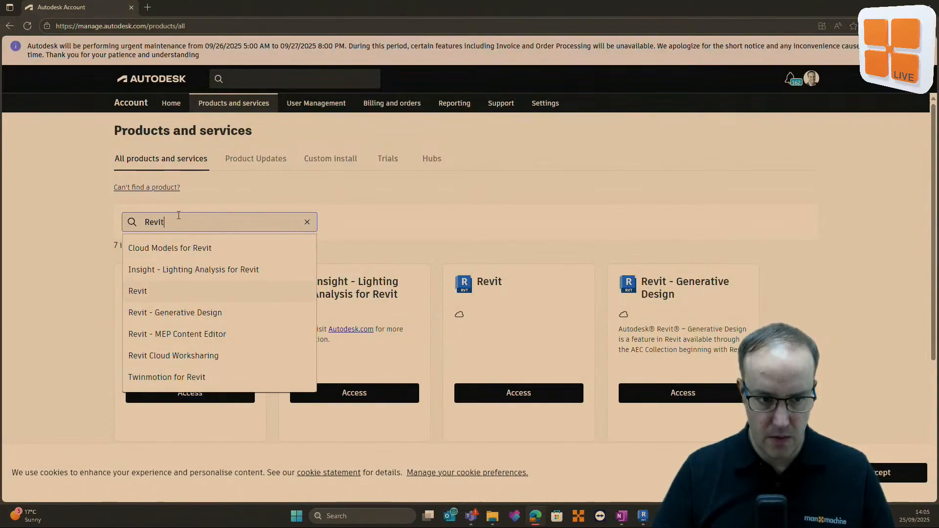
click(331, 216)
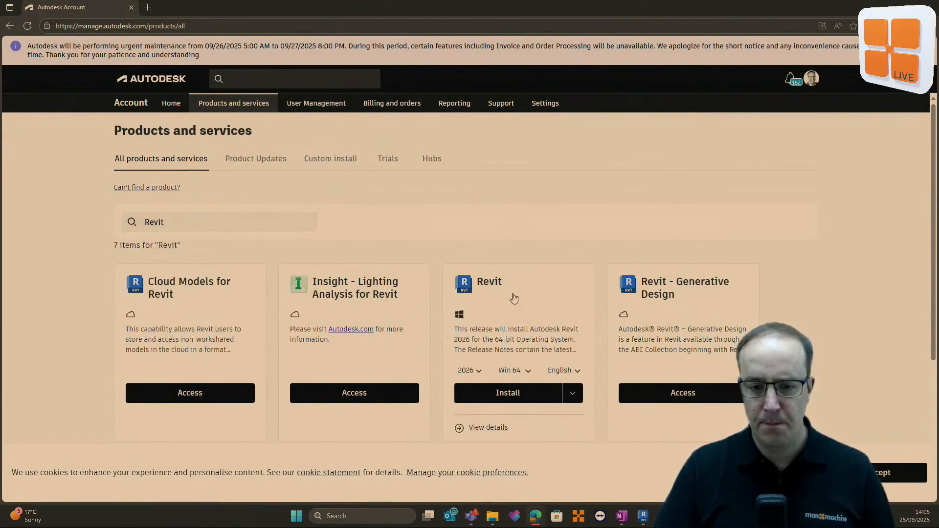
click(480, 430)
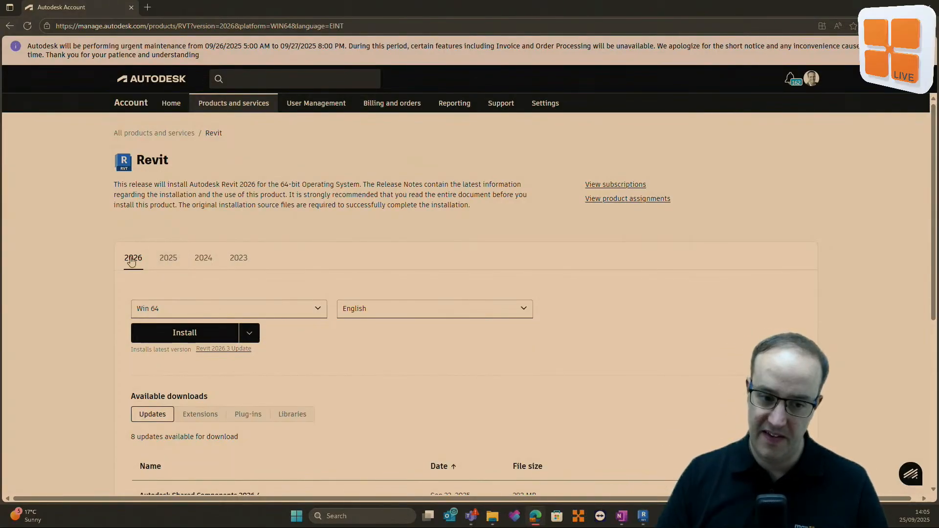
Review the updates, extensions, plug-ins and libraries offered as downloads for Revit 2026.
scroll(247, 246, down, 2)
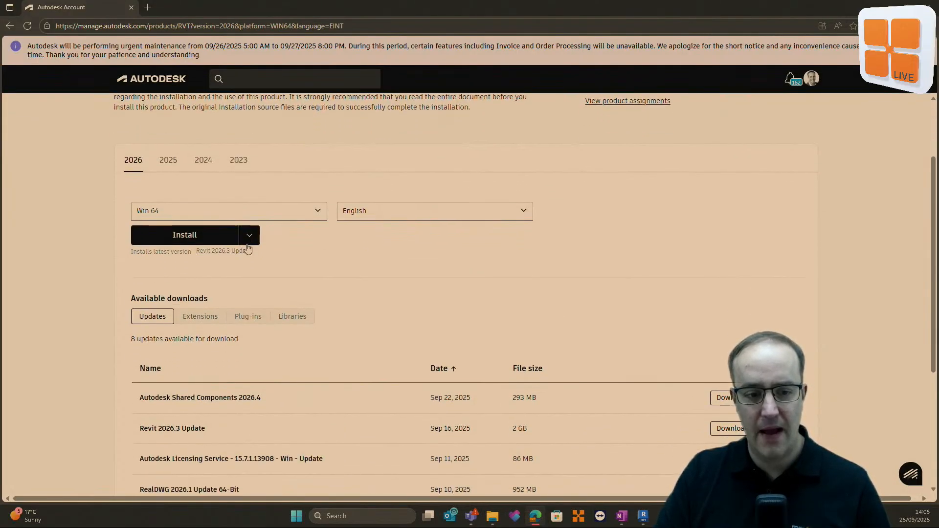
click(196, 323)
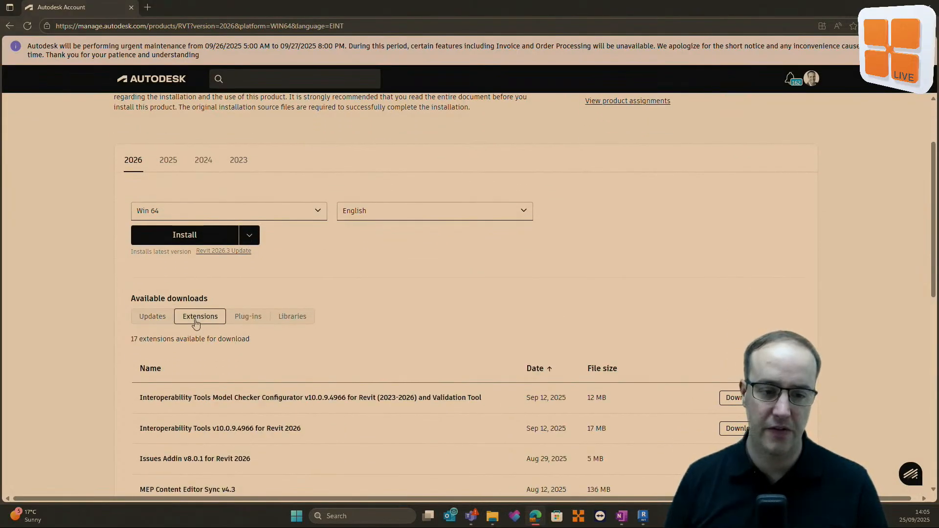
click(161, 318)
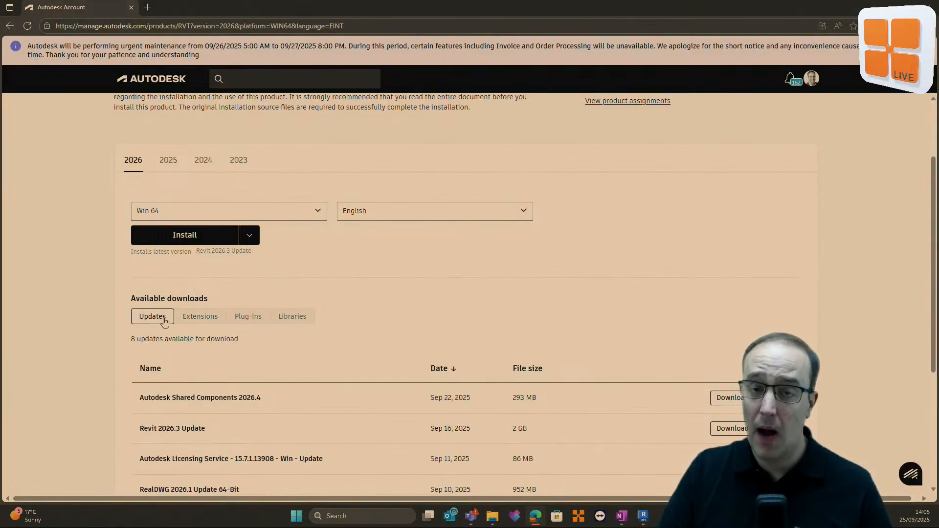
click(195, 319)
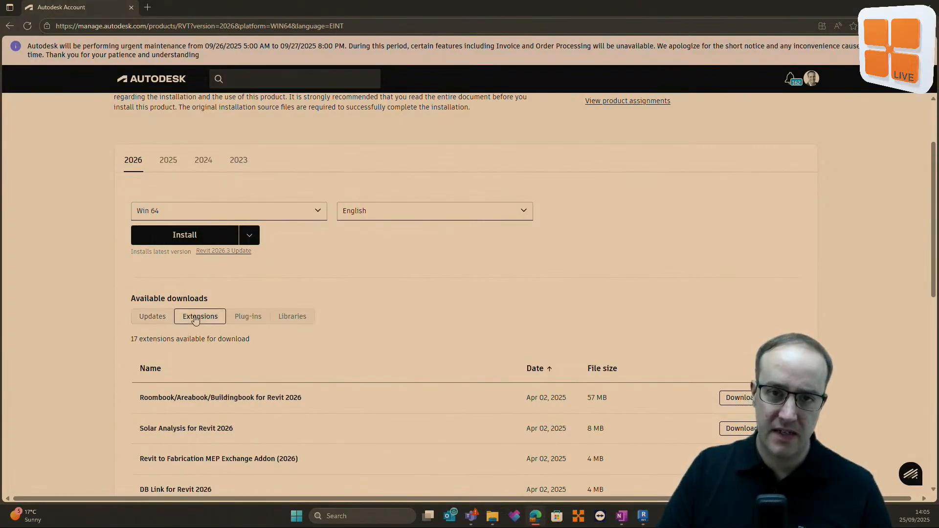
click(248, 318)
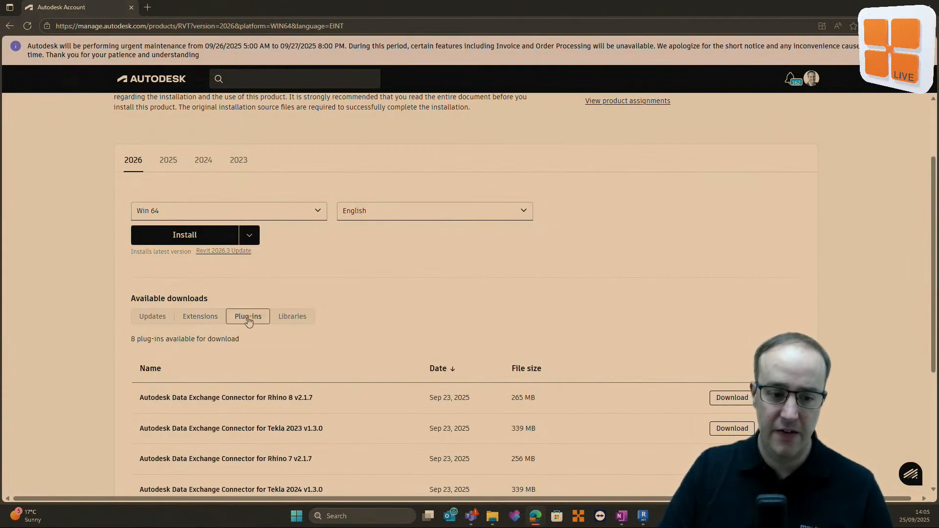
click(289, 319)
Examine the full list of extensions for Revit 2026, including the IFC, Content Catalog, DB Link and MEP Fabrication entries.
click(205, 318)
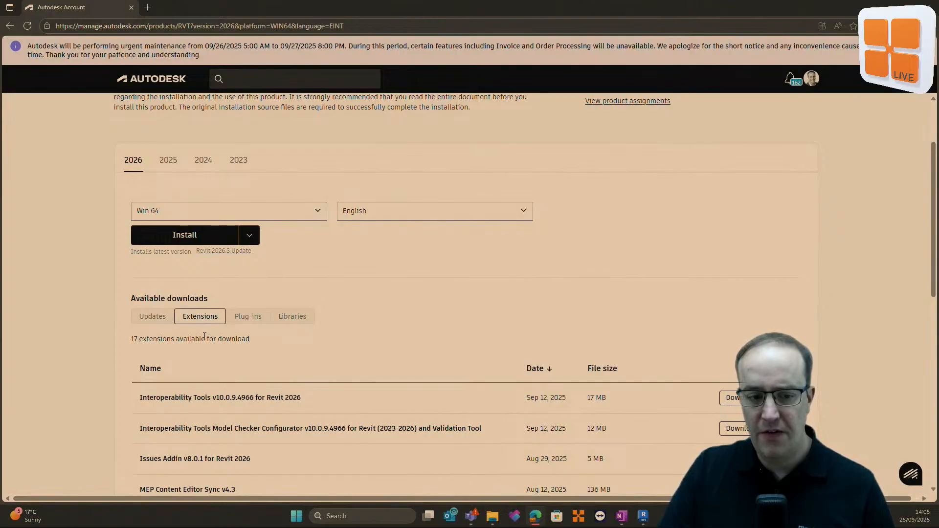
scroll(286, 391, down, 5)
scroll(286, 389, down, 5)
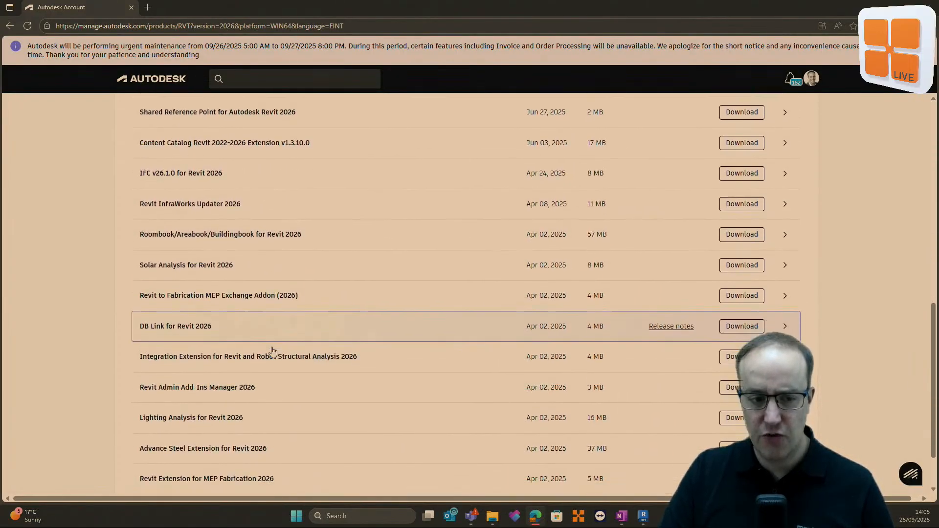
scroll(277, 256, up, 2)
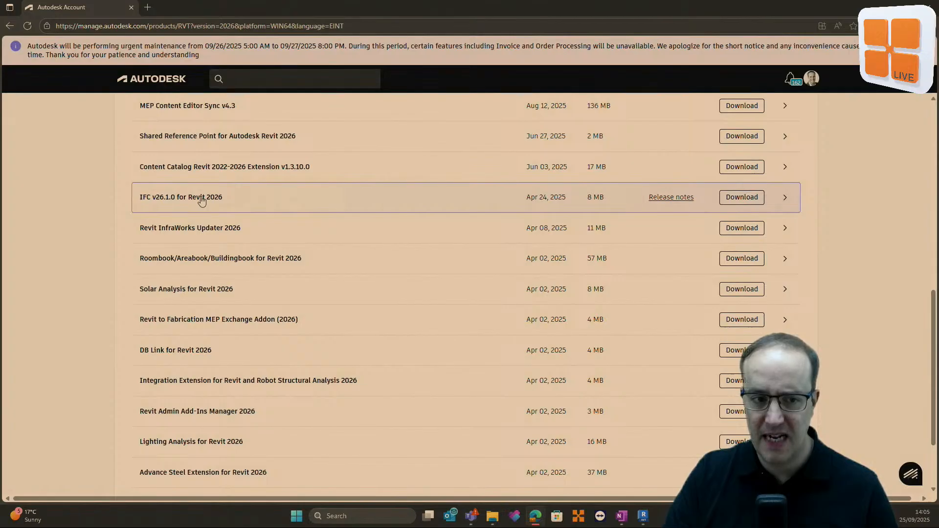
scroll(210, 206, up, 1)
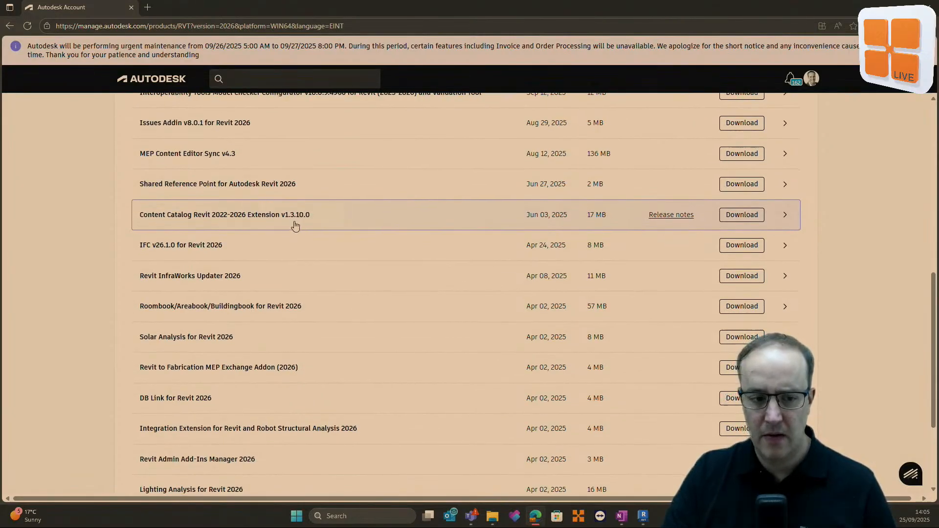
scroll(295, 223, down, 1)
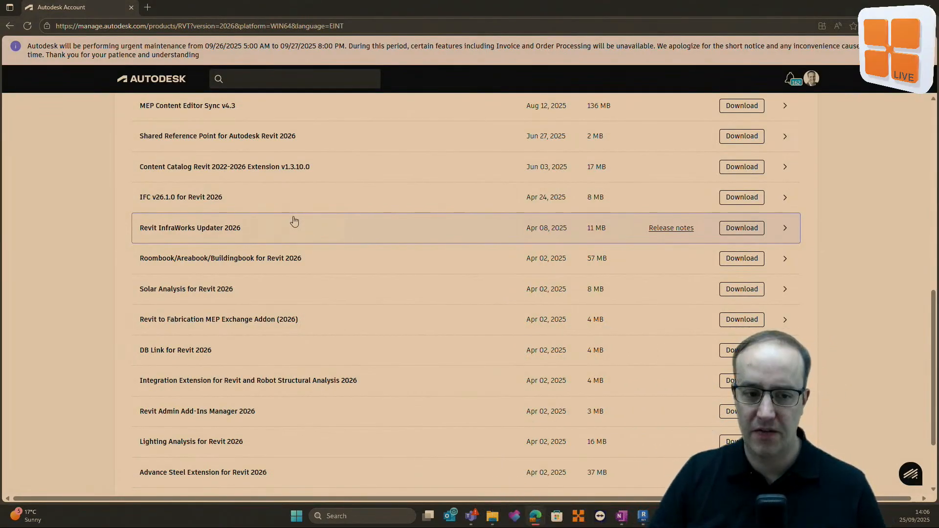
scroll(313, 239, down, 1)
scroll(265, 220, down, 1)
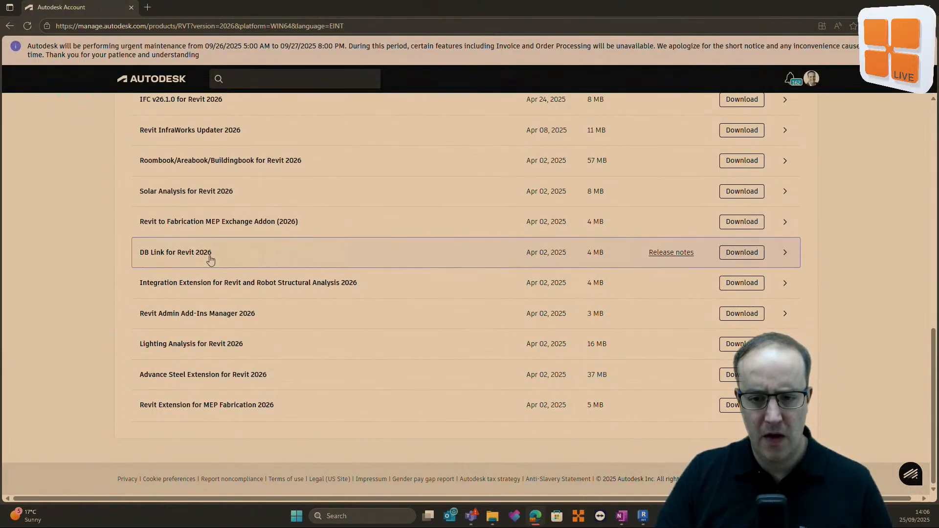
scroll(211, 245, up, 2)
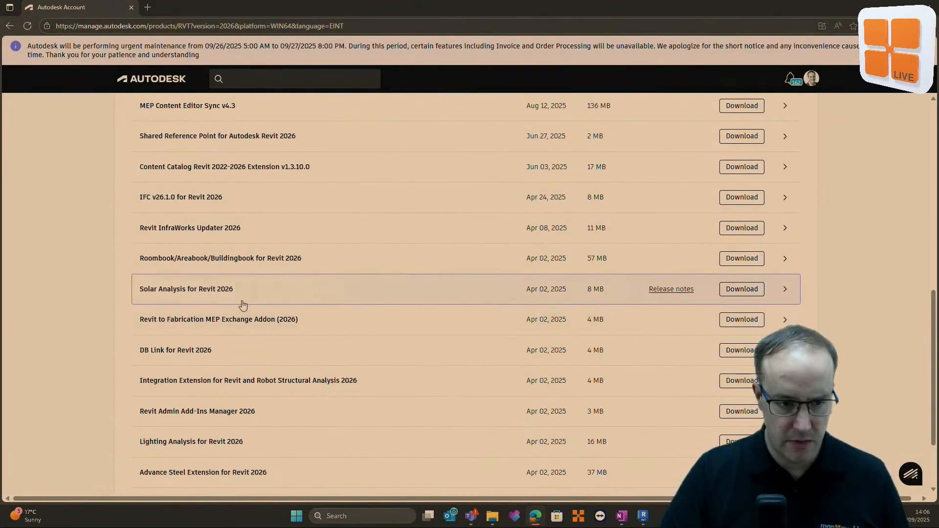
scroll(243, 305, down, 1)
scroll(241, 329, down, 1)
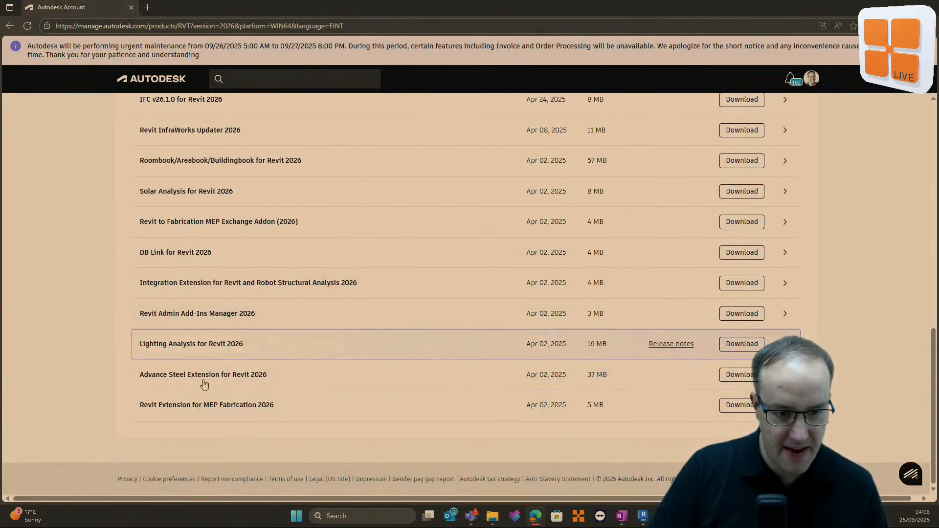
scroll(204, 385, up, 5)
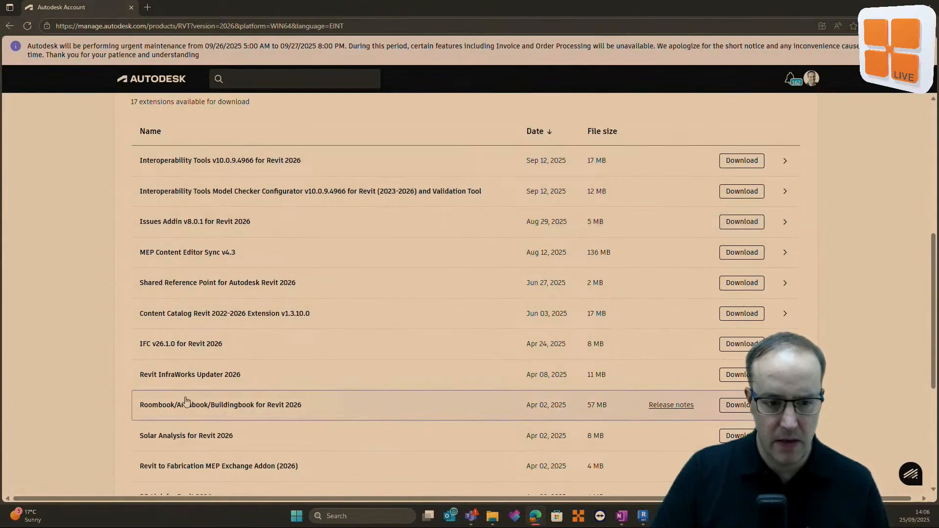
scroll(186, 401, down, 2)
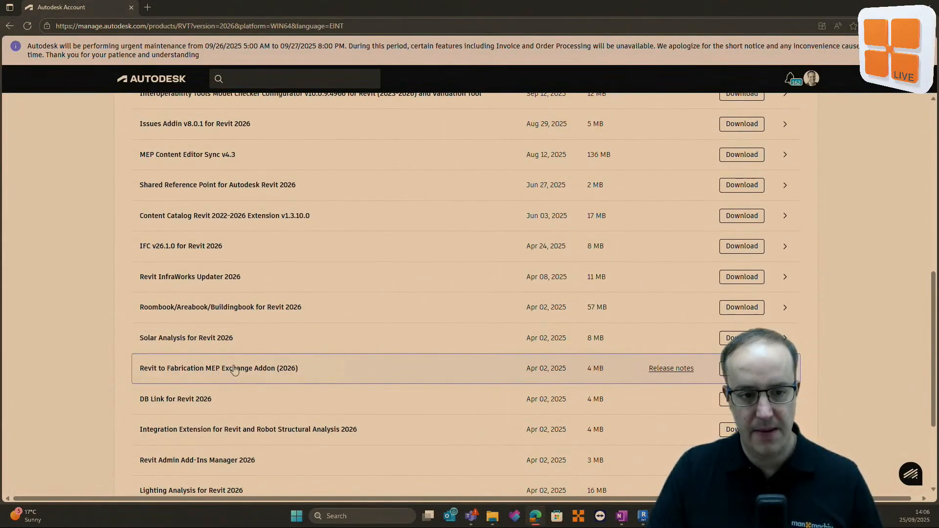
scroll(245, 369, down, 1)
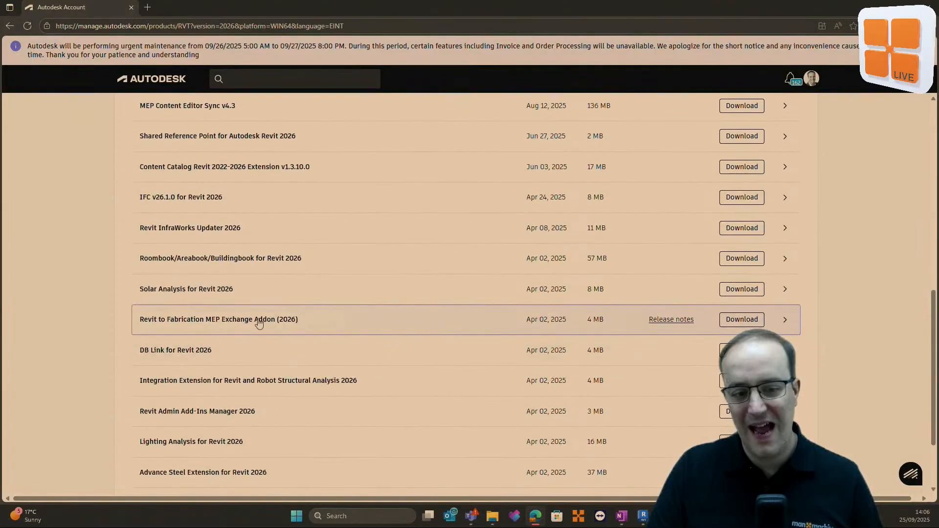
scroll(259, 323, down, 1)
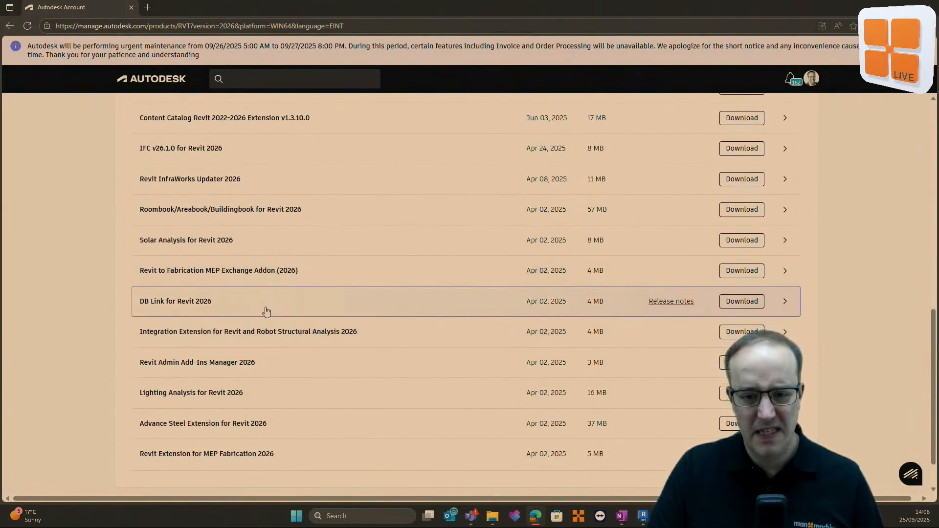
scroll(277, 344, up, 2)
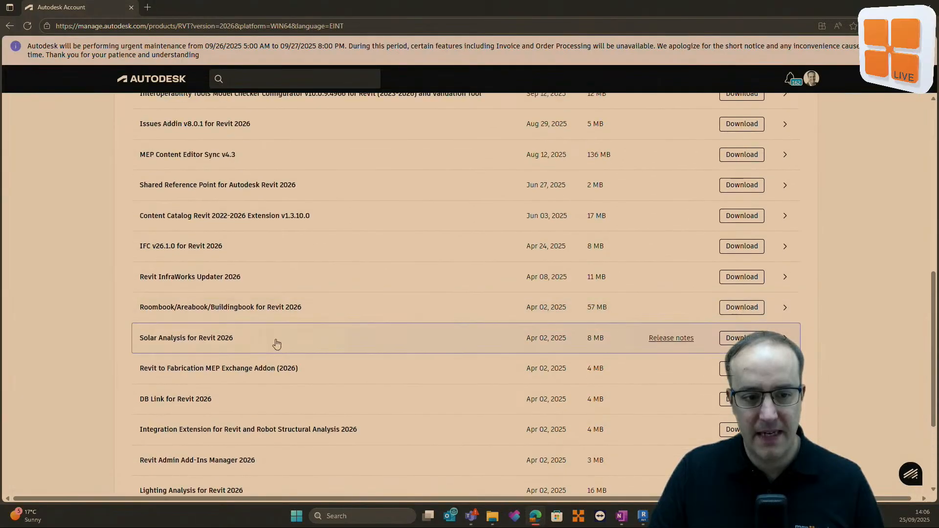
scroll(276, 345, up, 1)
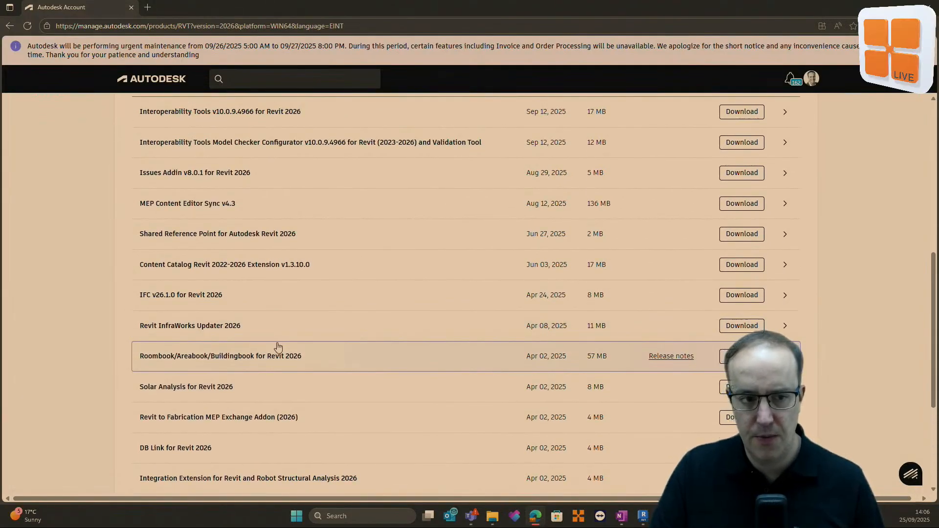
scroll(283, 346, up, 2)
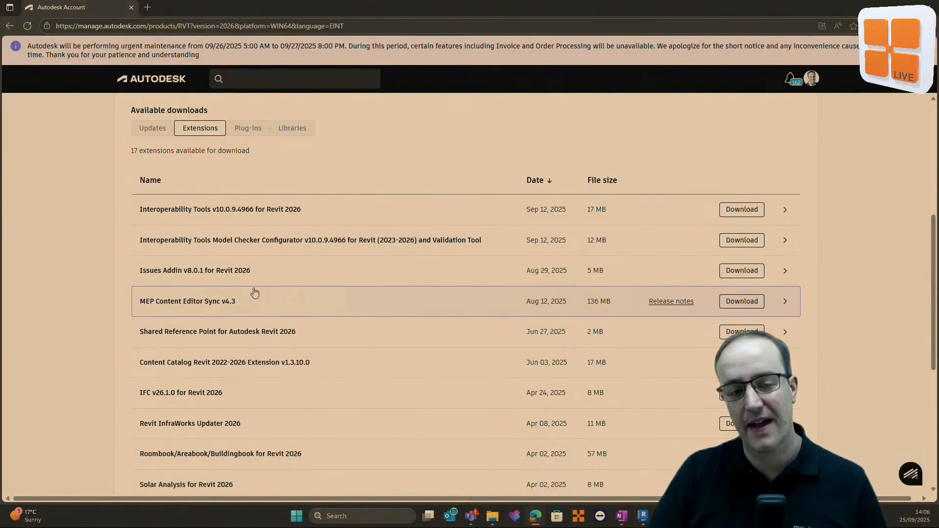
scroll(250, 310, down, 3)
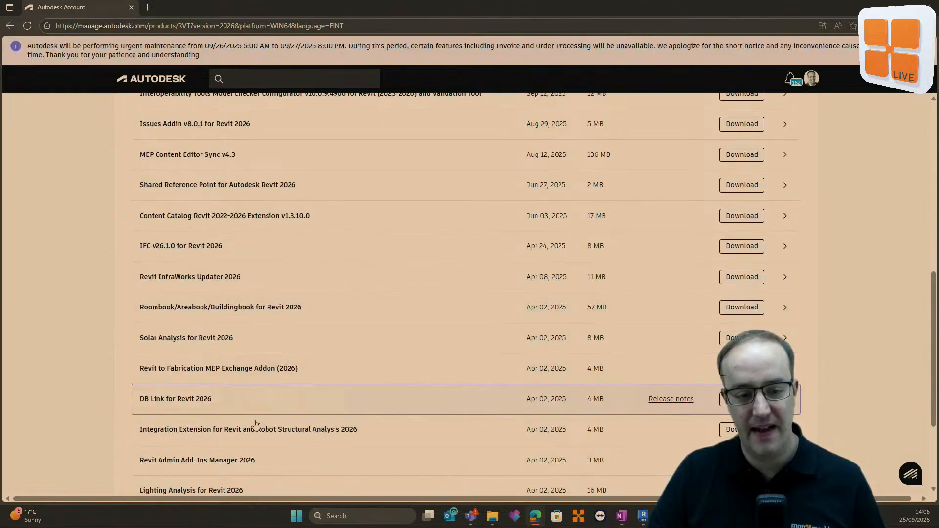
scroll(272, 394, up, 4)
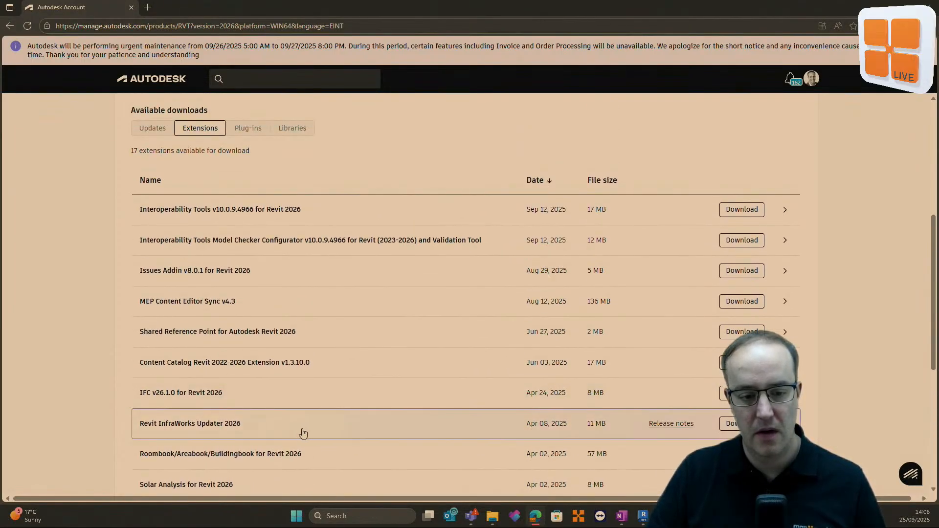
scroll(304, 434, down, 2)
scroll(338, 419, up, 6)
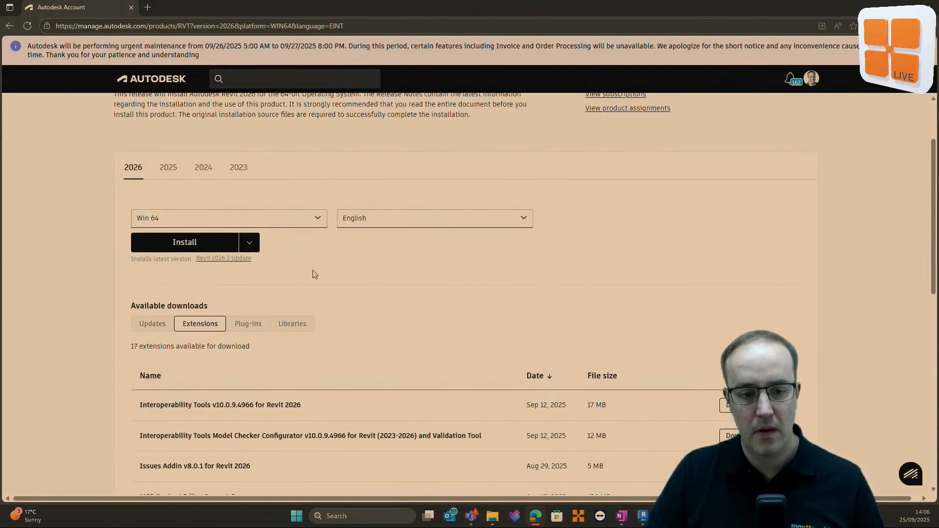
View the libraries available for Revit 2026 and the extensions available for Revit 2023.
click(289, 326)
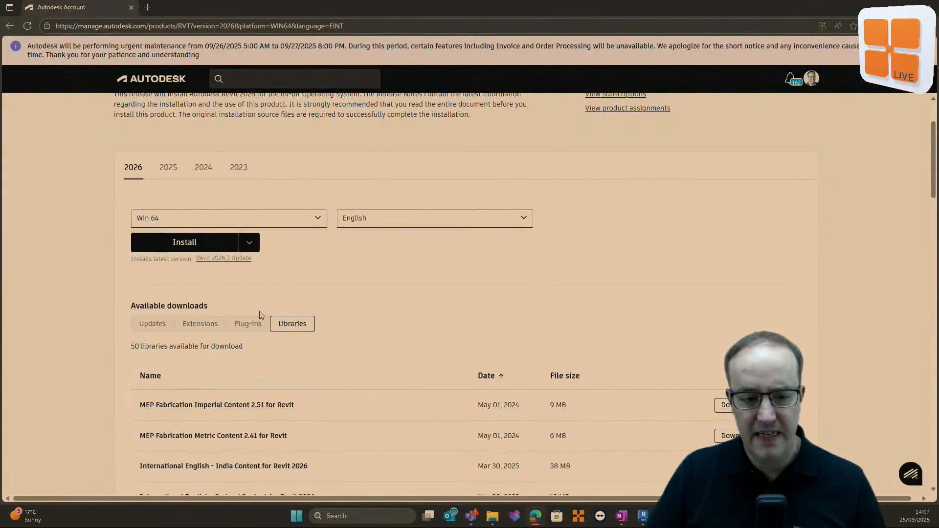
scroll(257, 327, down, 1)
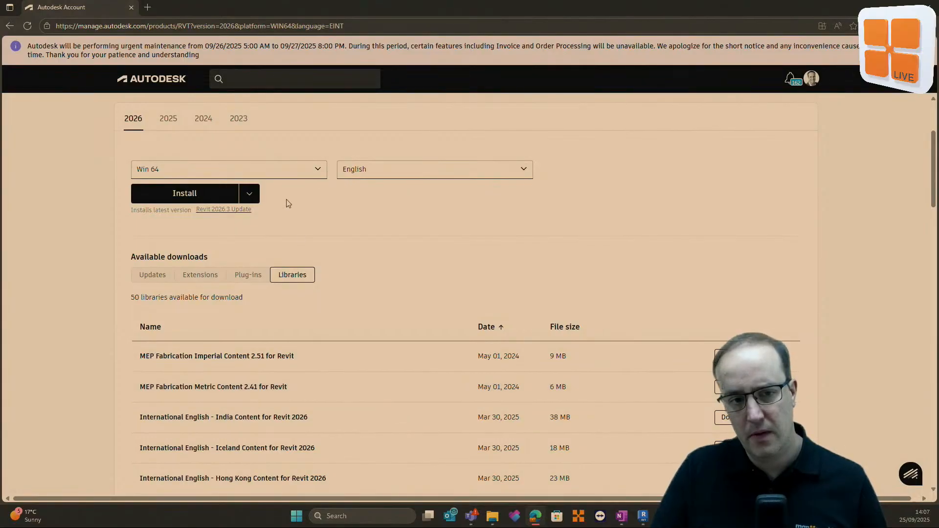
click(239, 120)
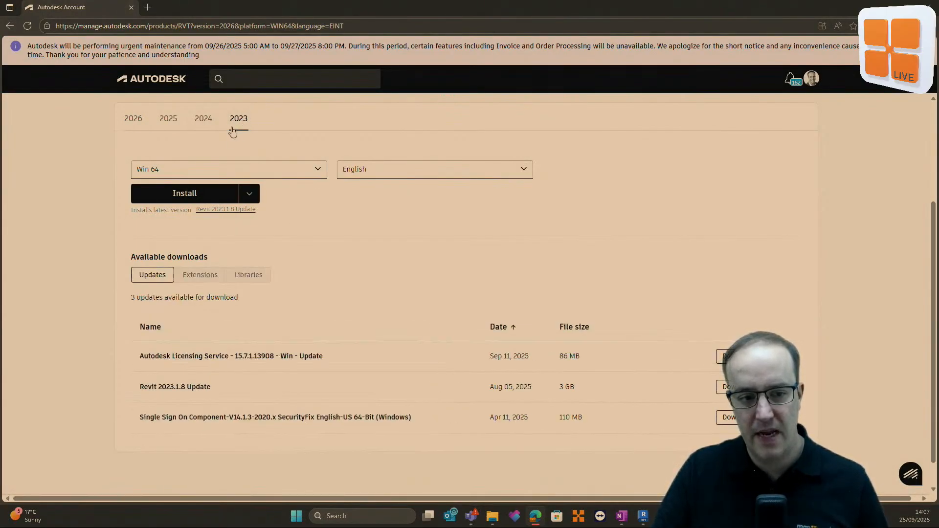
click(204, 280)
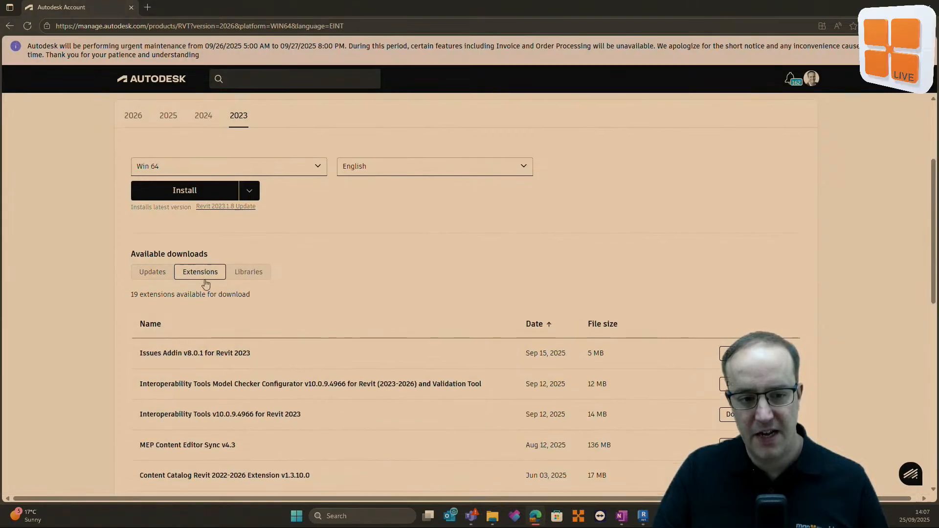
Examine the full list of extensions for Revit 2023 and view the libraries available for that version.
scroll(205, 284, down, 3)
scroll(206, 283, down, 4)
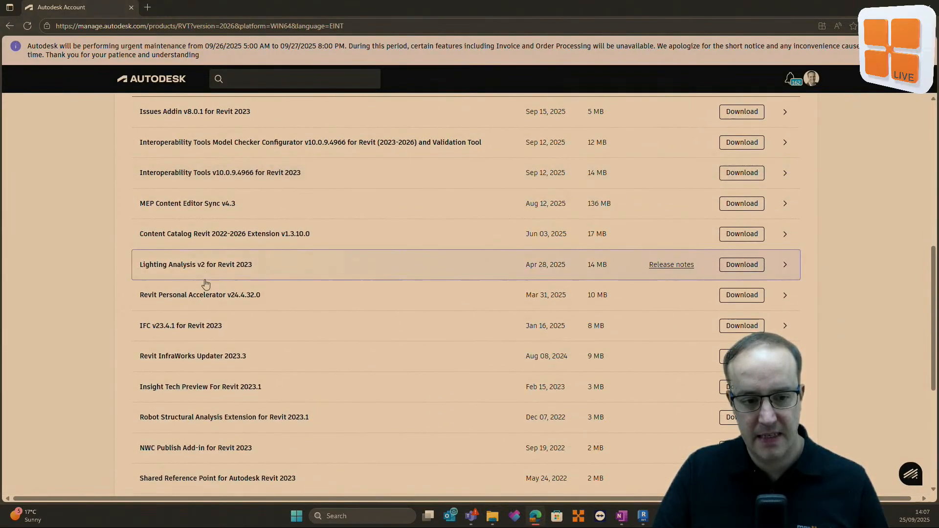
scroll(206, 284, down, 4)
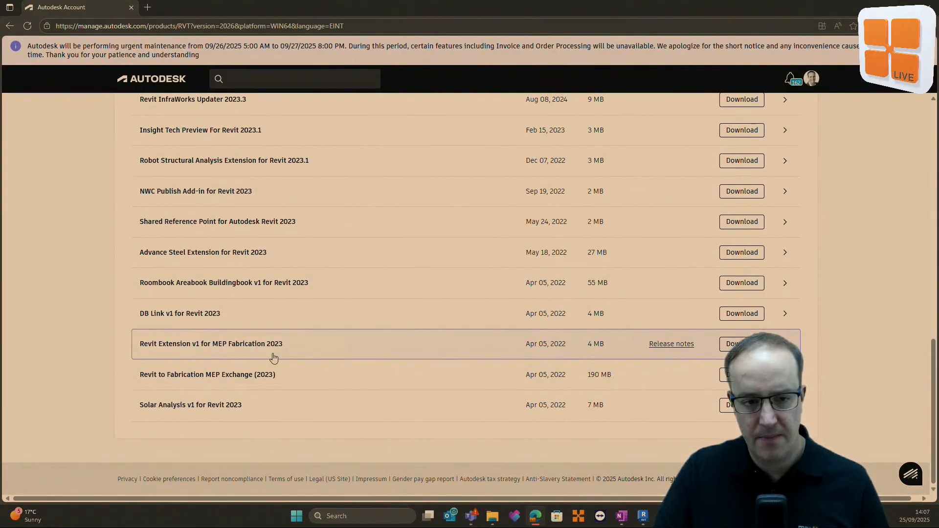
scroll(274, 359, up, 10)
click(249, 312)
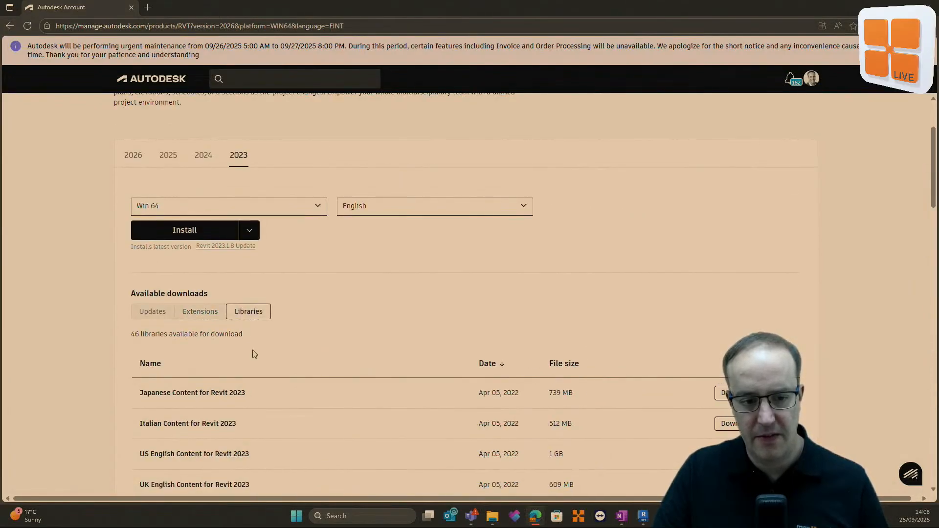
scroll(257, 403, down, 4)
scroll(236, 399, up, 4)
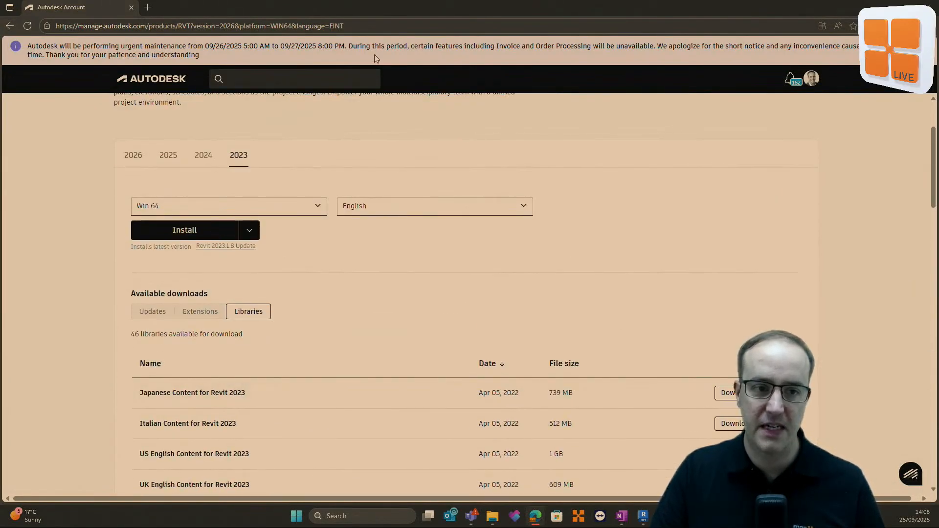
Switch to Revit 2026 and create a new project from the Mechanical Template.
key(alt+Tab)
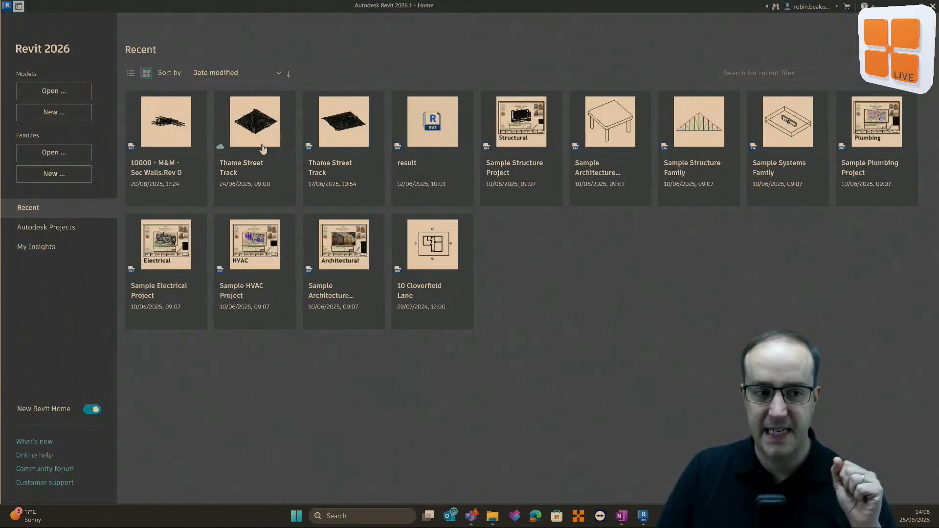
click(66, 112)
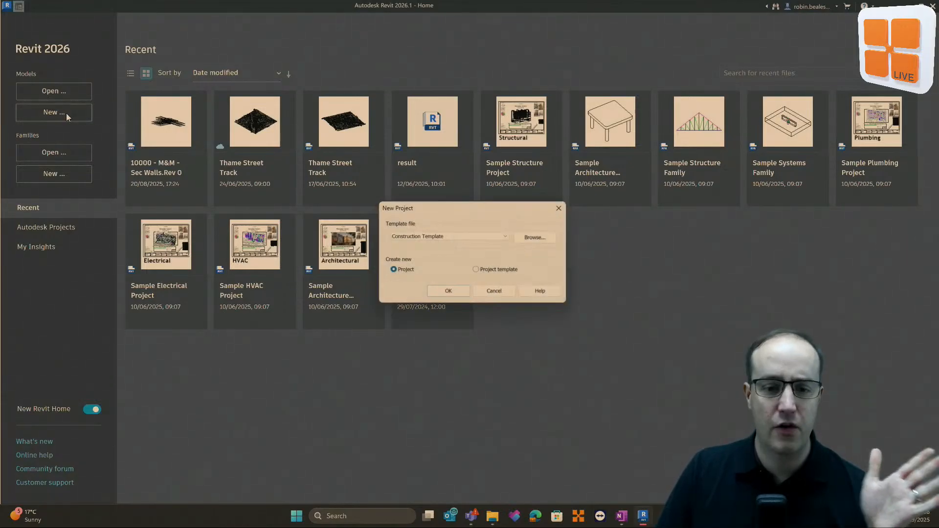
click(469, 235)
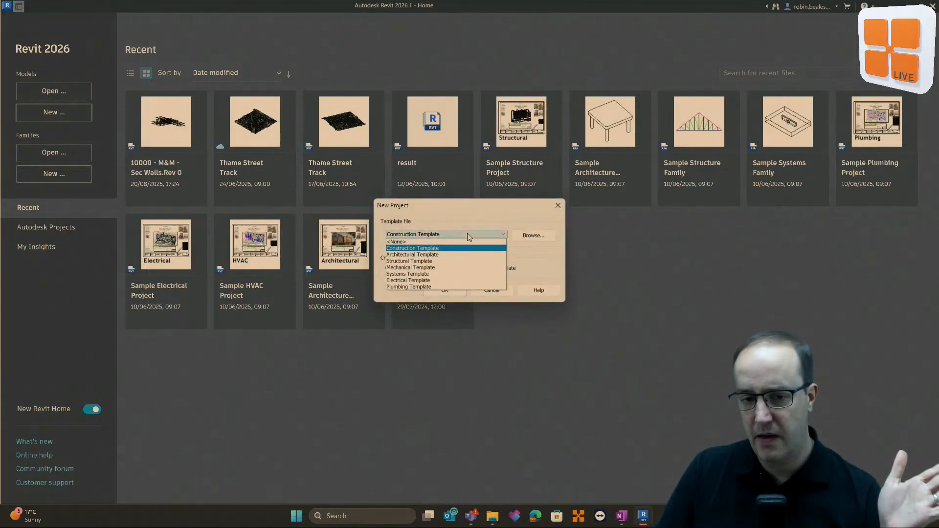
click(433, 268)
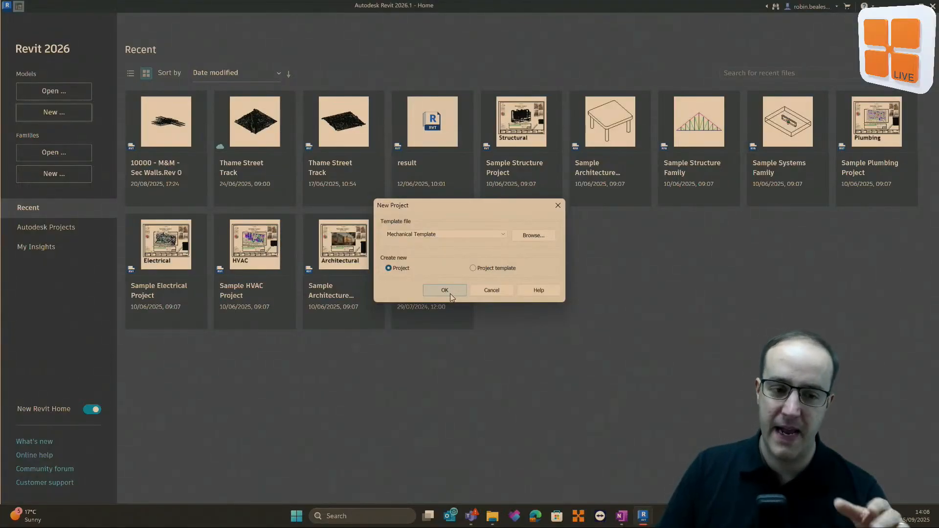
click(454, 292)
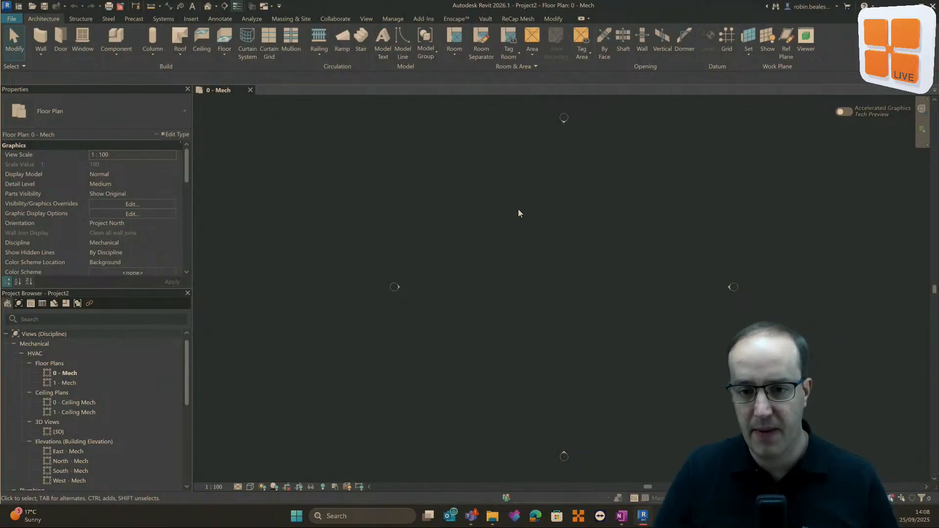
Open the Fabrication Settings and view the fabrication configurations available for the project.
scroll(518, 212, down, 2)
middle_drag(557, 254, 468, 255)
scroll(465, 273, up, 3)
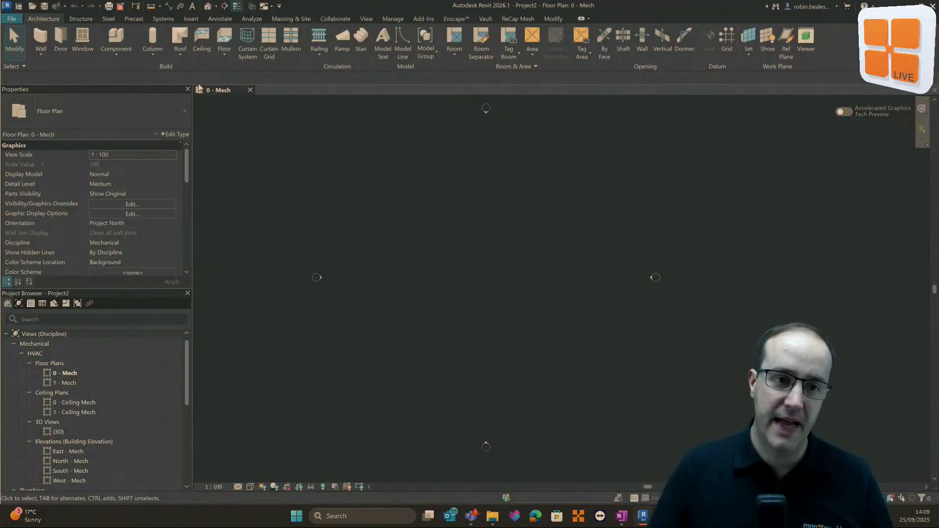
click(171, 20)
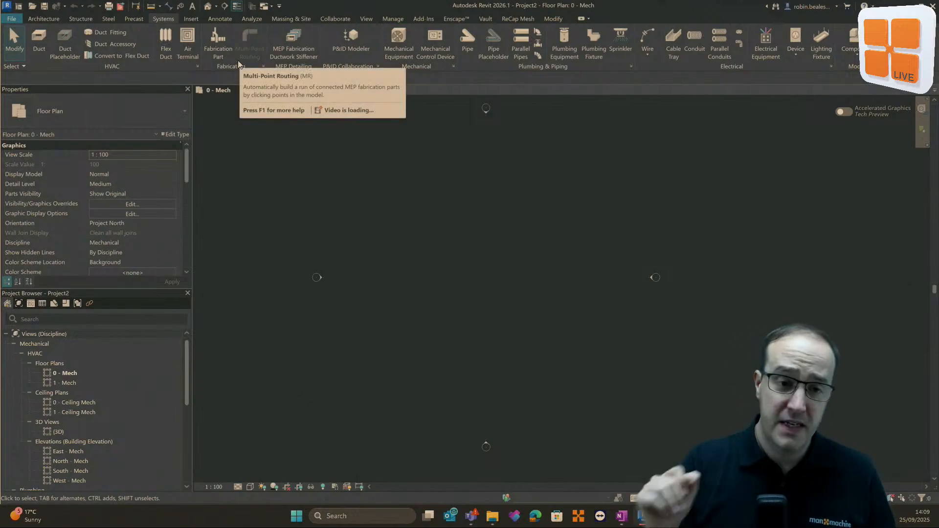
click(262, 65)
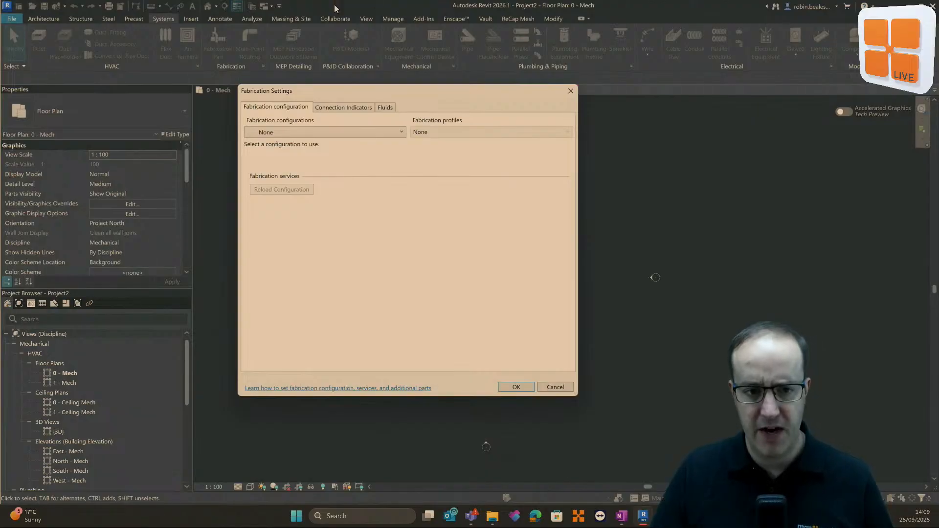
click(393, 131)
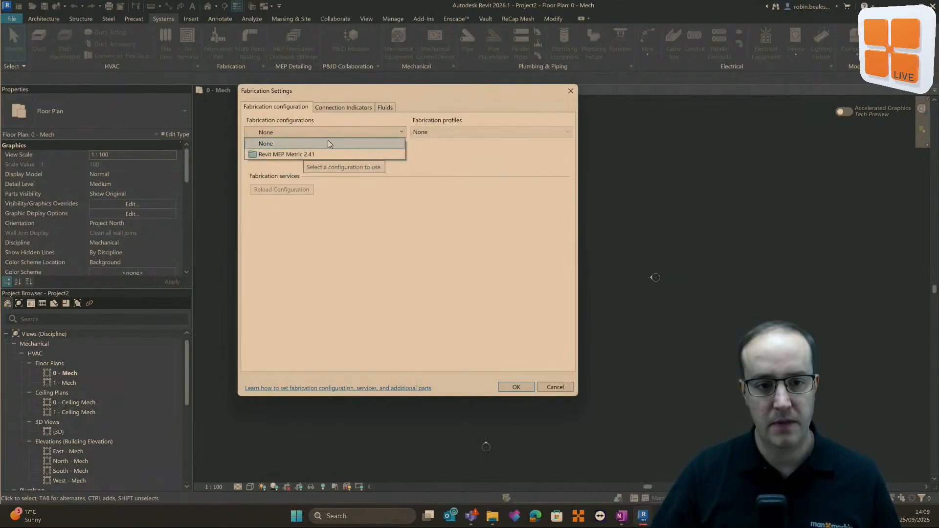
click(298, 155)
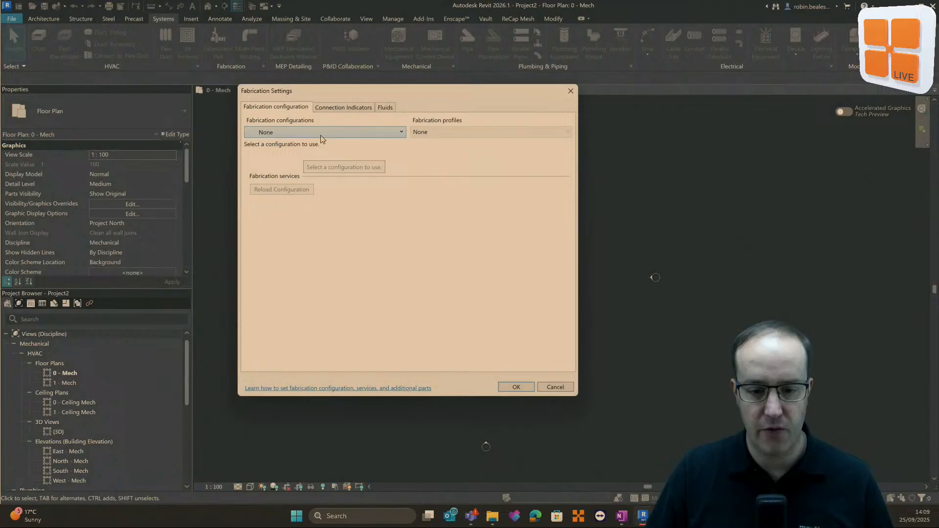
Open a new File Explorer window, browse to Local Disk (C:) and enlarge the window.
right_click(488, 514)
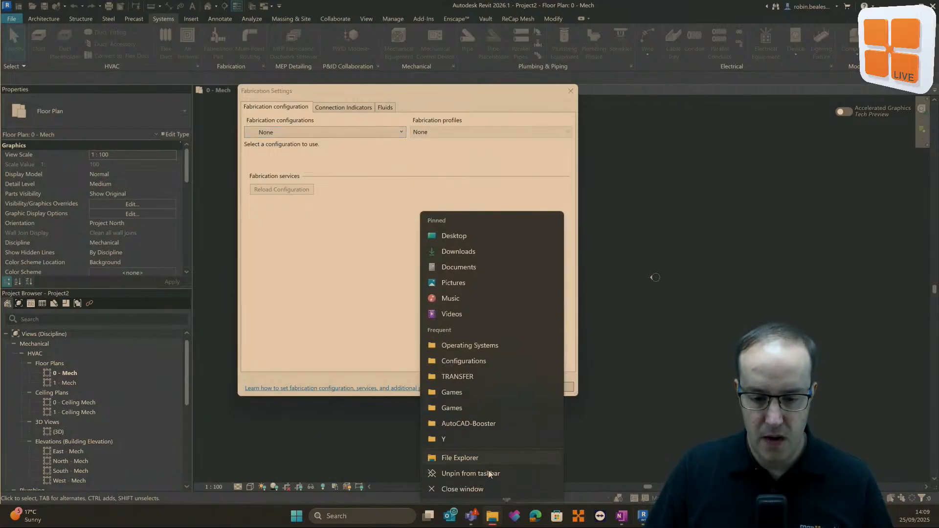
click(487, 458)
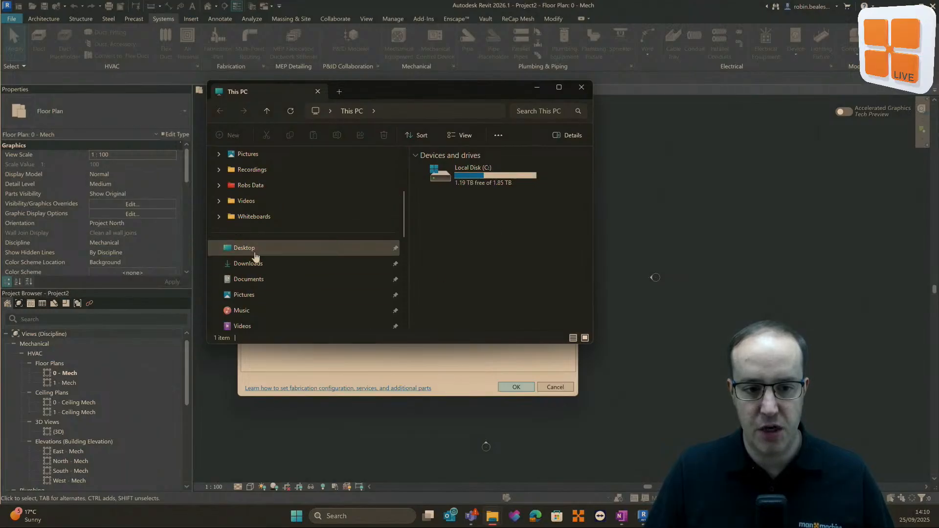
click(258, 281)
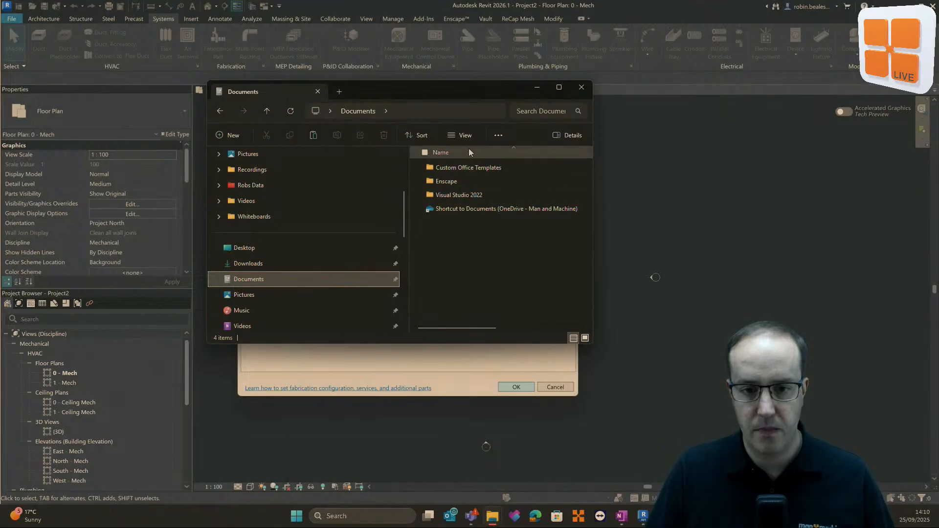
click(220, 112)
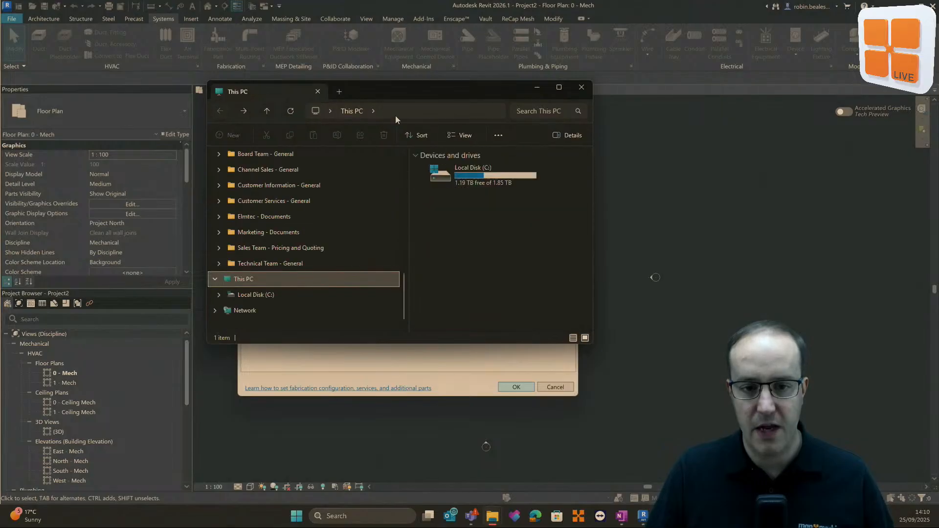
double_click(468, 175)
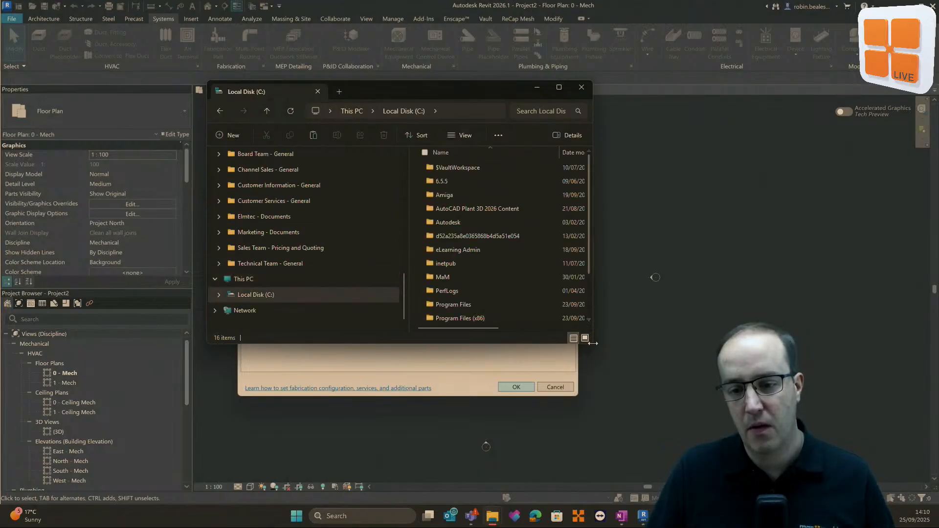
drag(591, 342, 760, 419)
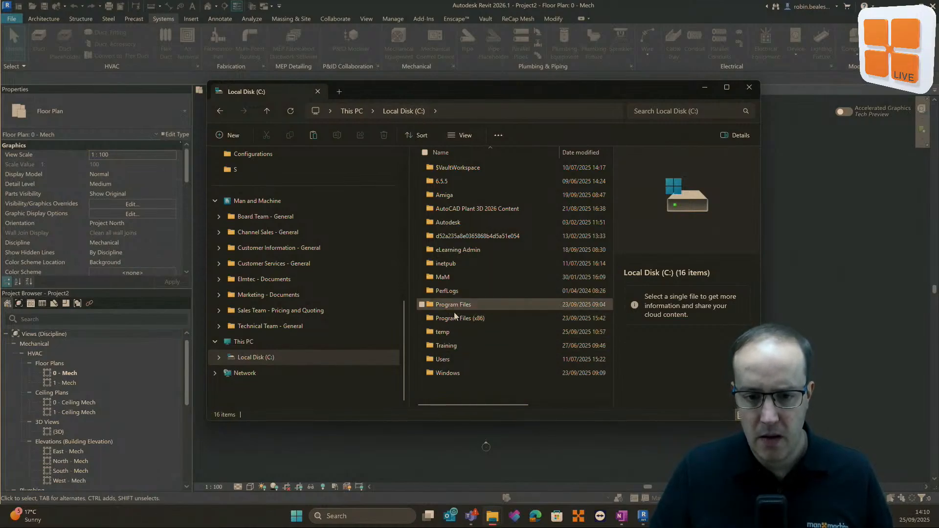
Go to the C:\ProgramData folder and open its Autodesk subfolder.
click(457, 111)
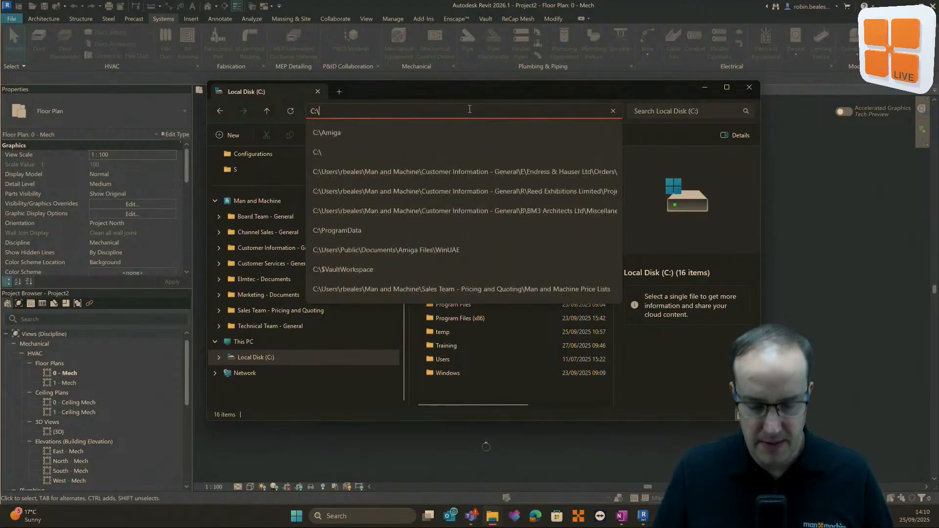
text(ProgramD)
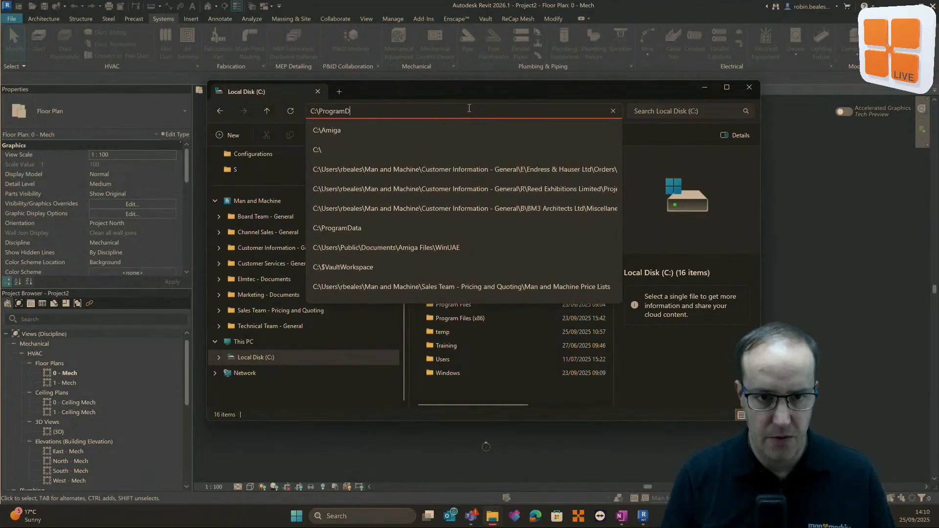
text(ata)
key(Return)
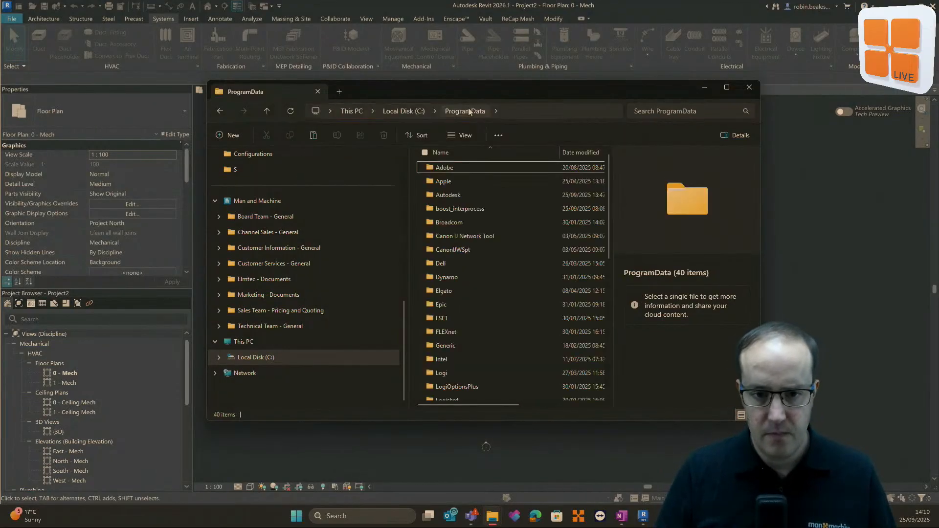
double_click(448, 195)
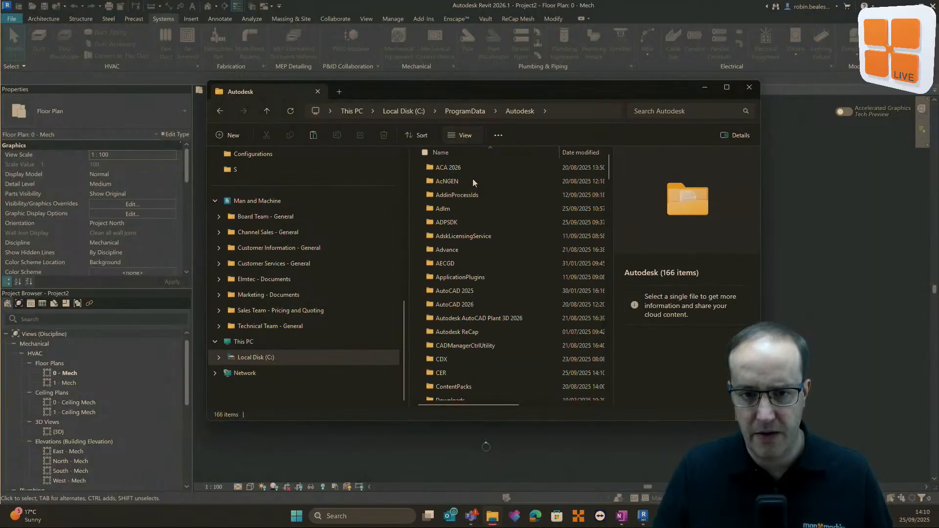
View the contents of the RVT 2026 folder and return to the Autodesk folder.
scroll(482, 328, down, 13)
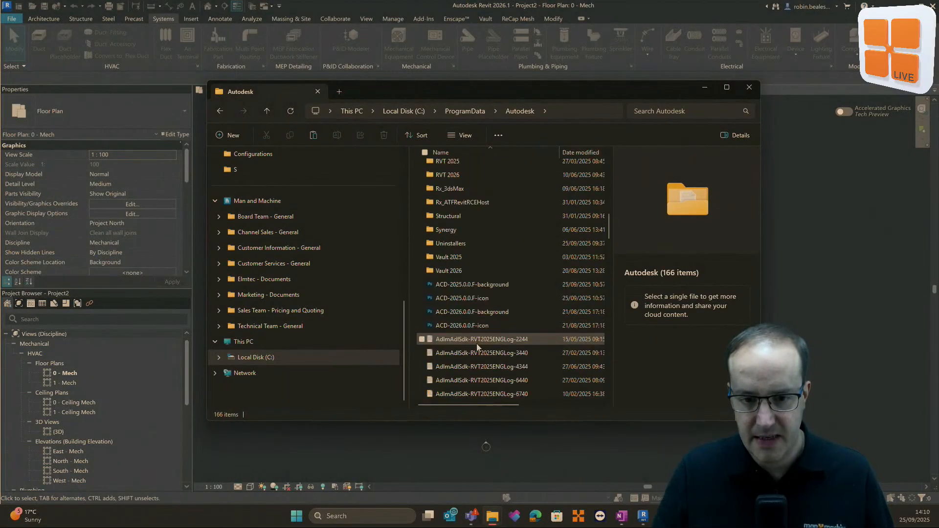
scroll(463, 294, up, 2)
double_click(455, 248)
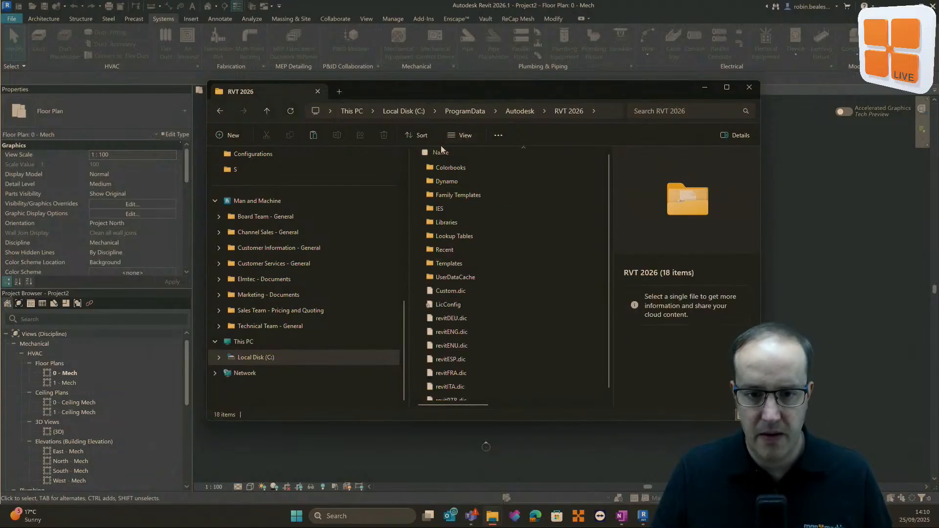
click(540, 111)
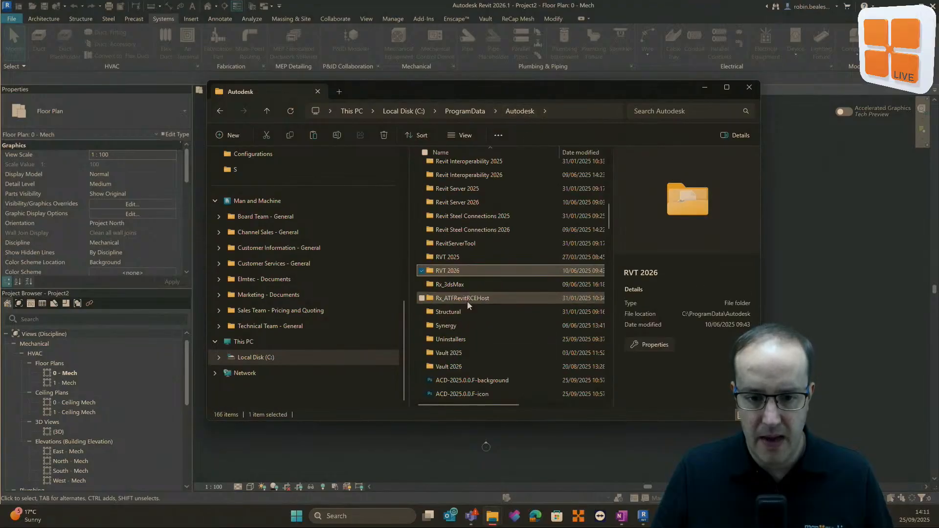
Open the ApplicationPlugins folder in the Autodesk folder, enlarge the window and examine the plug-in folders.
scroll(469, 349, up, 15)
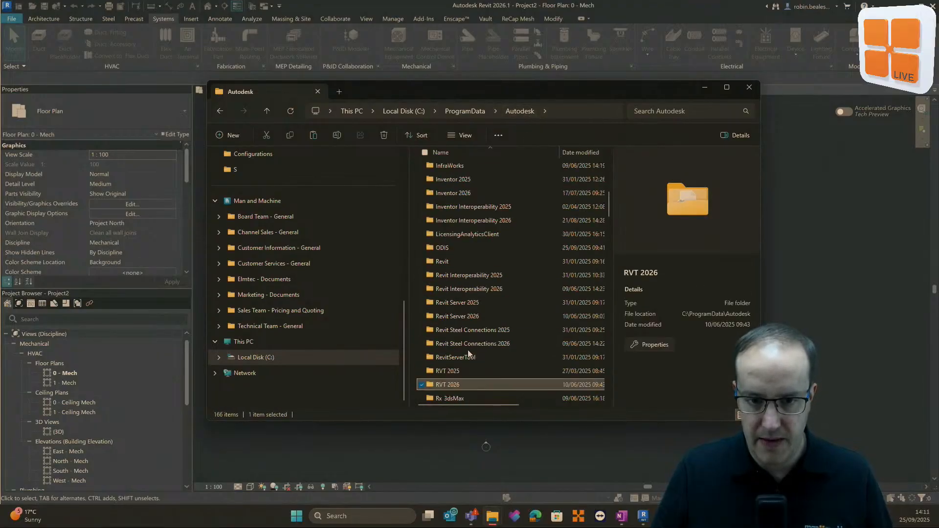
scroll(471, 293, up, 5)
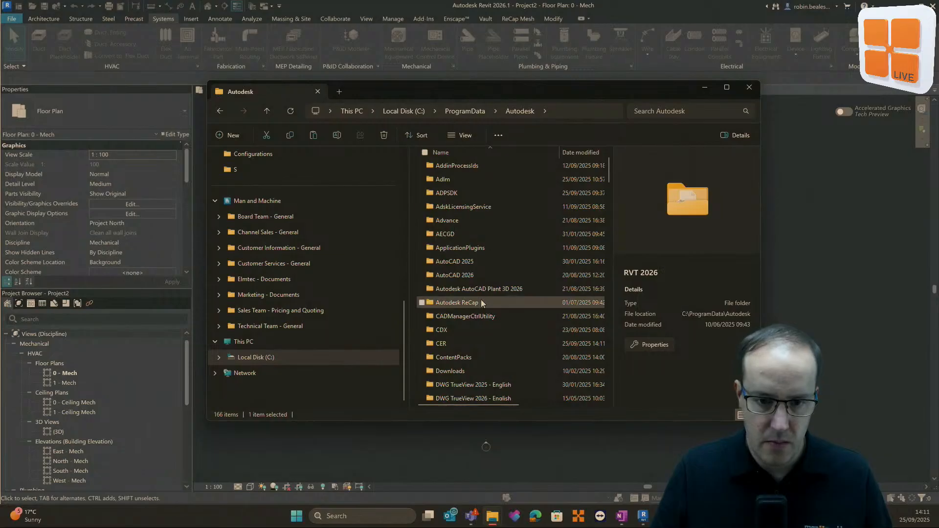
double_click(468, 248)
scroll(466, 254, down, 5)
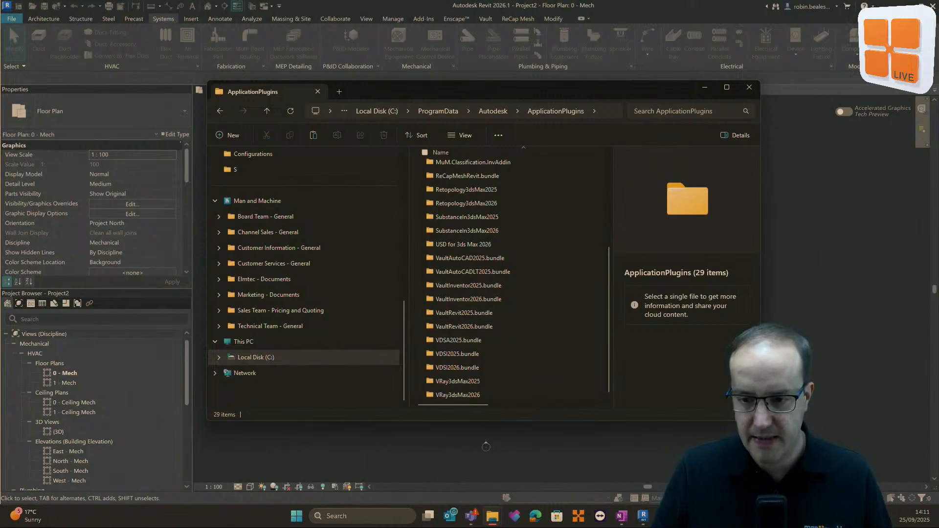
drag(760, 420, 855, 485)
scroll(466, 346, up, 3)
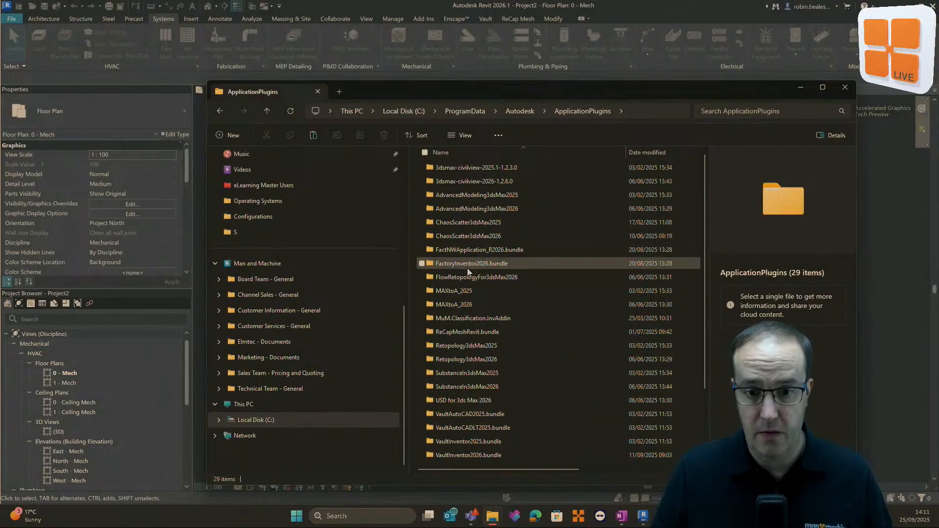
scroll(474, 301, down, 2)
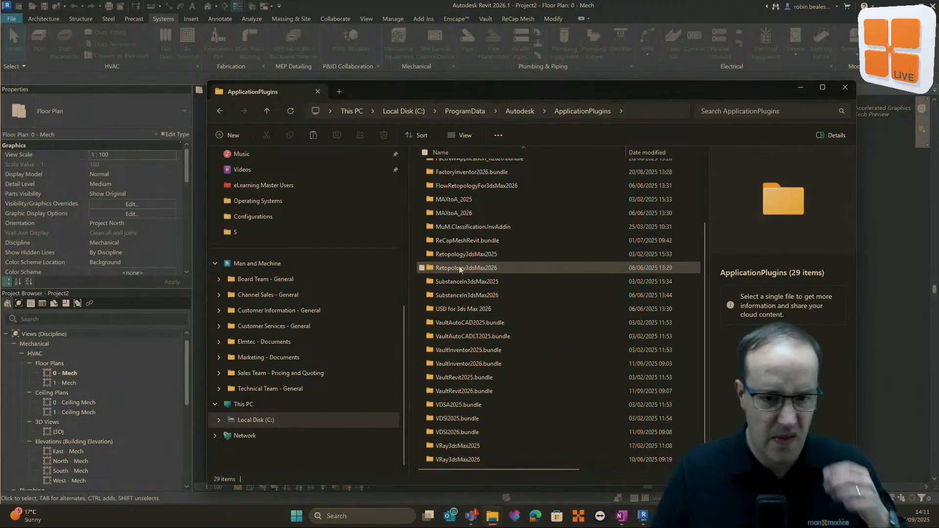
scroll(462, 264, up, 2)
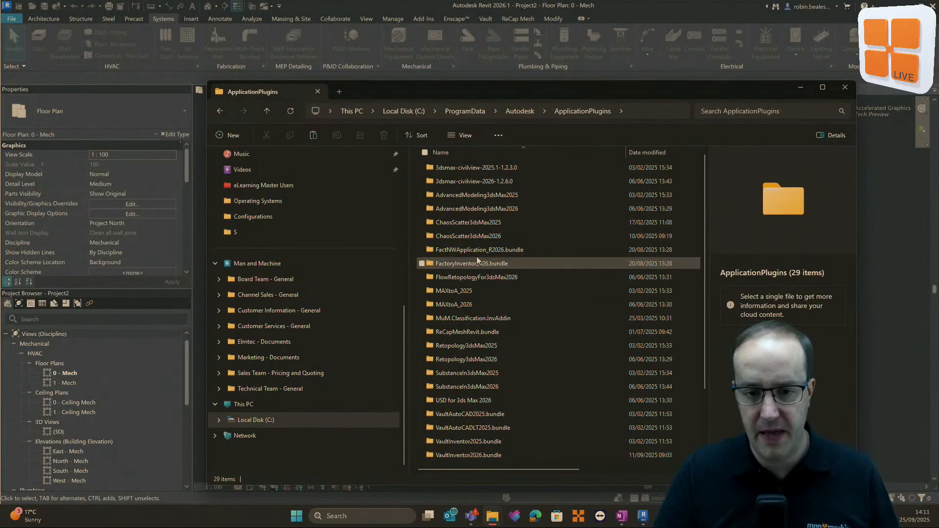
Return to the C:\ProgramData\Autodesk folder and open its RVT 2026 subfolder.
click(519, 110)
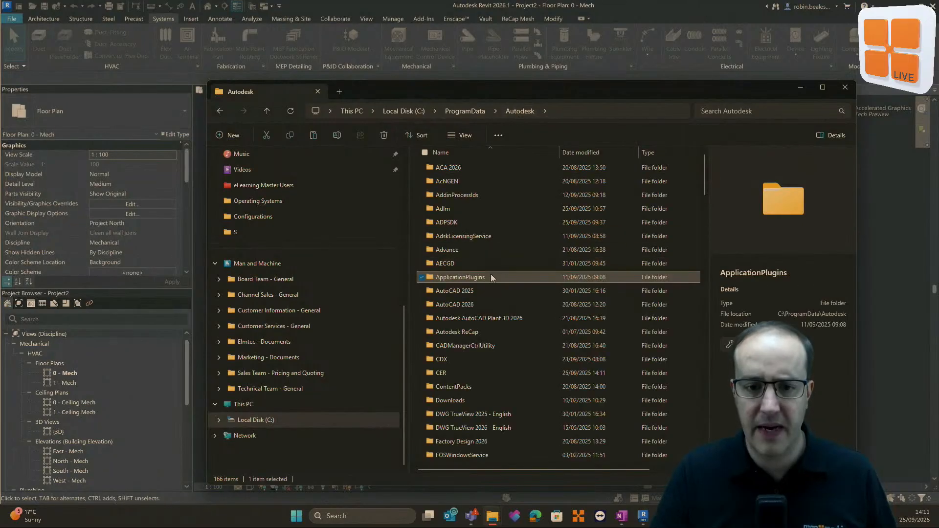
text(rvt)
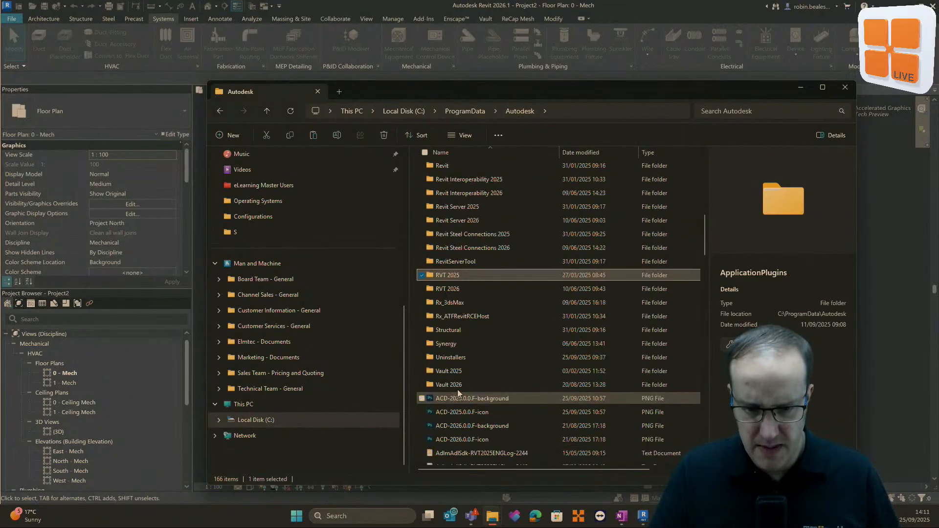
key(Down)
key(Return)
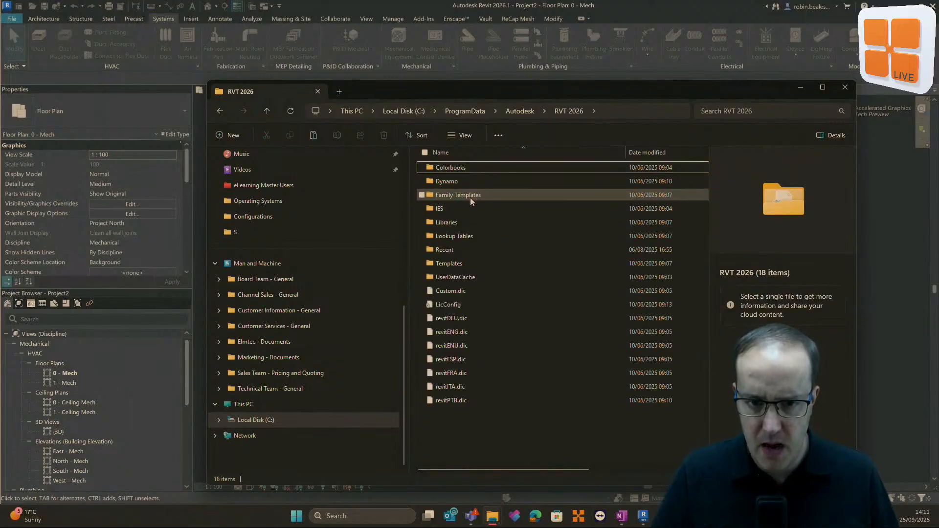
View the UK content folders under Libraries\English and return to the RVT 2026 folder.
double_click(460, 222)
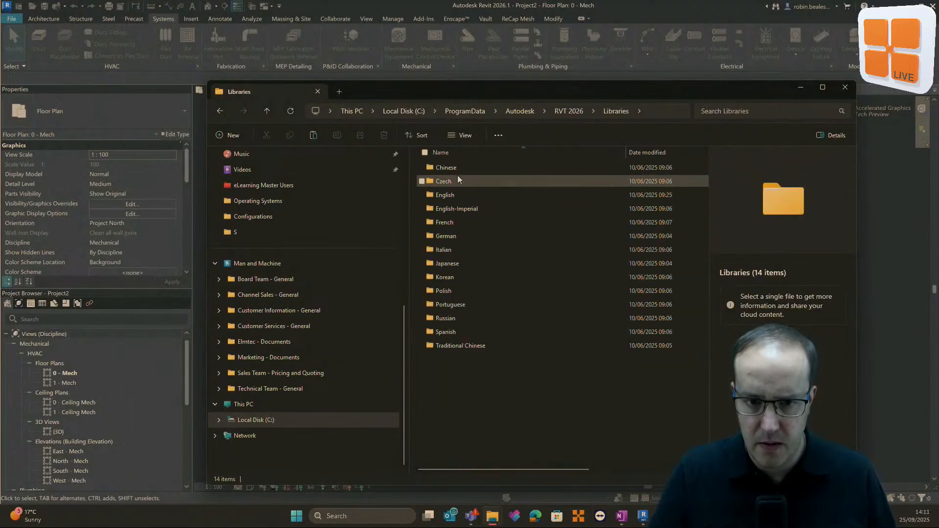
double_click(456, 195)
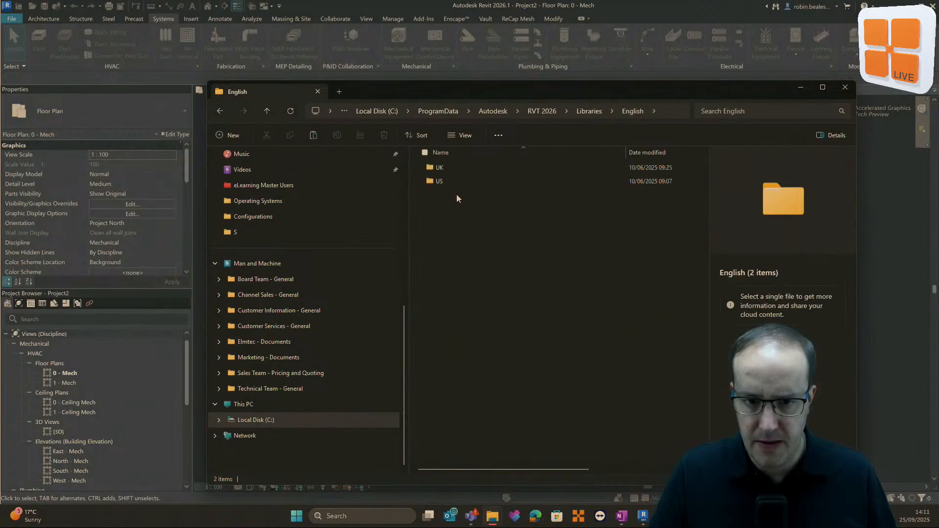
double_click(451, 167)
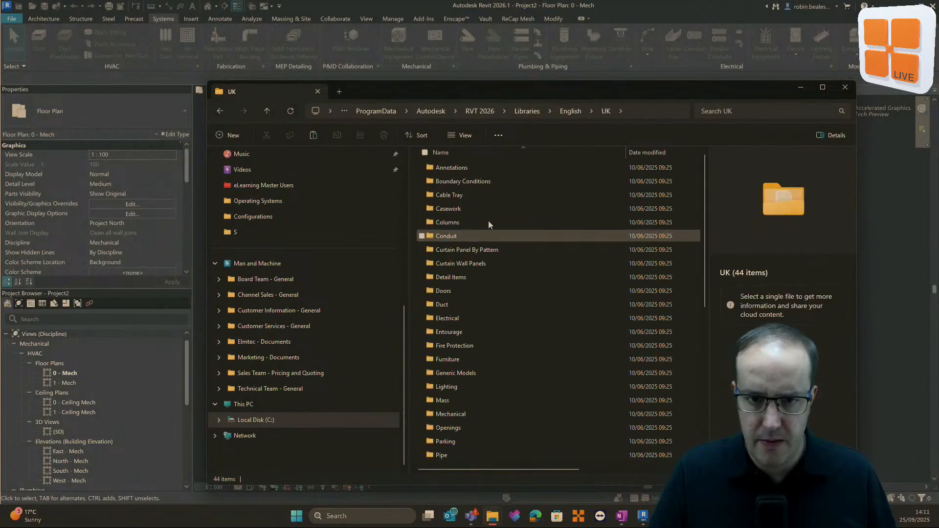
click(528, 111)
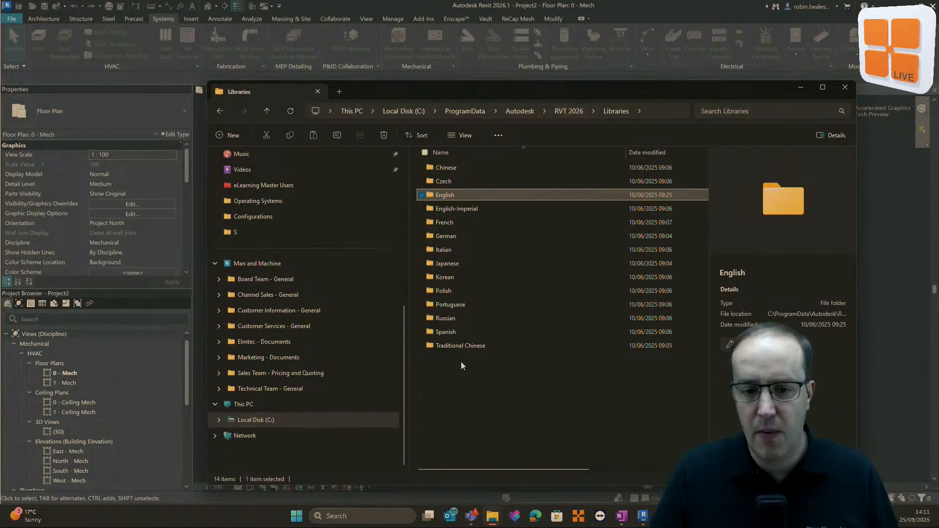
click(568, 112)
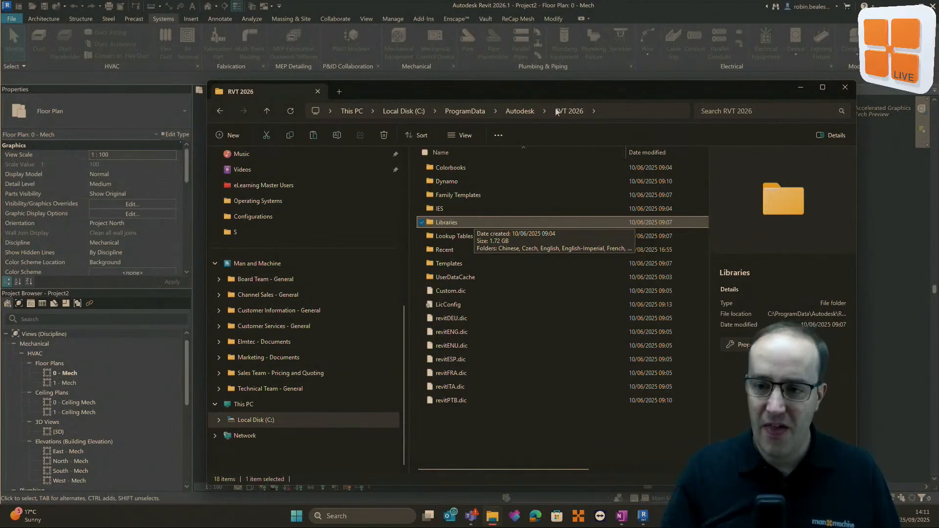
Minimise File Explorer and view the available fabrication configurations in Revit's Fabrication Settings.
click(801, 87)
click(330, 129)
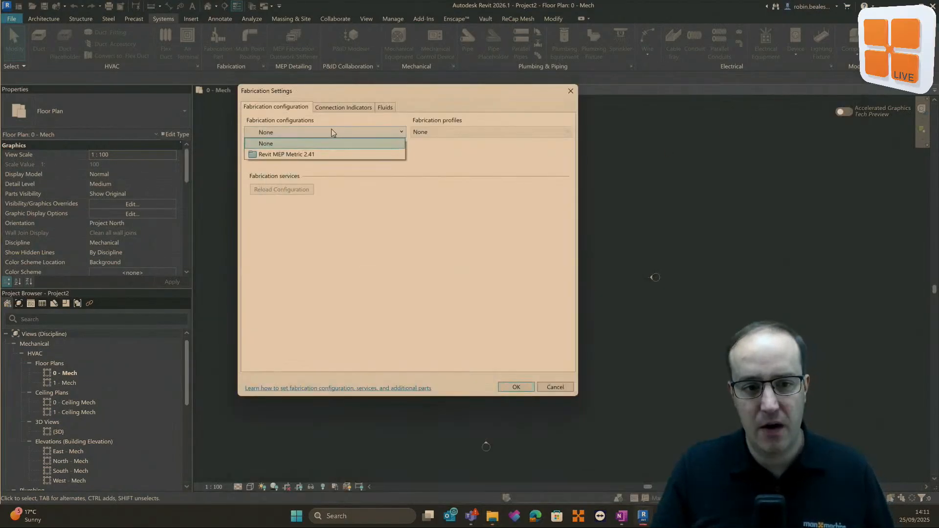
click(327, 137)
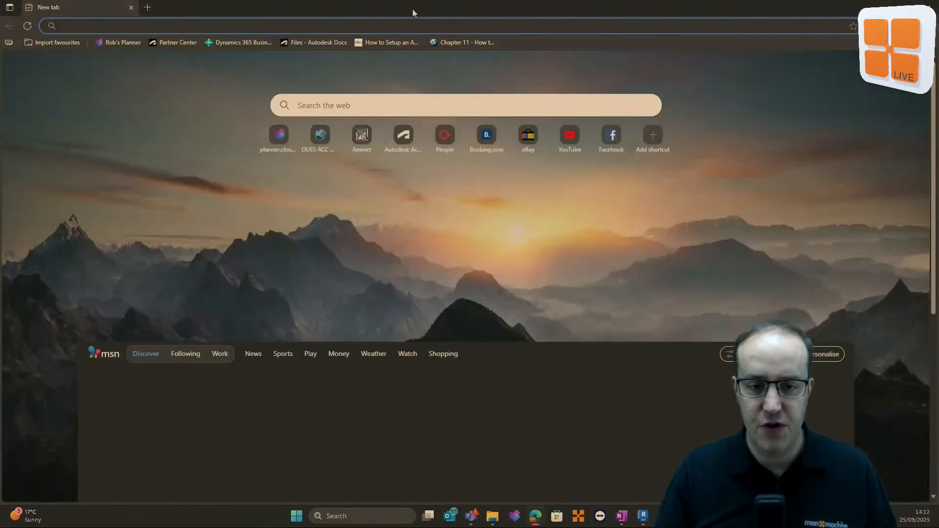
drag(413, 8, 409, 527)
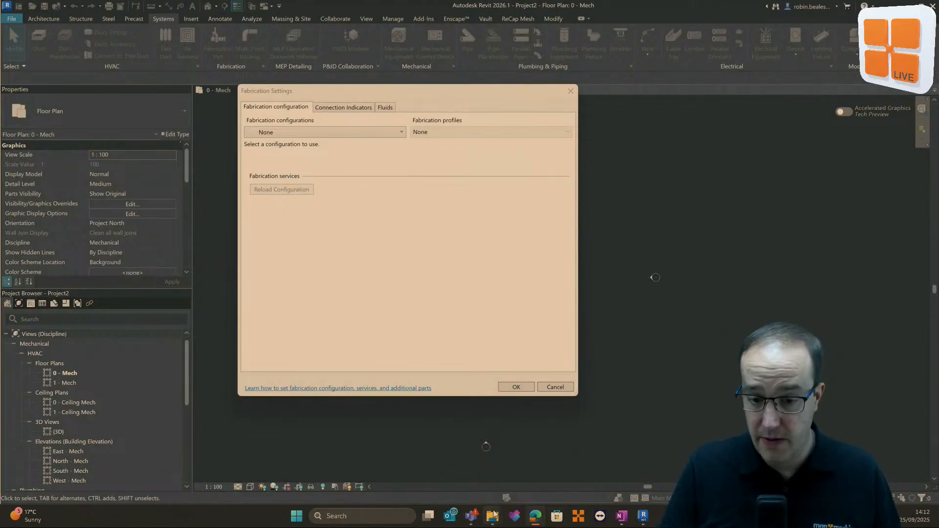
Switch to the RVT 2026 File Explorer window and browse to C:\Users\Public\Public Documents\Autodesk.
mouse_move(493, 513)
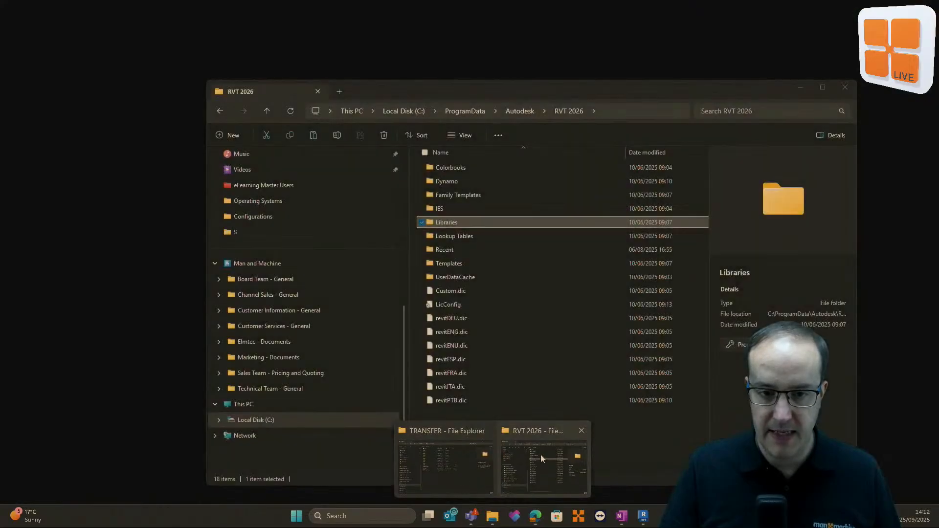
click(541, 453)
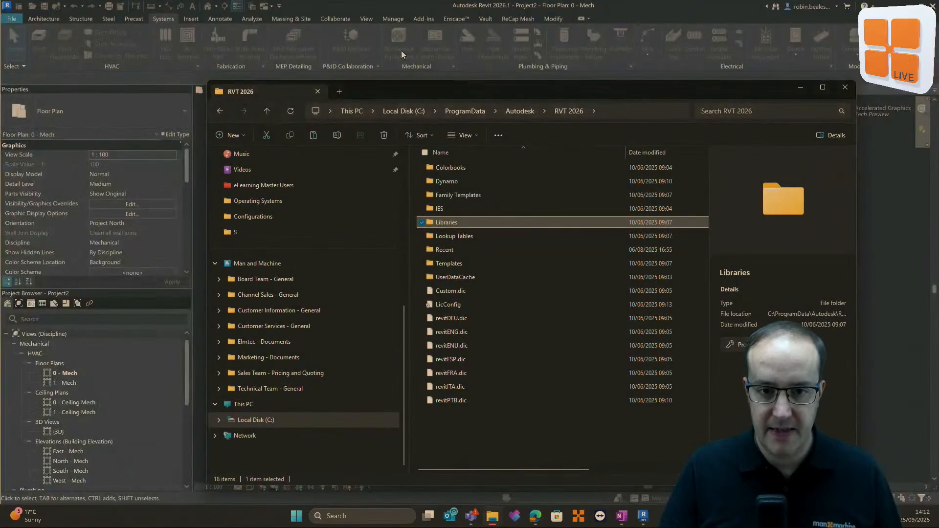
click(419, 111)
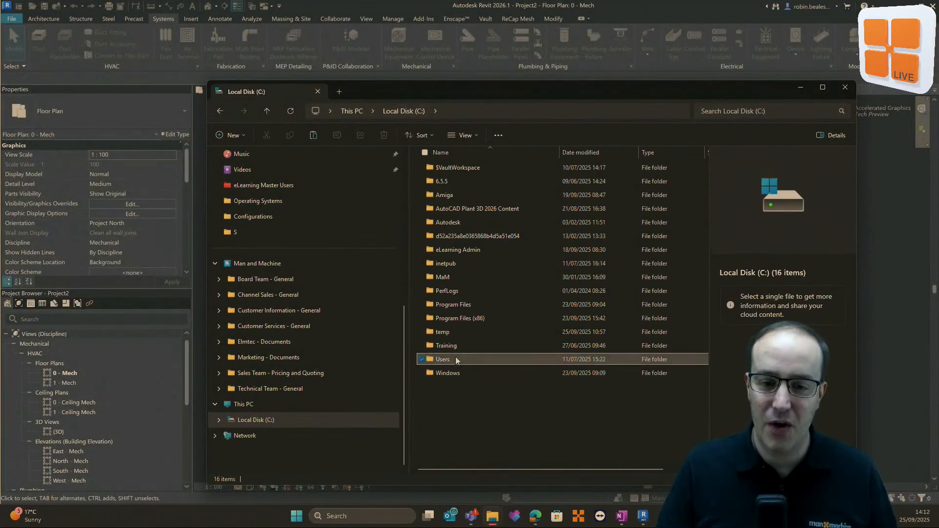
double_click(456, 357)
double_click(444, 167)
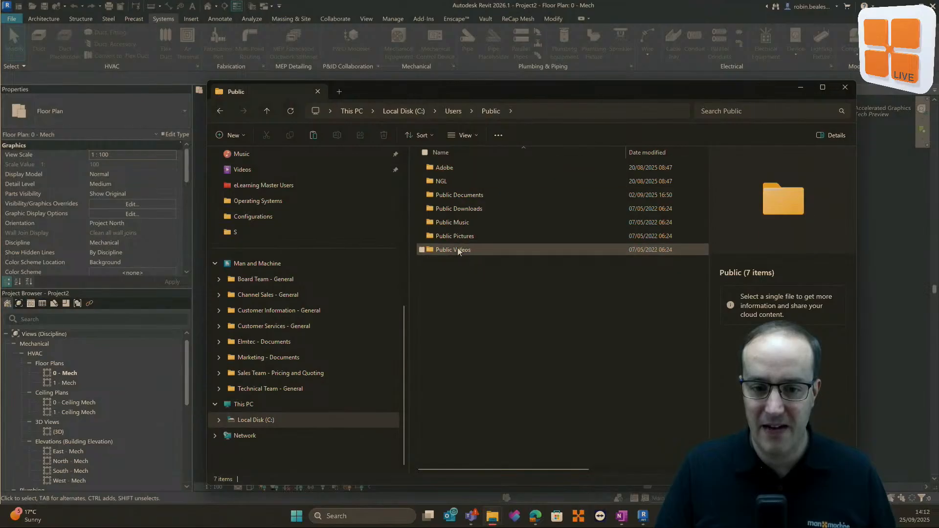
click(464, 195)
double_click(465, 195)
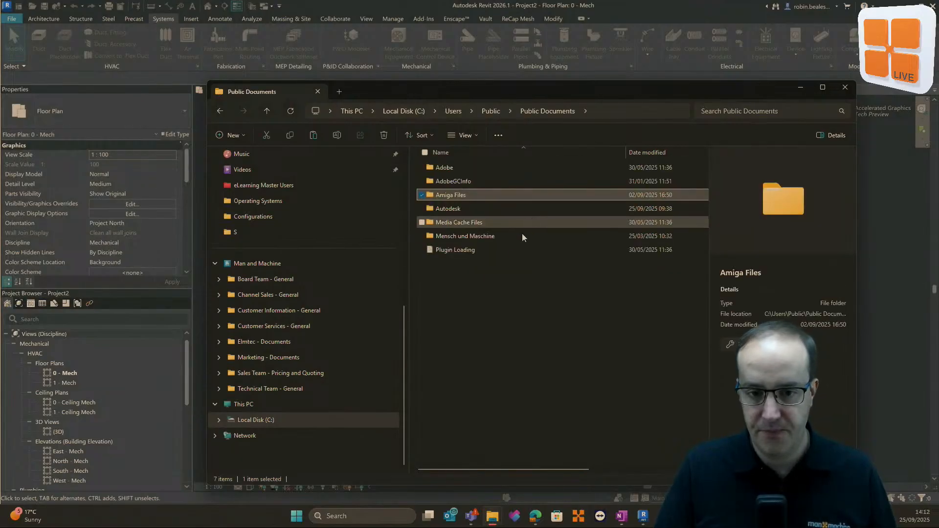
double_click(453, 209)
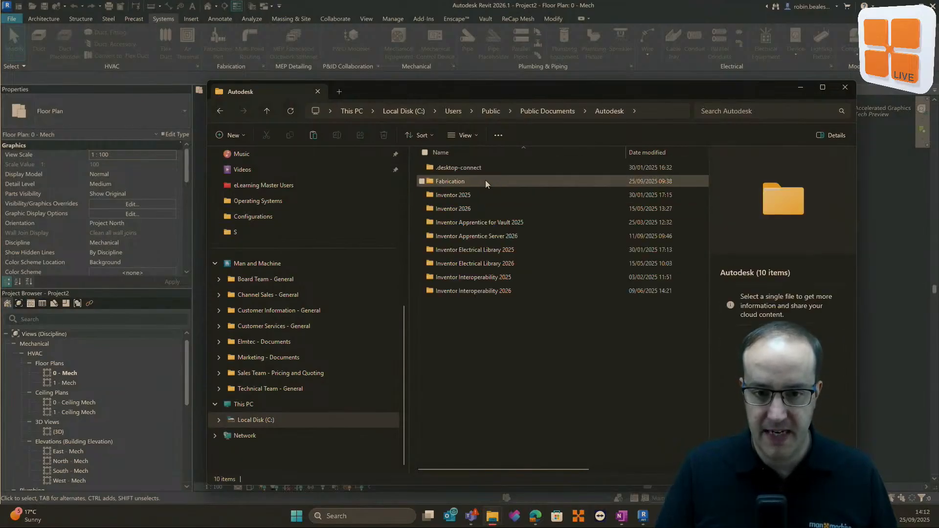
View the Revit MEP Metric 2.41 folder under Fabrication\Configurations and return to the Configurations folder.
click(454, 181)
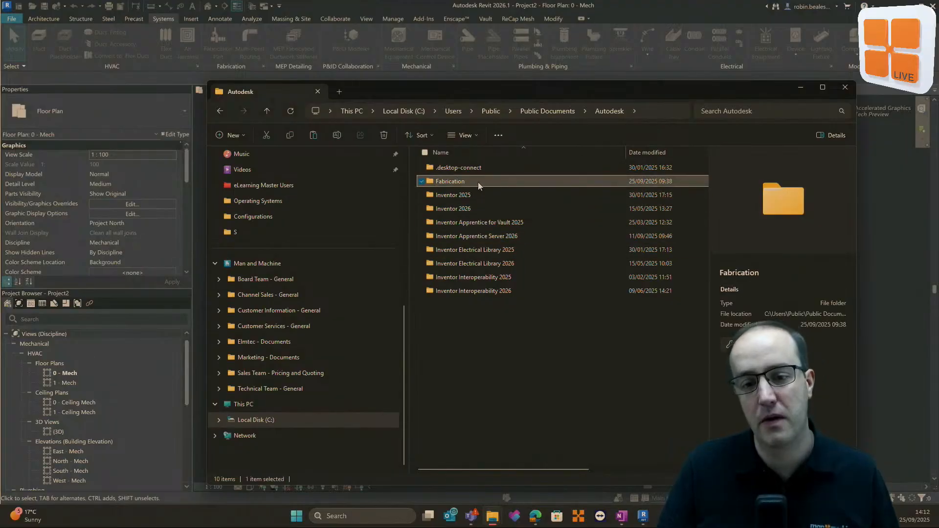
double_click(475, 182)
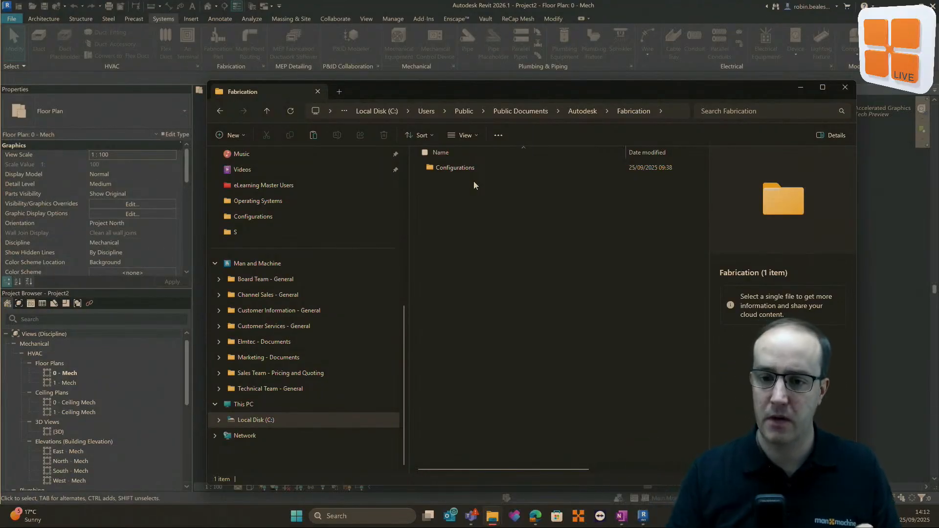
double_click(472, 167)
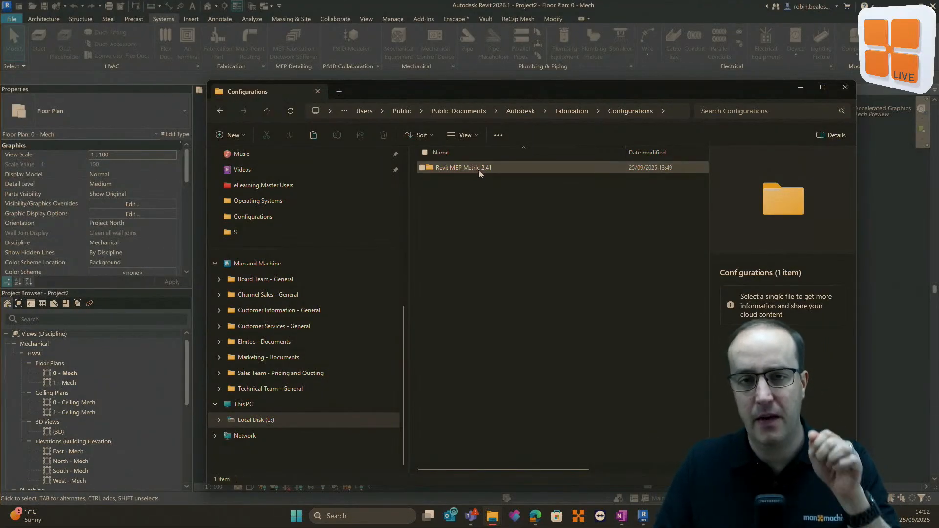
double_click(473, 167)
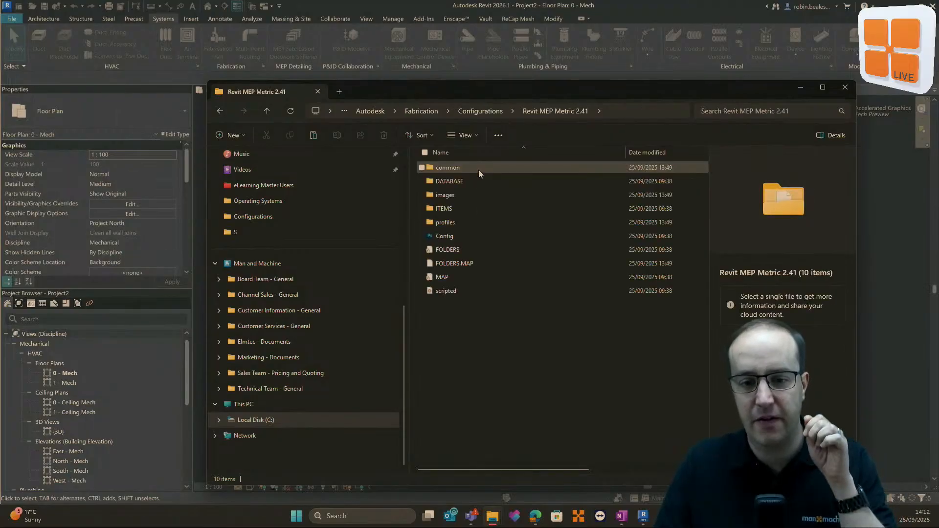
click(487, 111)
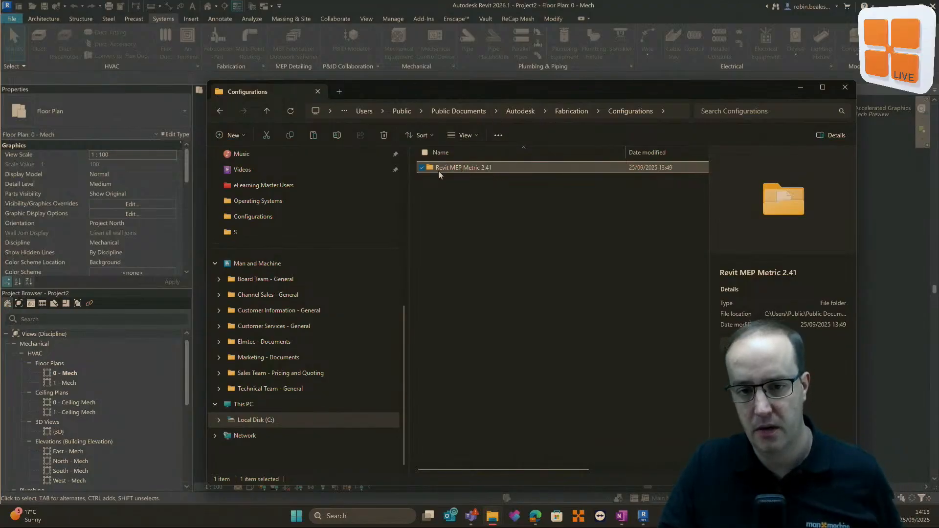
Reopen the Revit MEP Metric 2.41 folder and select all of its contents except the common folder.
drag(544, 195, 474, 169)
drag(533, 216, 458, 163)
double_click(460, 166)
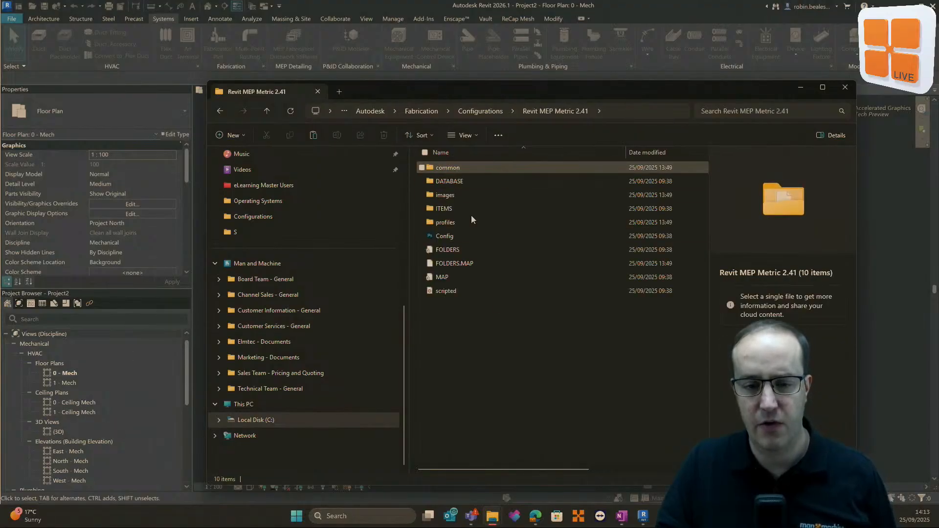
drag(500, 329, 426, 177)
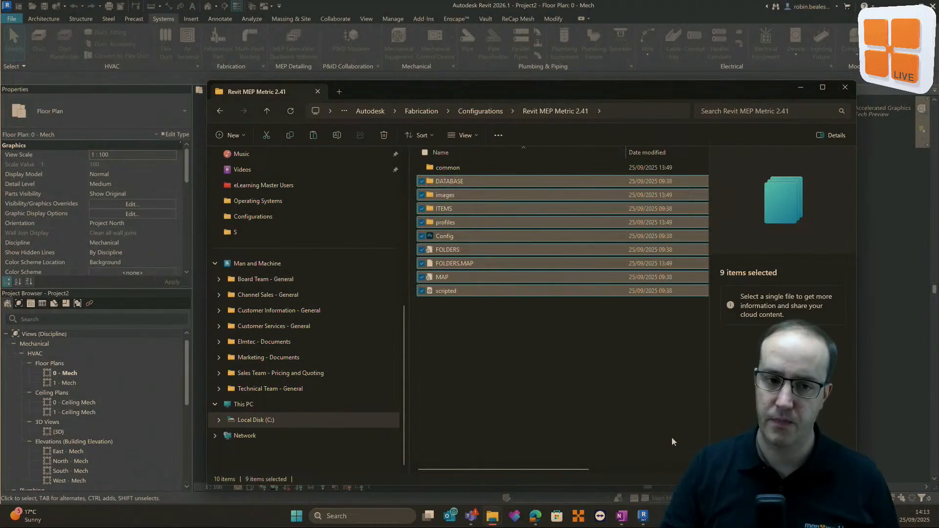
Switch to Revit and set the fabrication configuration to Revit MEP Metric 2.41, keeping the Global profile.
click(552, 6)
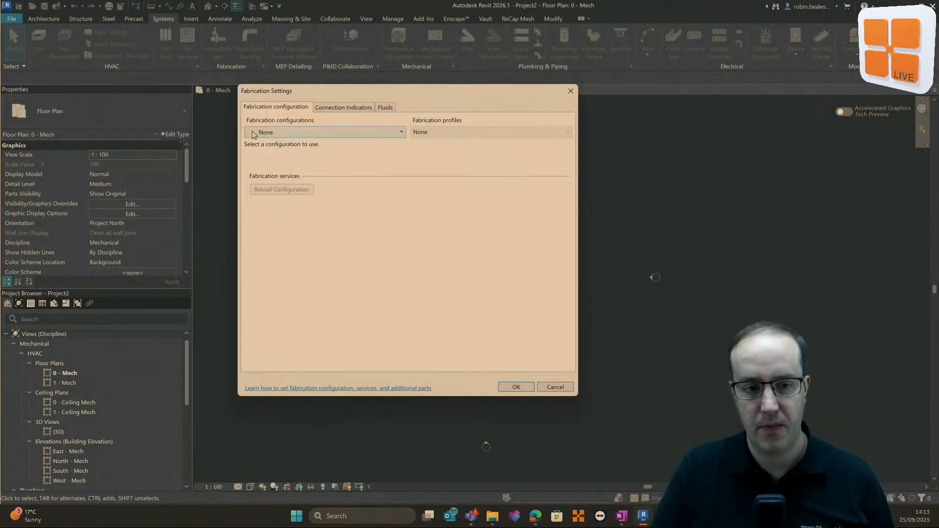
click(294, 131)
click(281, 155)
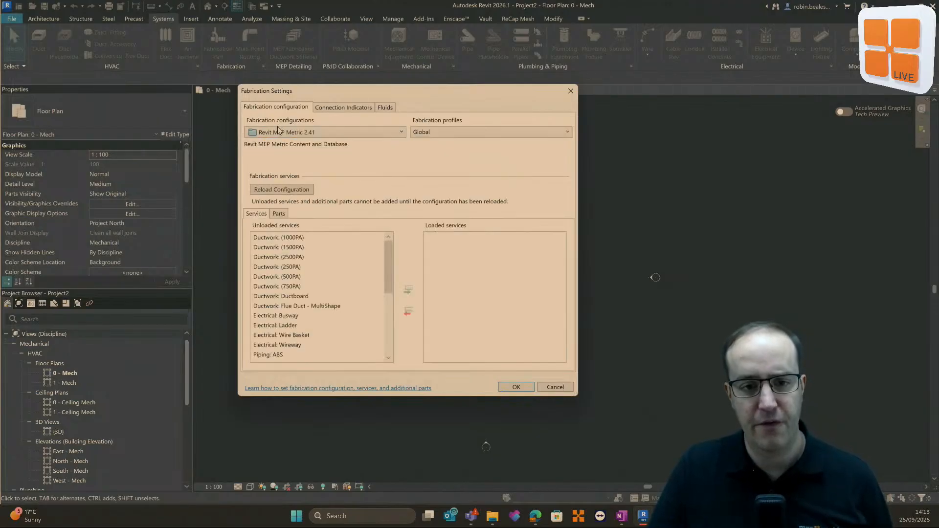
click(425, 131)
click(437, 133)
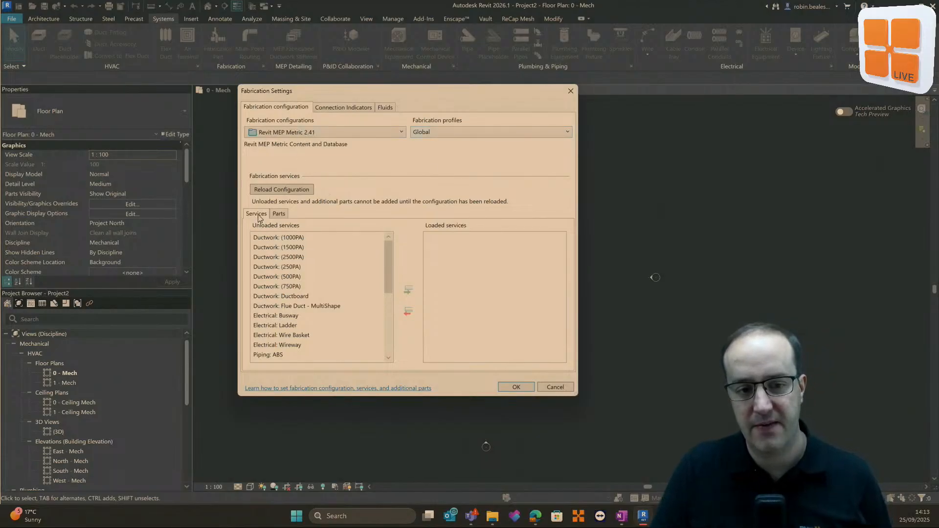
View the unloaded additional parts, and load the Ductwork: (2500PA) service.
click(280, 215)
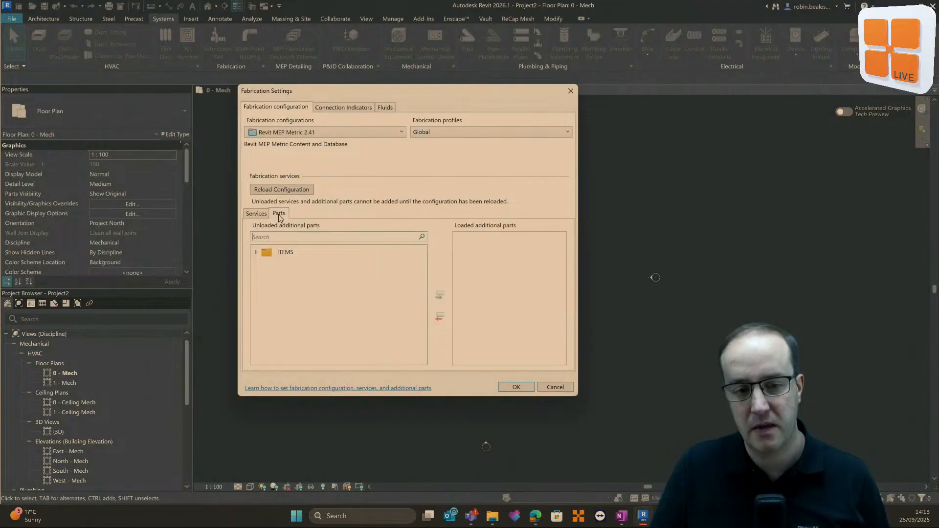
click(261, 214)
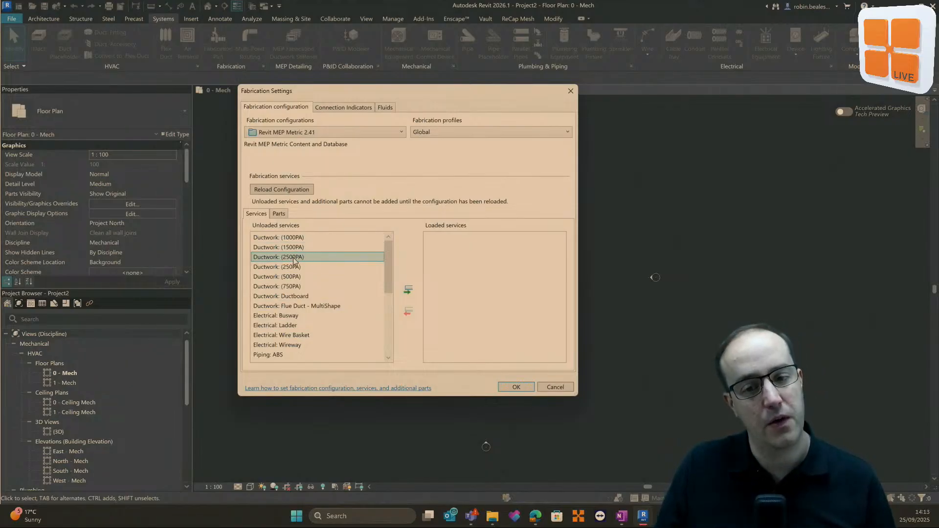
click(408, 293)
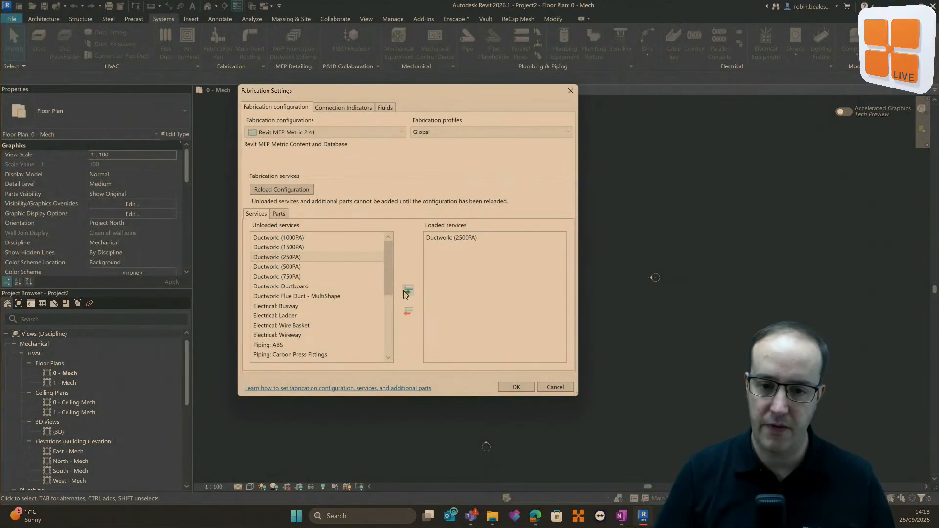
Expand ITEMS > HVAC > Generic in the unloaded additional parts and search the parts for "hanger".
click(282, 215)
click(256, 253)
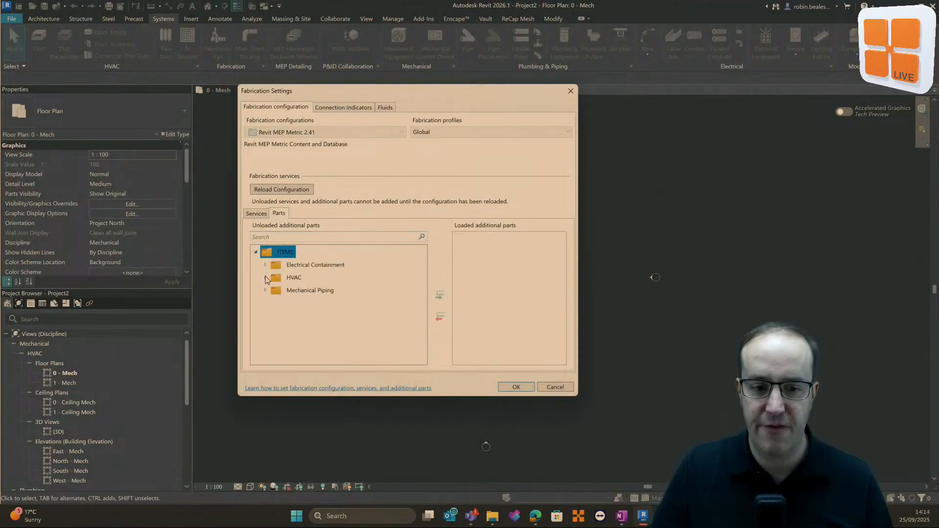
click(265, 276)
click(274, 291)
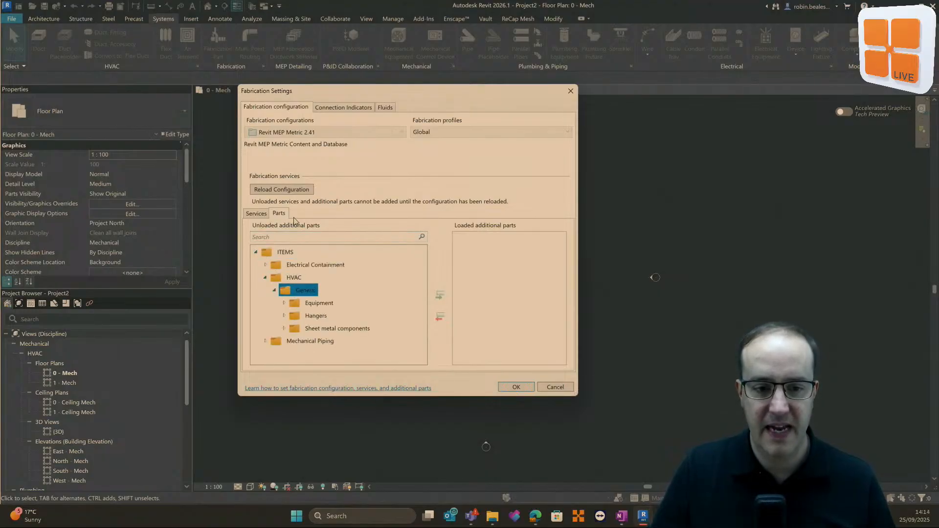
click(254, 237)
text(hanger)
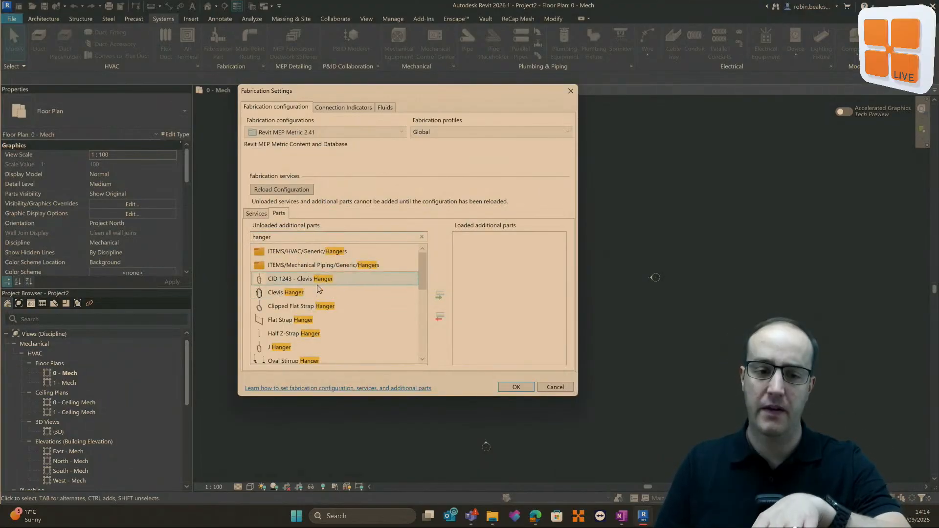
Review the unloaded and loaded fabrication services, and view the connection indicator colours.
click(256, 215)
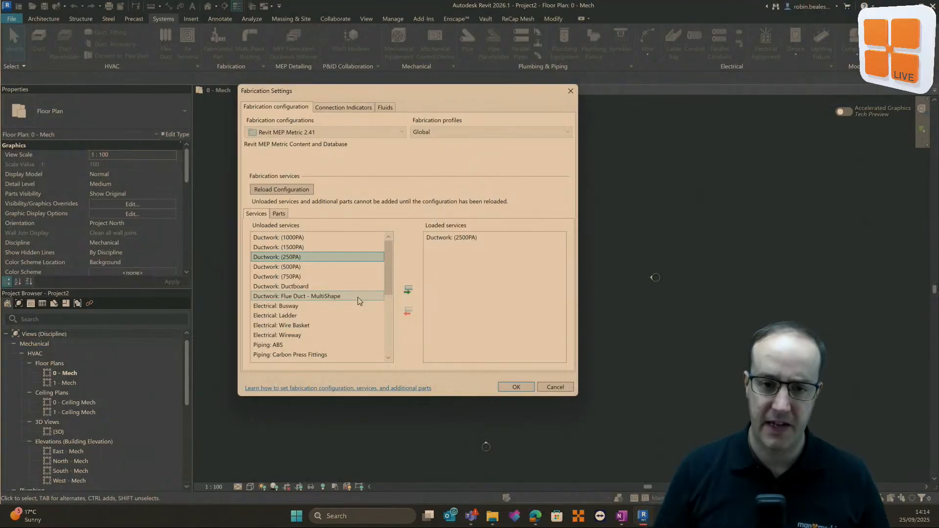
click(352, 108)
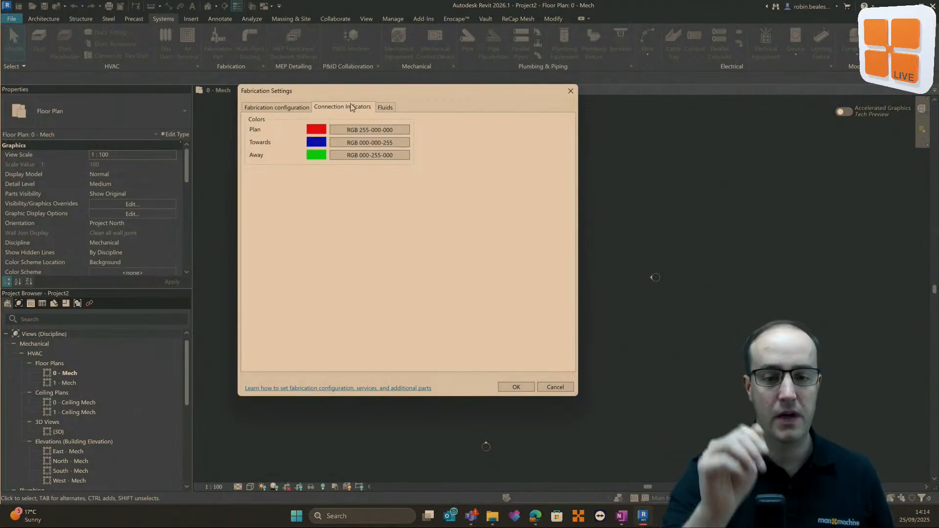
View the colour choices for the Plan connection indicator, and set the fluid of the Ductwork: (2500PA) service to Air.
click(362, 129)
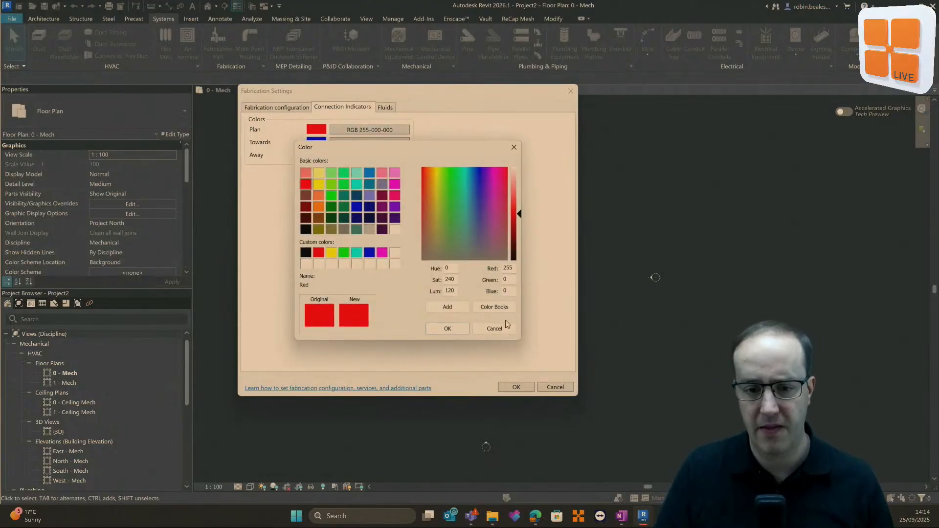
click(491, 327)
click(384, 108)
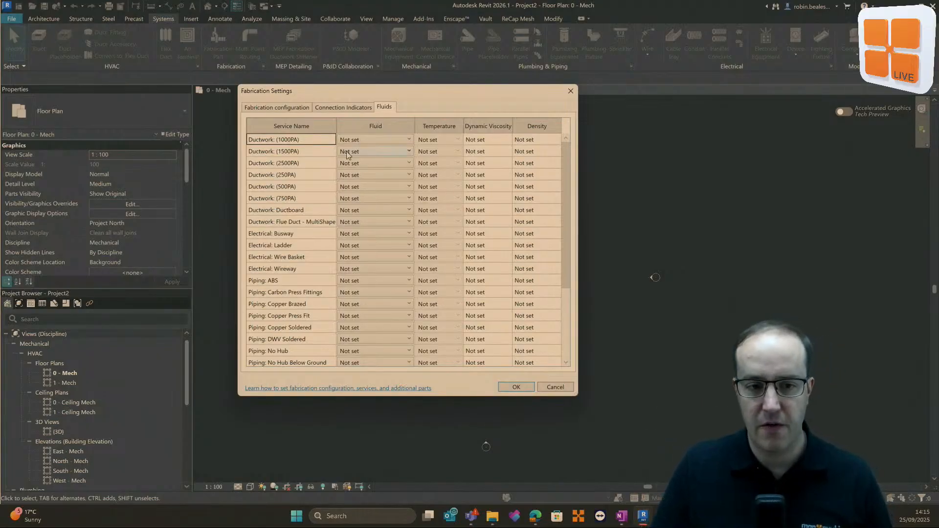
click(283, 164)
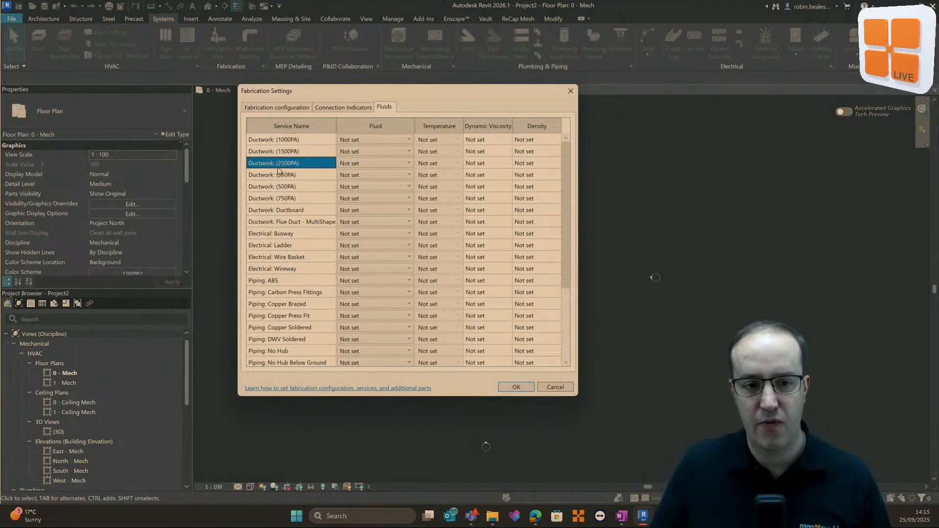
click(363, 166)
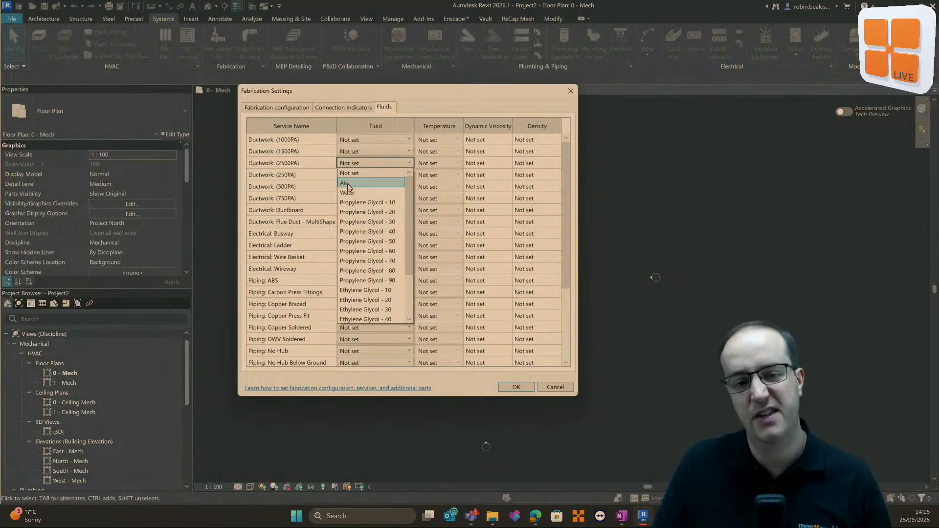
click(348, 184)
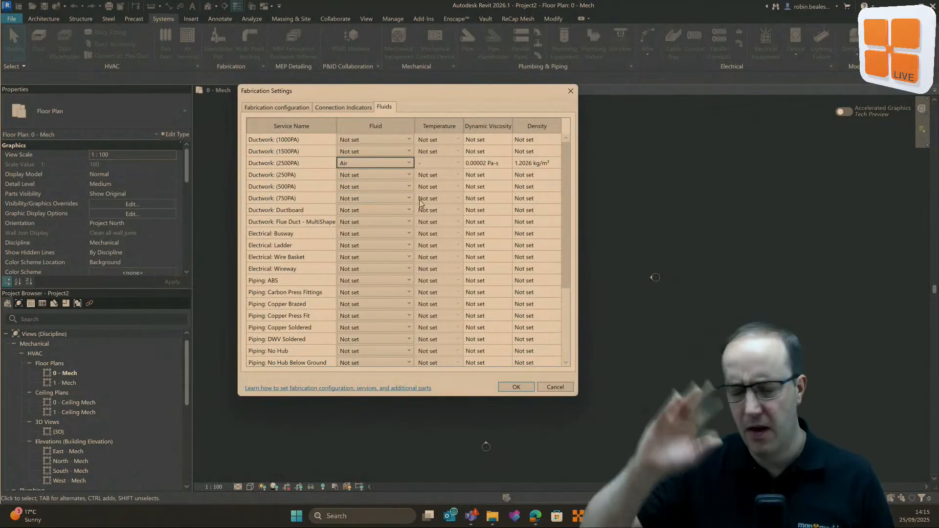
Set the fluid of the Piping: ABS service to Water and apply the fabrication settings.
click(273, 283)
click(397, 280)
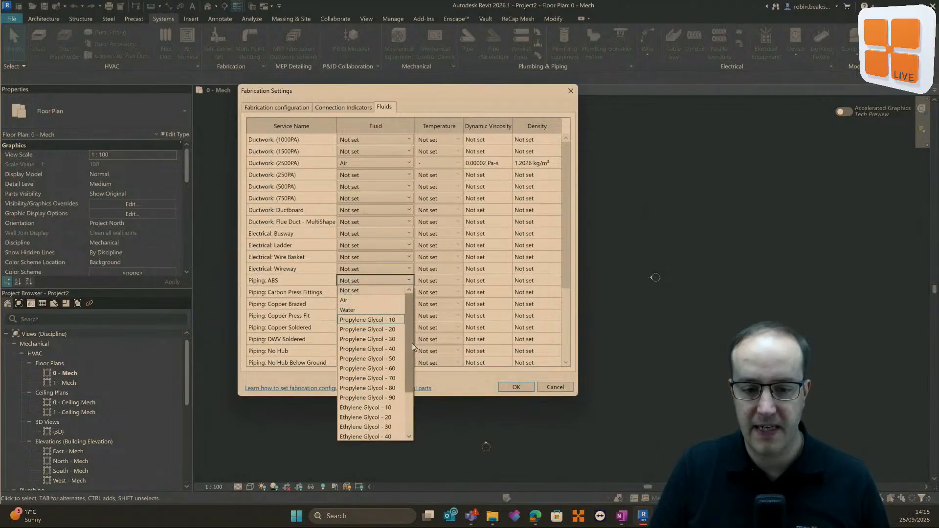
mouse_move(411, 342)
mouse_down()
mouse_move(407, 415)
mouse_move(406, 342)
mouse_up()
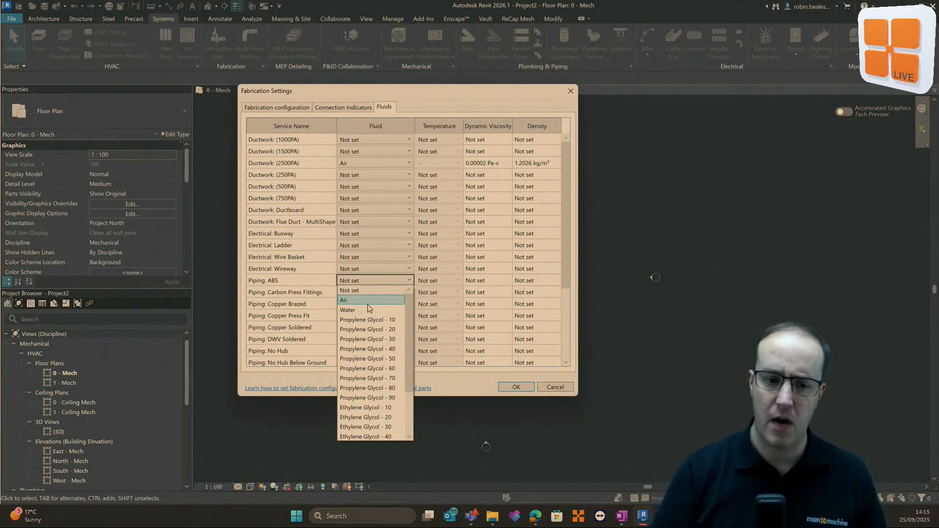
click(359, 308)
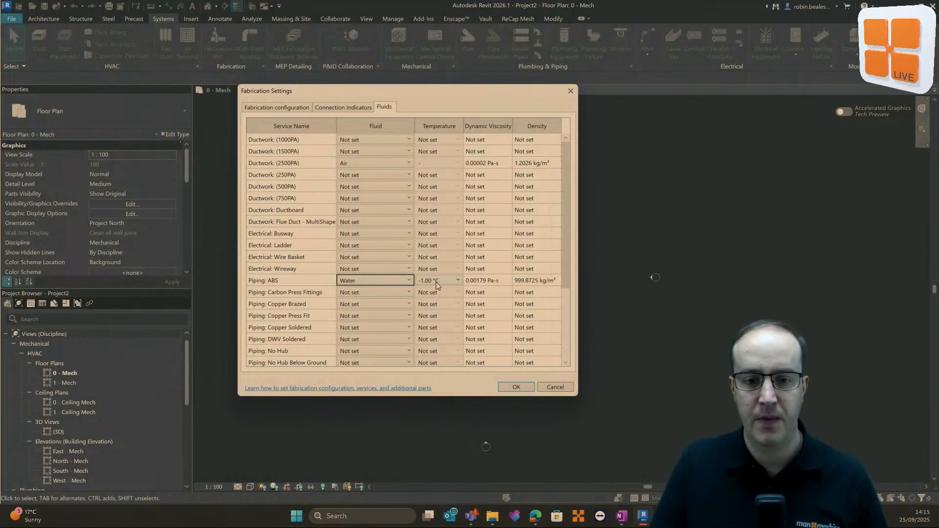
click(471, 283)
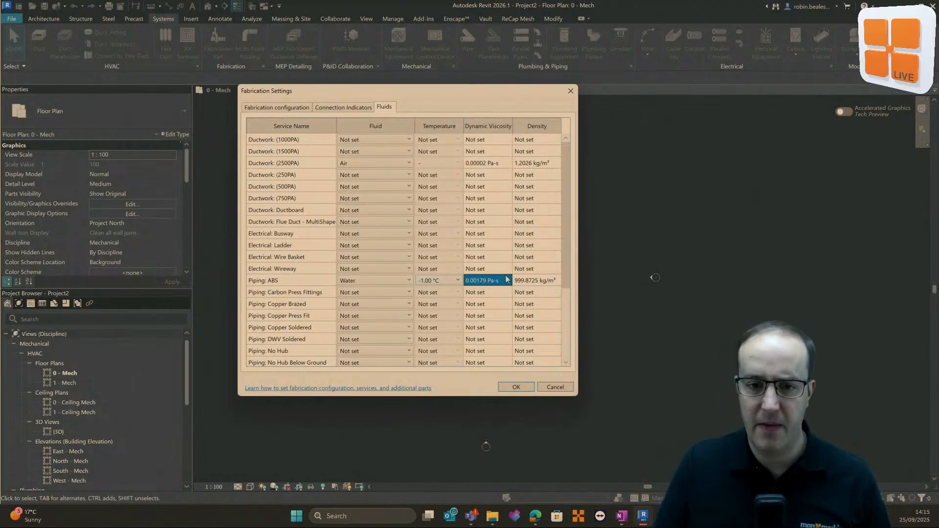
click(535, 280)
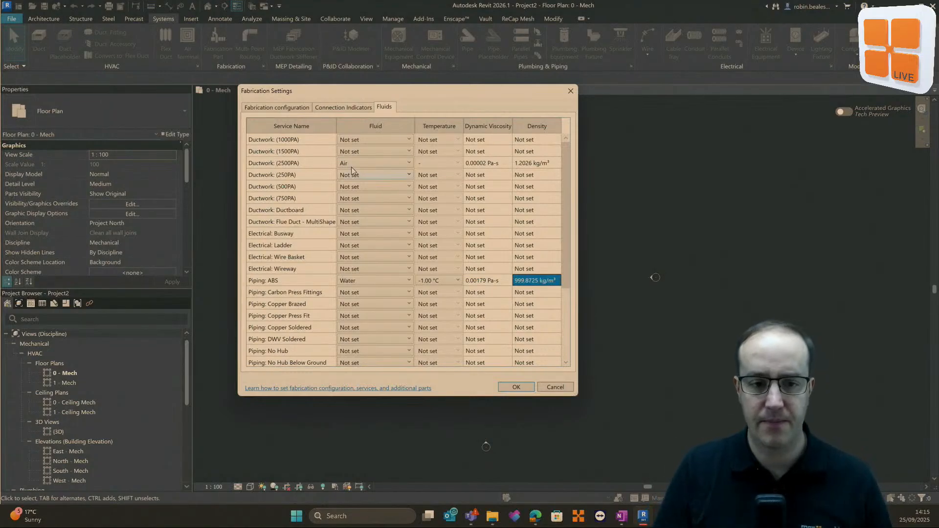
click(298, 165)
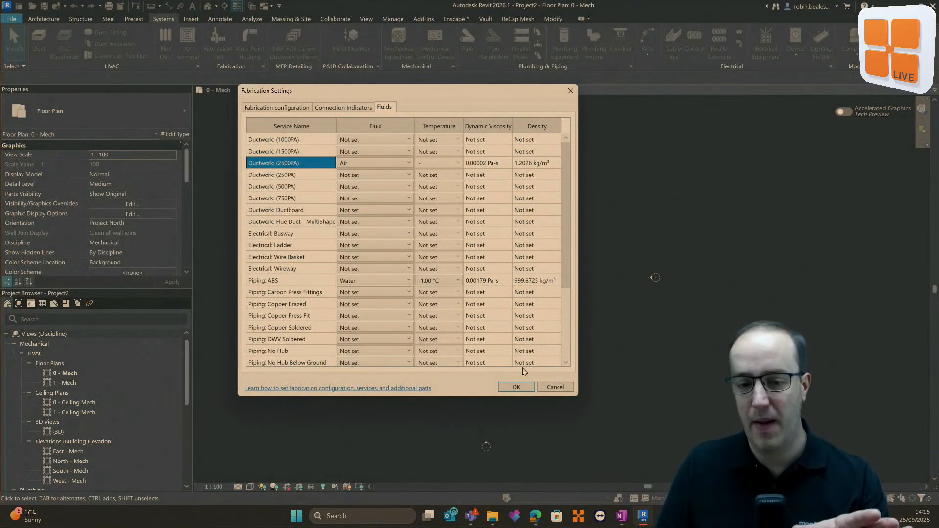
click(517, 387)
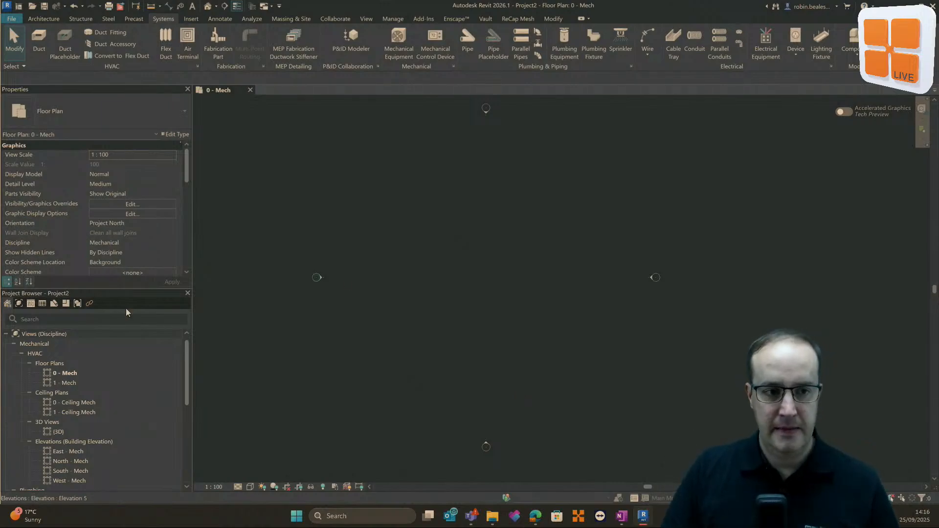
Start a rectangular duct of type Flanged Radius Bend / Shoe Branch with its middle elevation set to 2500 mm.
click(39, 36)
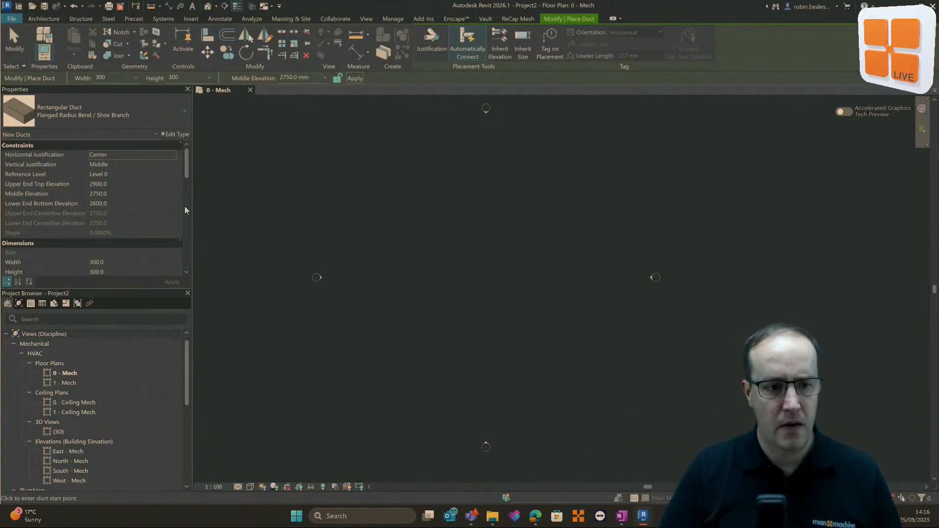
click(61, 116)
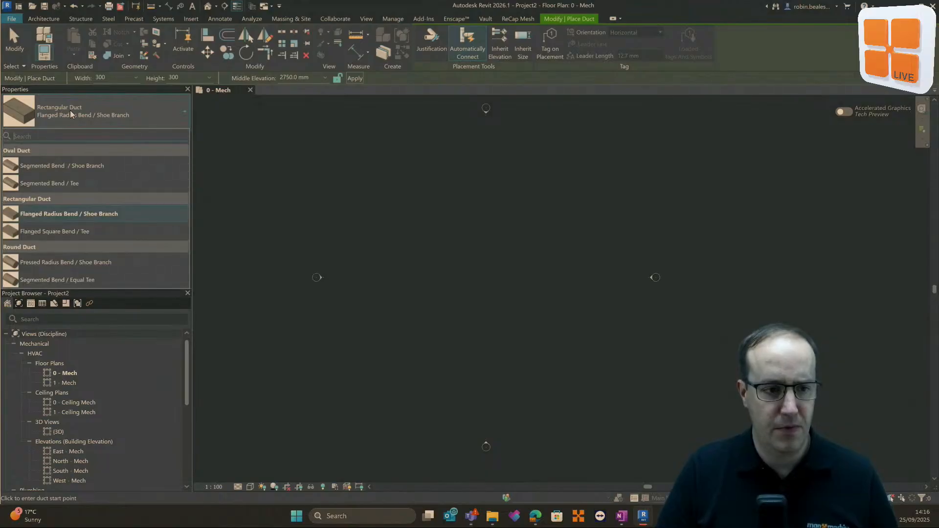
click(72, 121)
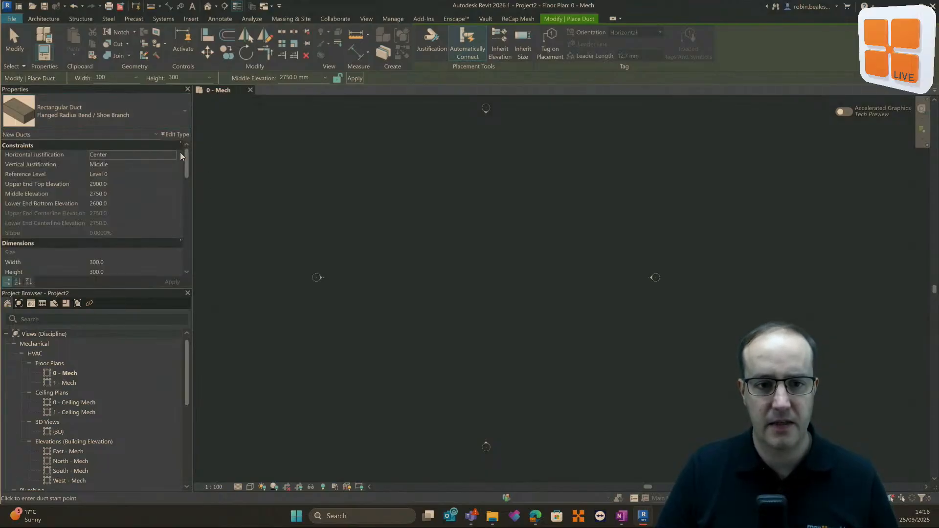
drag(316, 77, 252, 84)
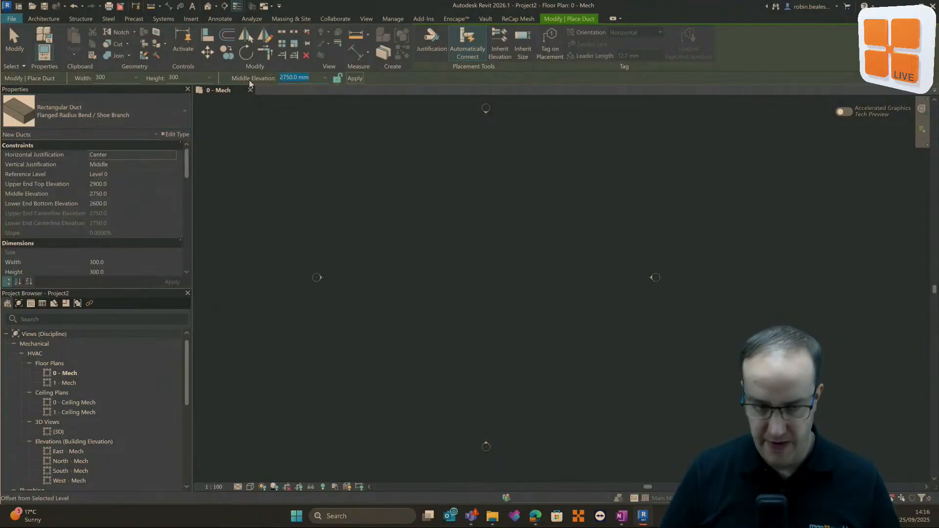
text(2500)
key(Return)
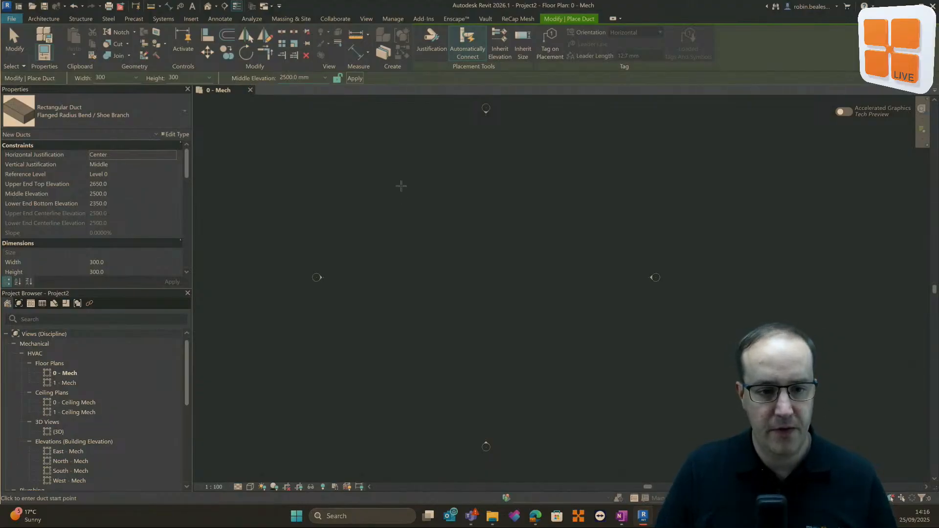
Draw a continuous duct run of horizontal, vertical and diagonal segments, ending in a vertical leg about 11000 mm long.
click(407, 186)
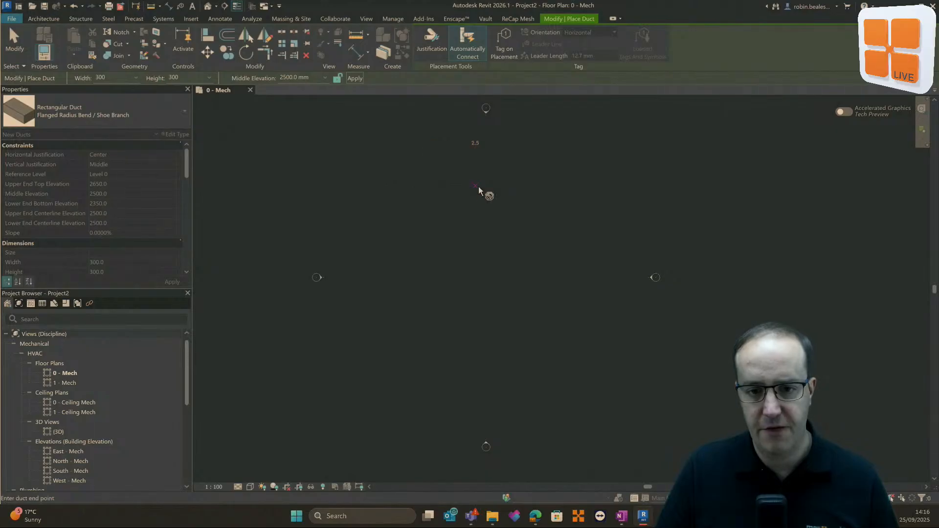
click(499, 218)
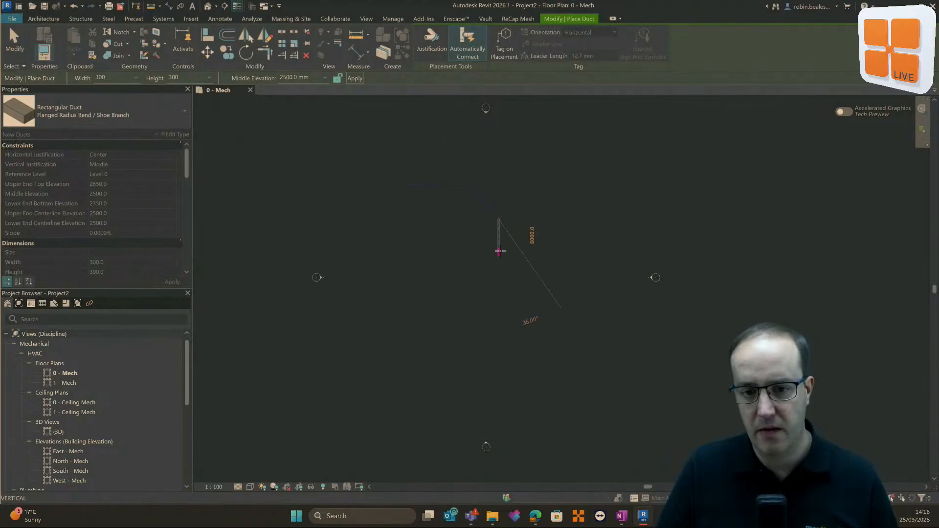
click(499, 252)
click(470, 253)
click(452, 234)
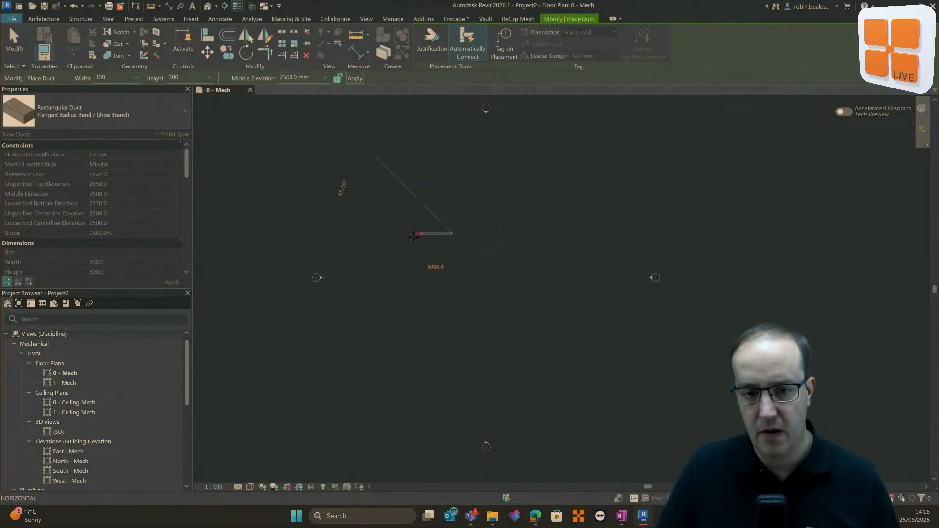
click(419, 234)
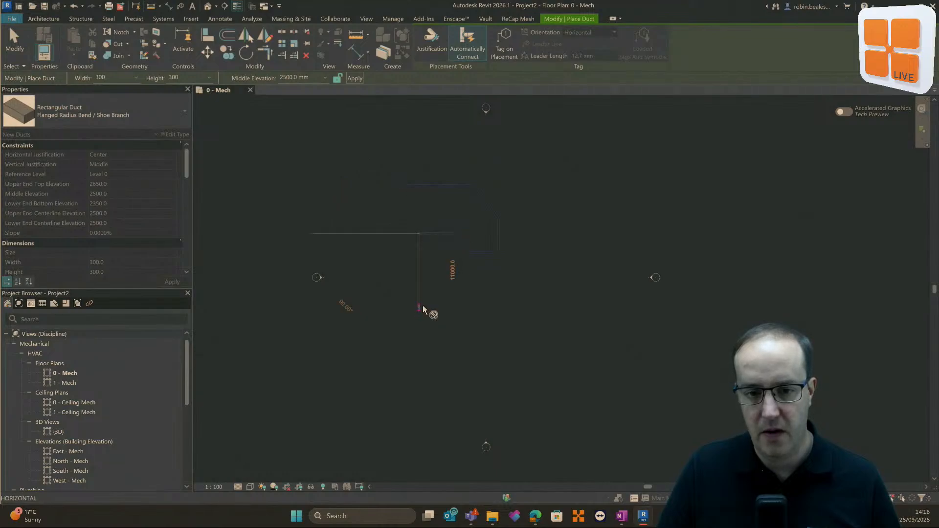
right_click(465, 302)
click(499, 304)
Draw a short horizontal branch from the midpoint of the 5000 mm vertical duct and an angled branch off the upper horizontal duct.
scroll(501, 237, up, 2)
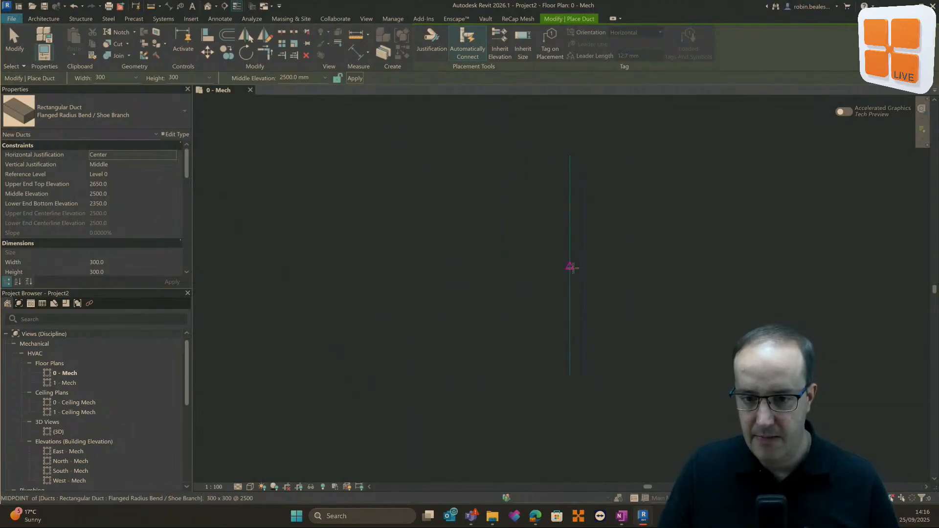
click(571, 267)
right_click(670, 201)
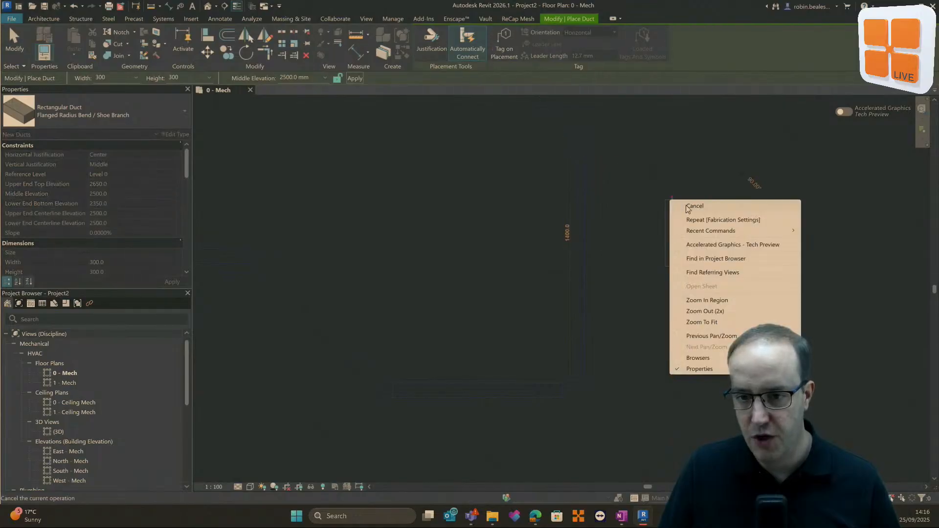
click(694, 206)
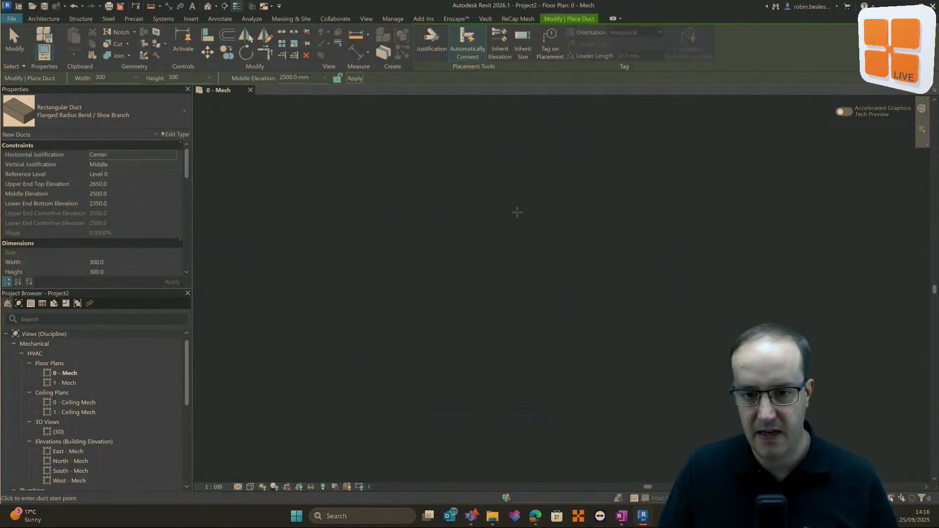
click(485, 270)
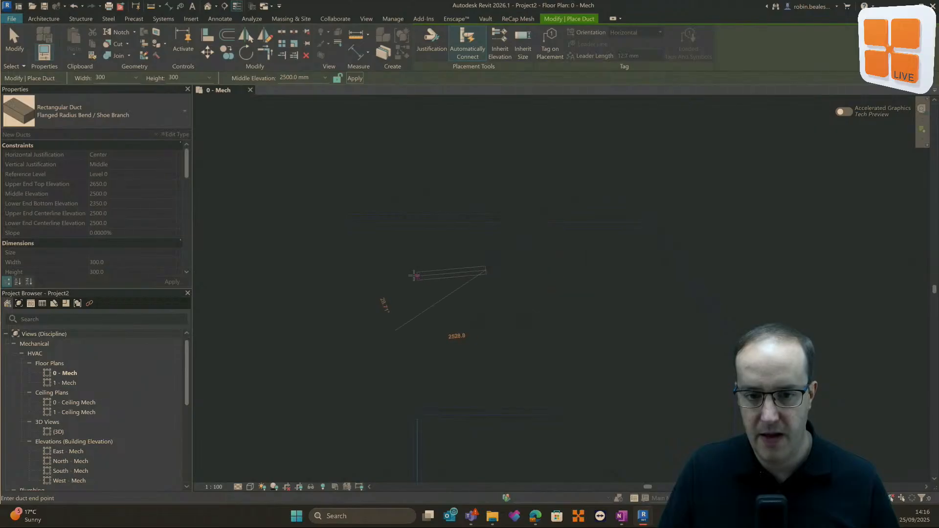
right_click(437, 192)
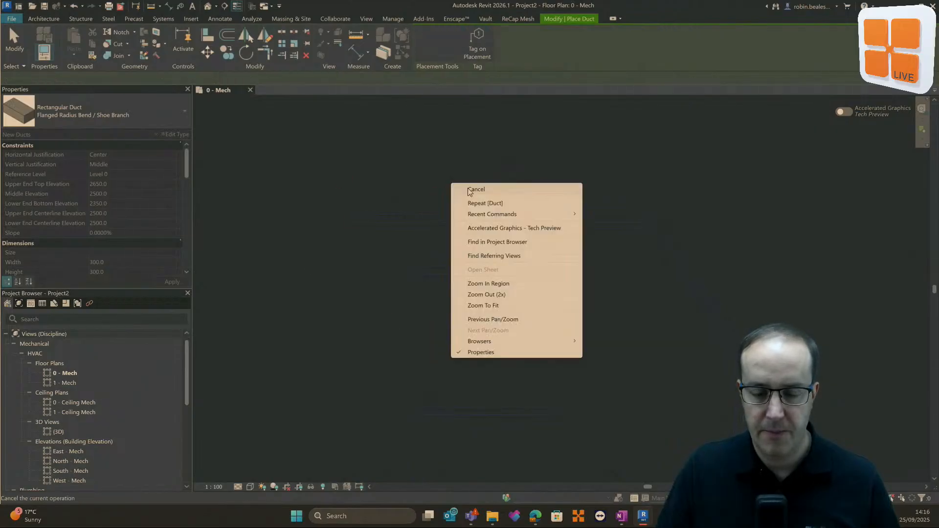
click(473, 190)
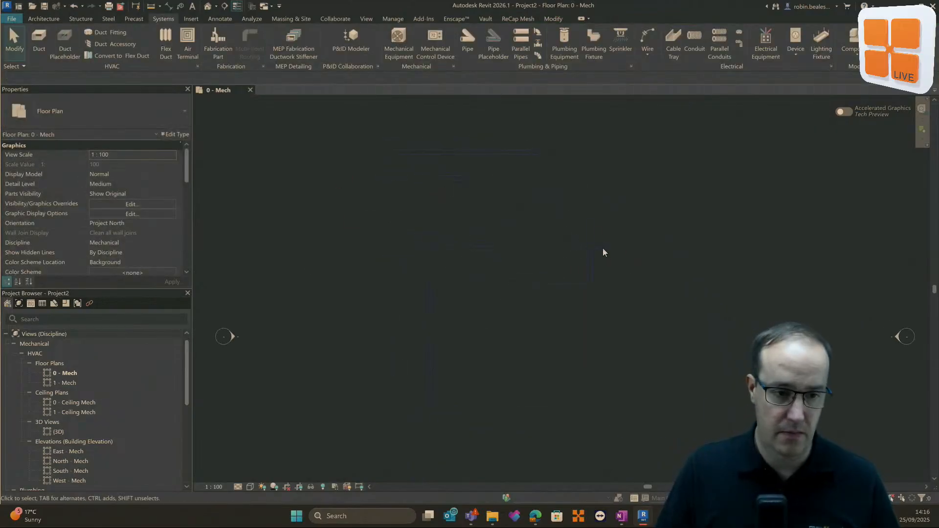
Select the ducts and the connected main run to check their shared system properties.
drag(356, 126, 536, 286)
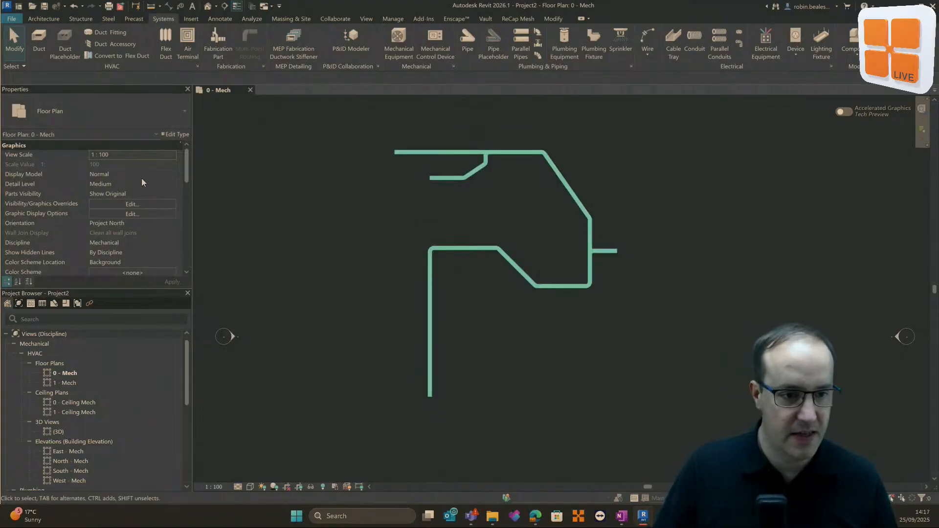
click(326, 160)
key(Tab)
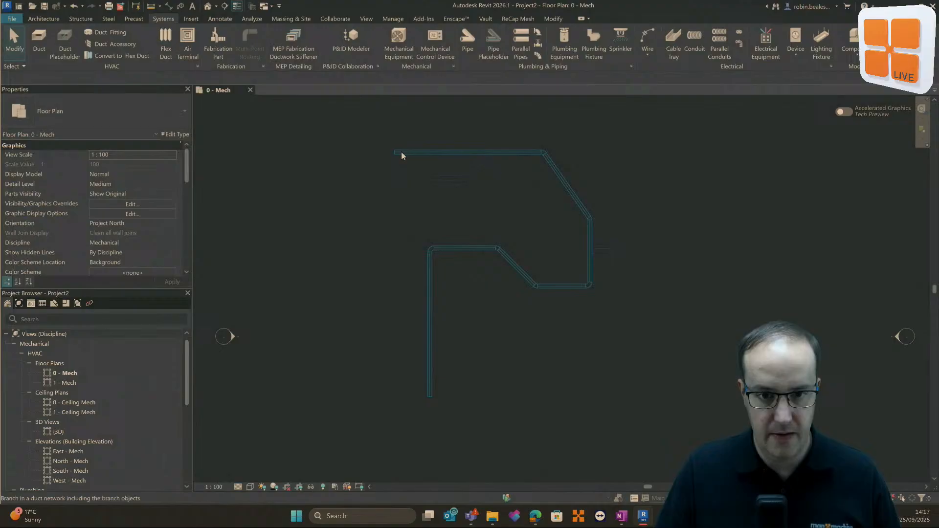
click(361, 180)
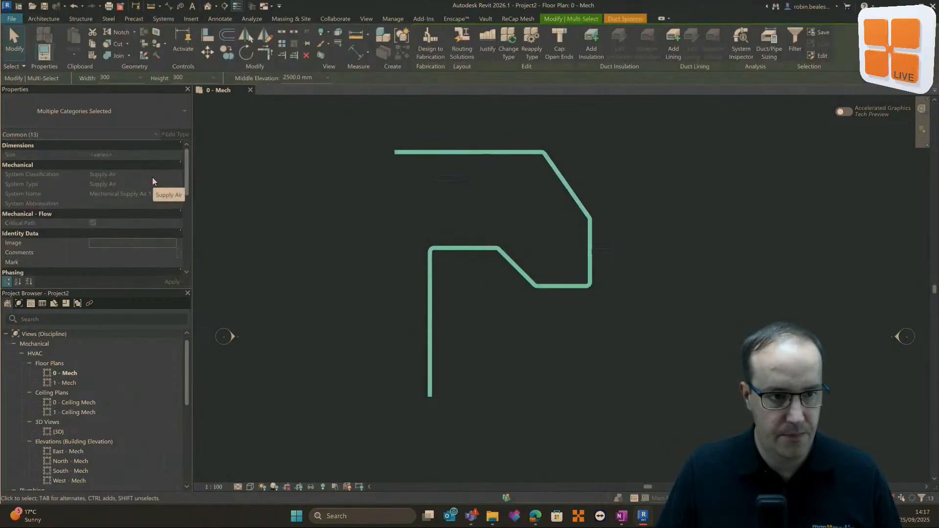
key(Delete)
Change the system type of the upper horizontal duct to Exhaust Air.
click(442, 153)
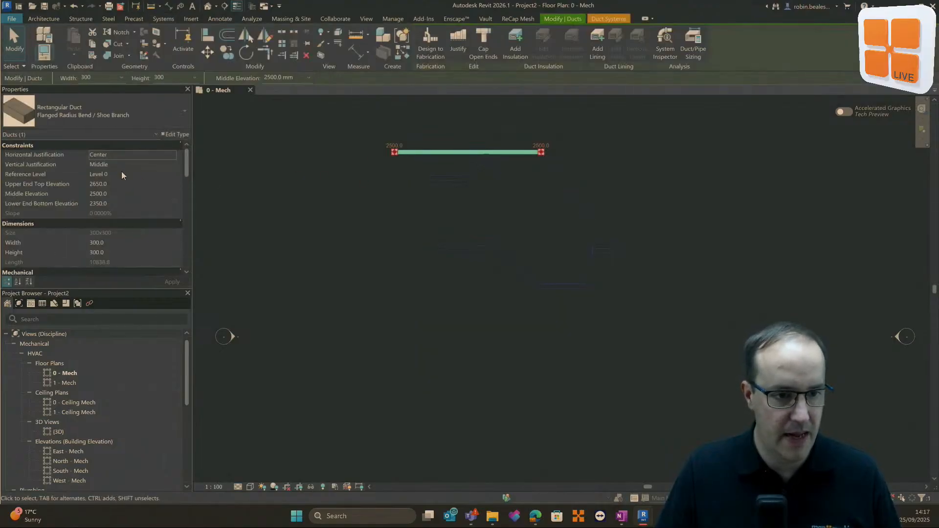
scroll(148, 227, down, 3)
click(170, 195)
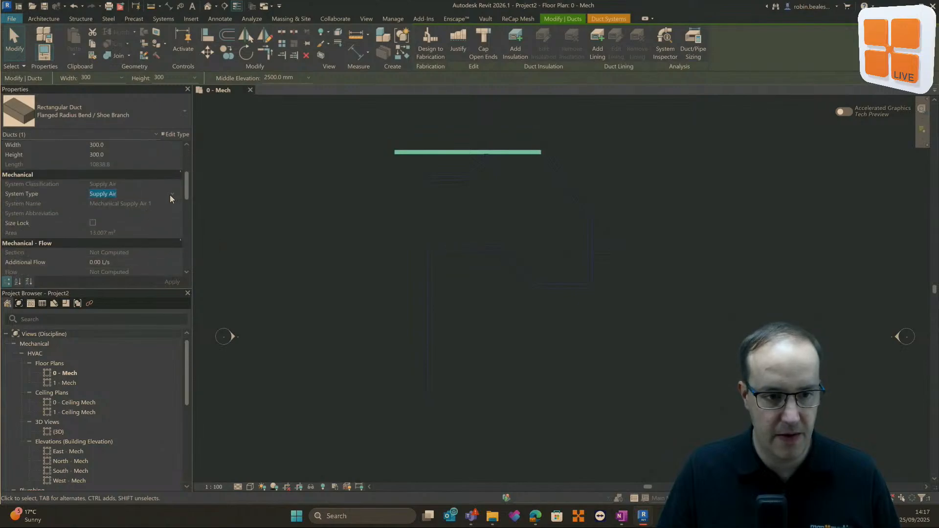
click(171, 194)
click(105, 203)
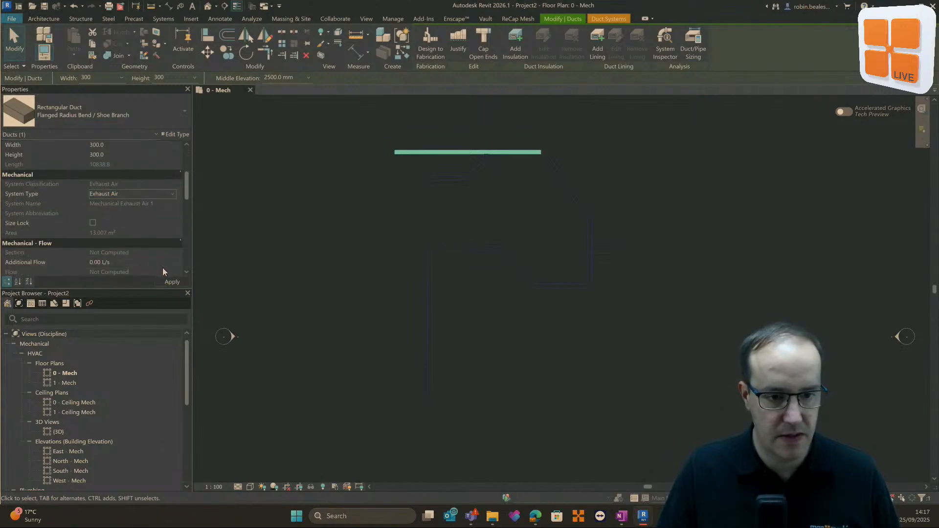
click(317, 204)
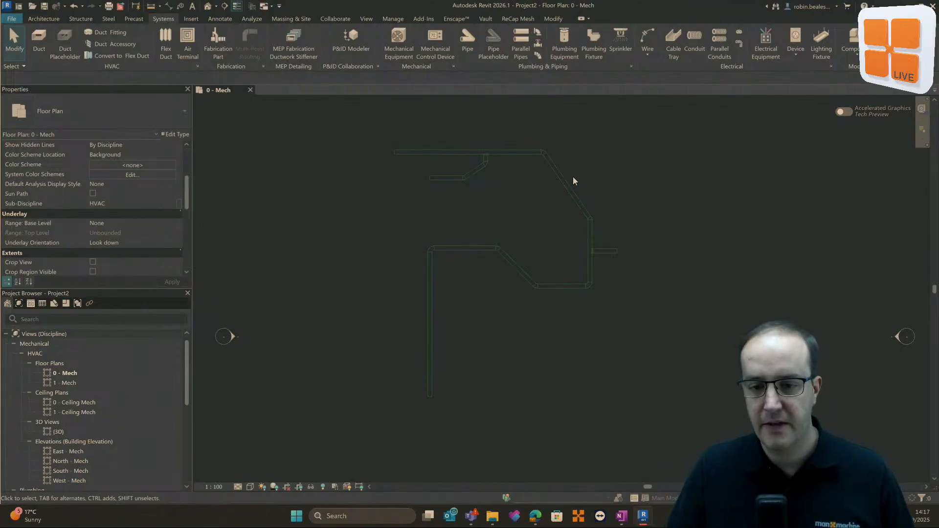
middle_drag(584, 175, 618, 178)
scroll(622, 204, up, 3)
middle_drag(617, 225, 672, 210)
scroll(677, 239, down, 2)
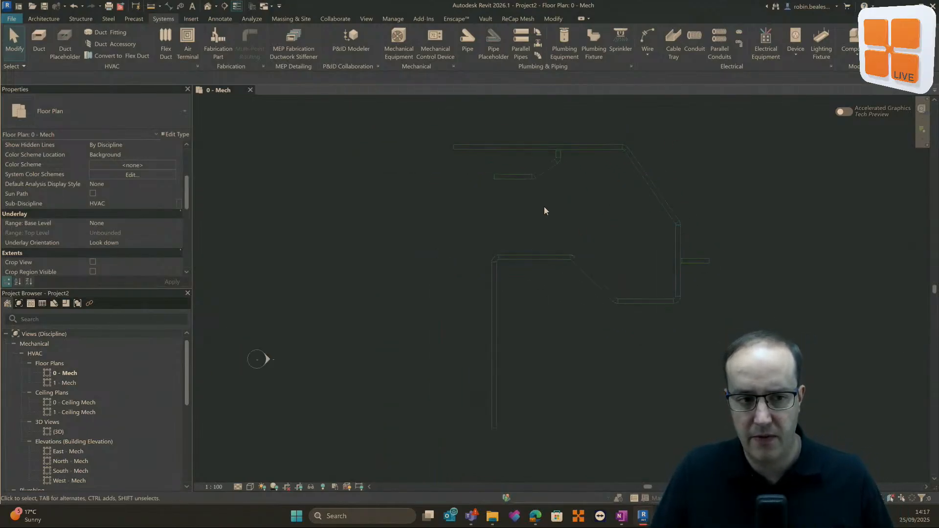
Examine the generic duct layout and the branch fitting off the upper horizontal duct.
click(527, 148)
key(Escape)
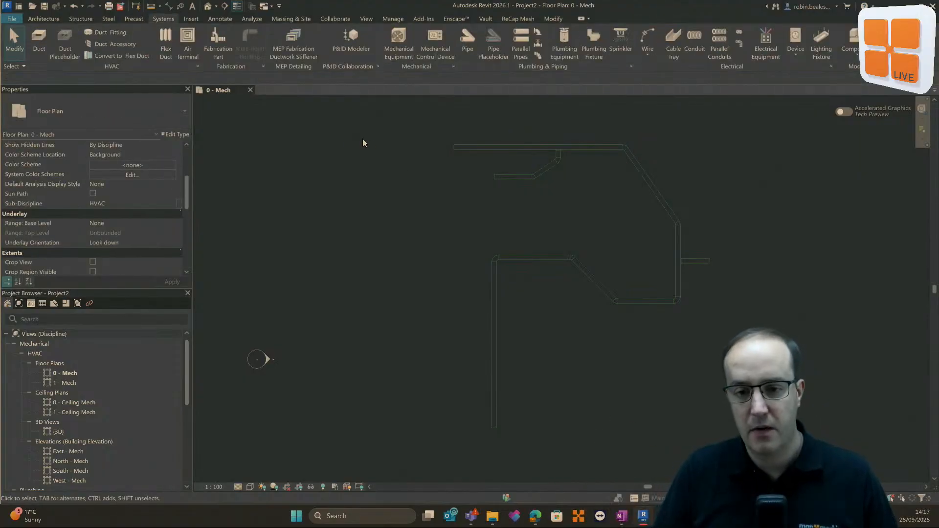
scroll(566, 185, down, 1)
middle_drag(560, 223, 547, 232)
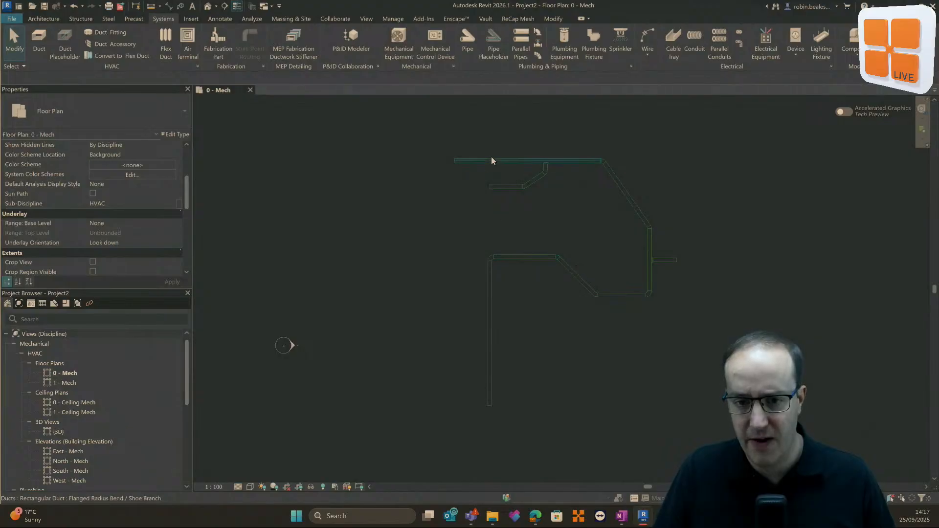
scroll(542, 171, up, 5)
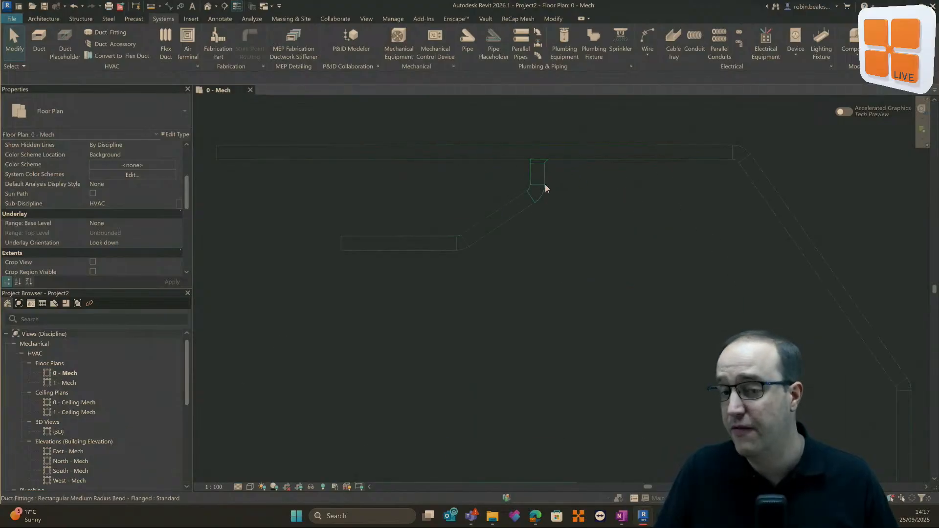
scroll(549, 216, down, 3)
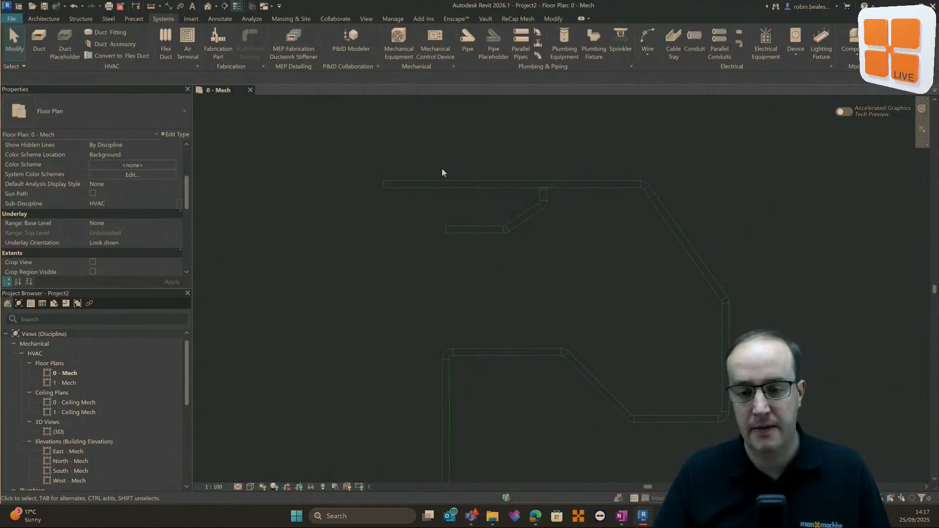
scroll(442, 169, down, 2)
middle_drag(504, 228, 491, 192)
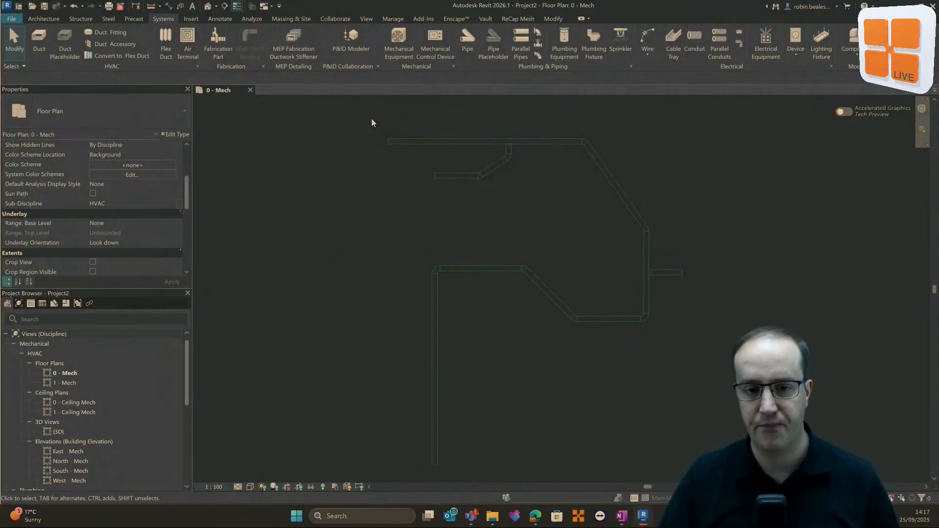
scroll(383, 148, down, 1)
middle_drag(403, 173, 415, 189)
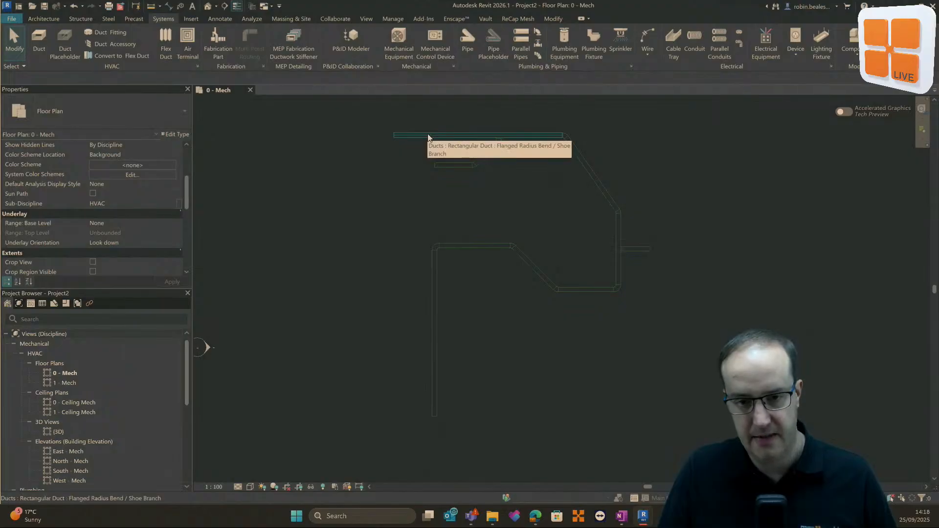
Select the entire duct network and start the Design to Fabrication conversion.
key(Tab)
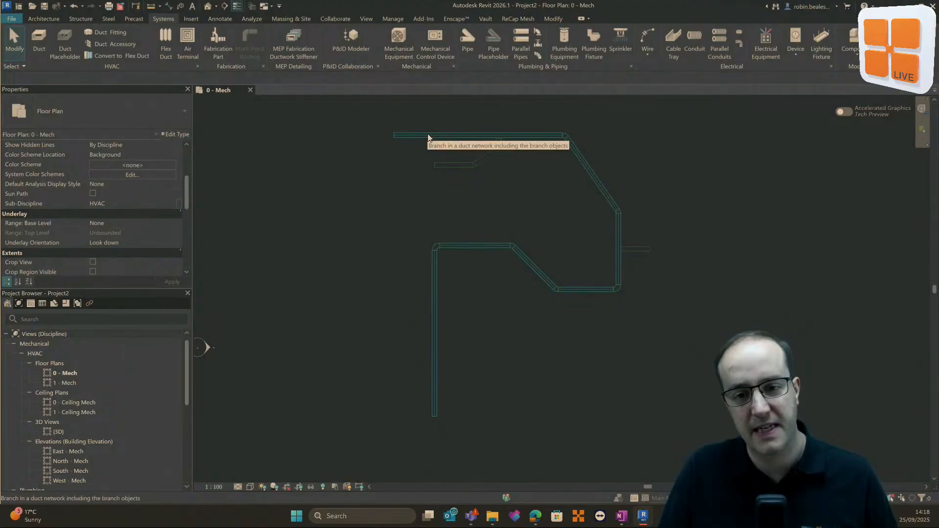
key(Tab)
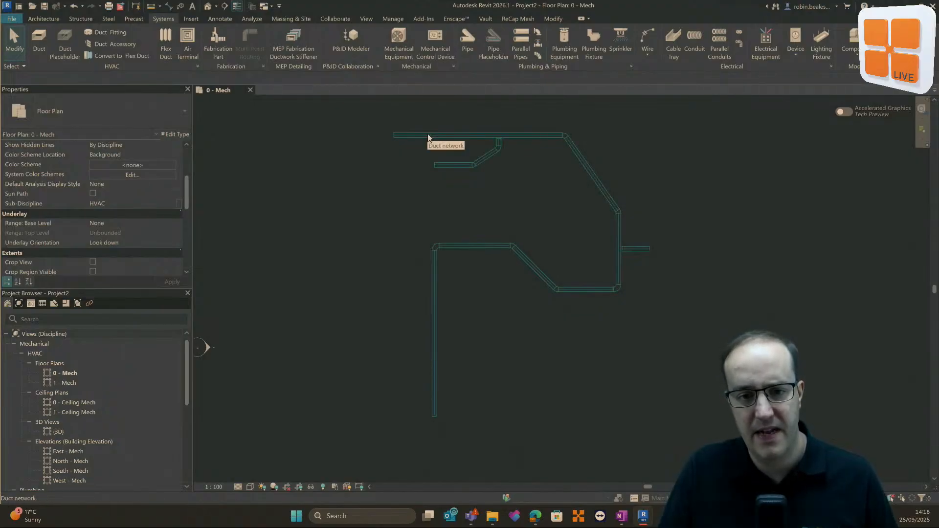
click(428, 136)
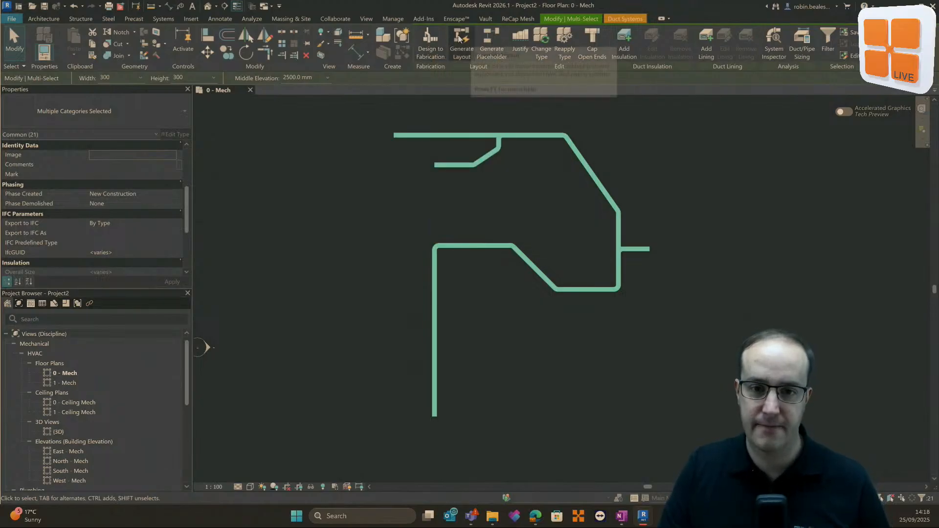
click(424, 40)
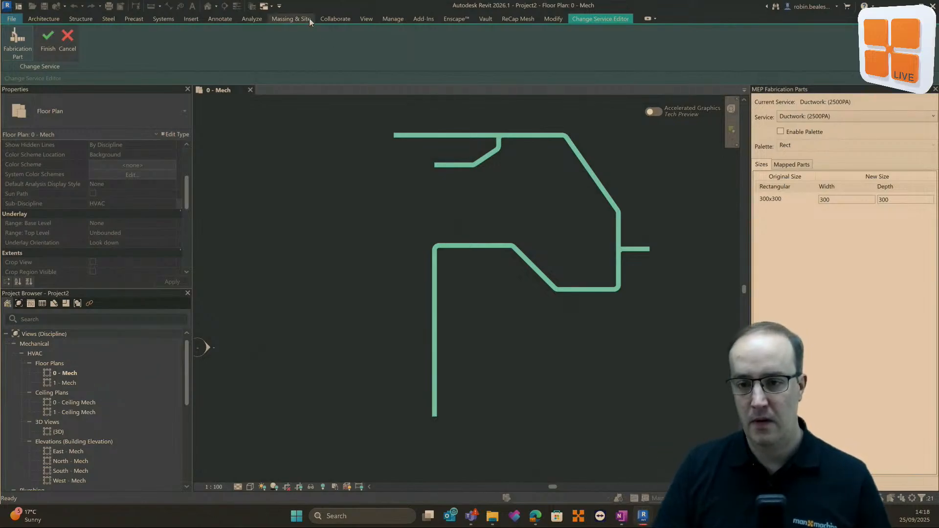
Convert the network to the Ductwork: (2500PA) service at 300 x 300, checking the sizes and mapped parts before finishing.
click(809, 116)
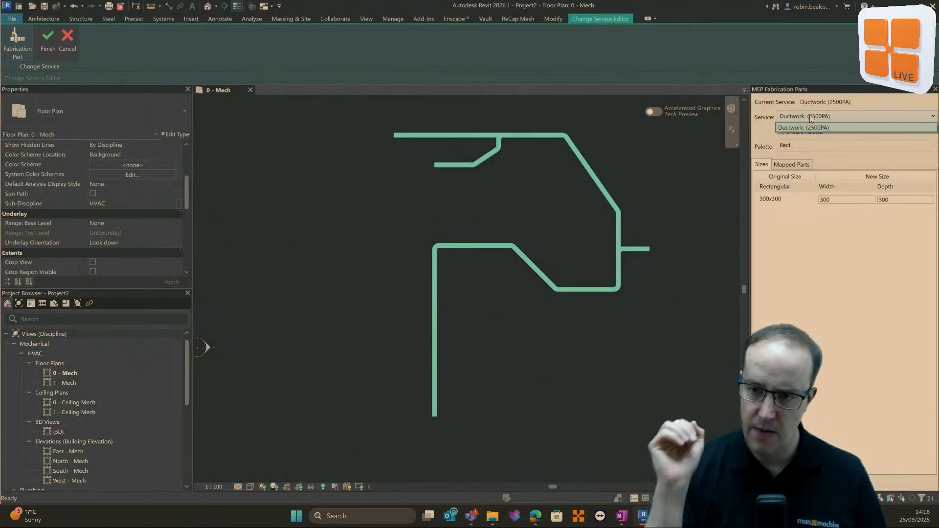
click(806, 123)
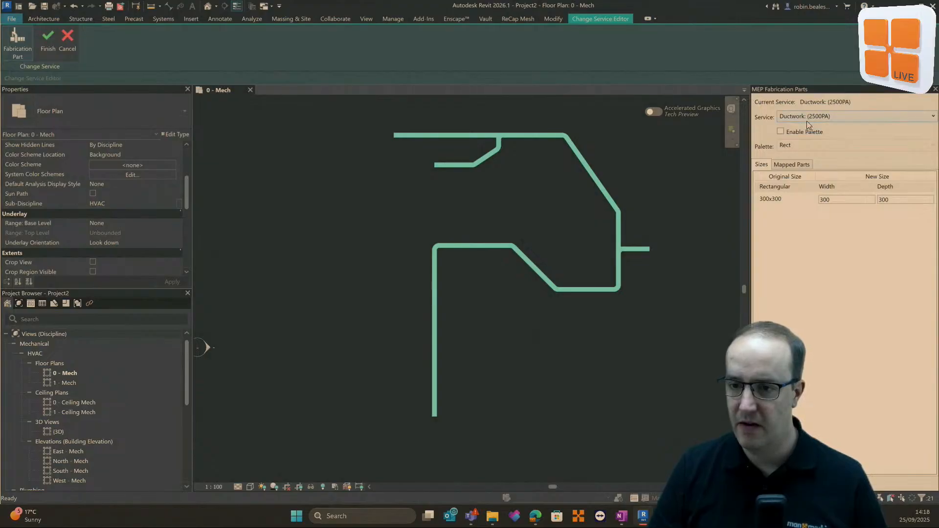
click(840, 199)
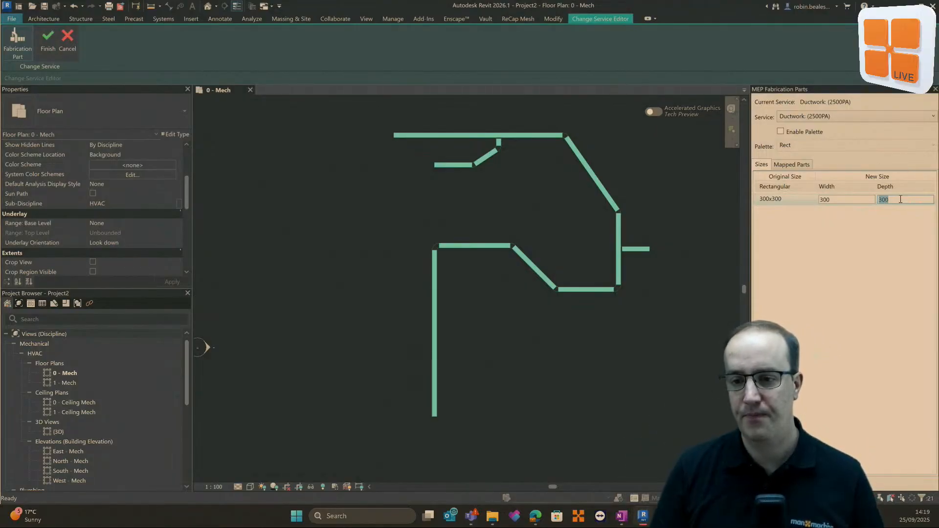
click(792, 164)
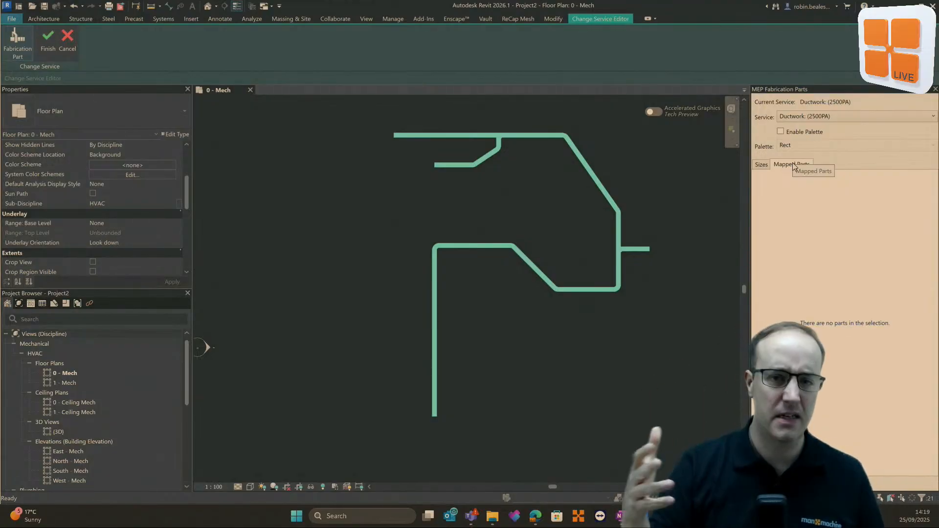
click(762, 164)
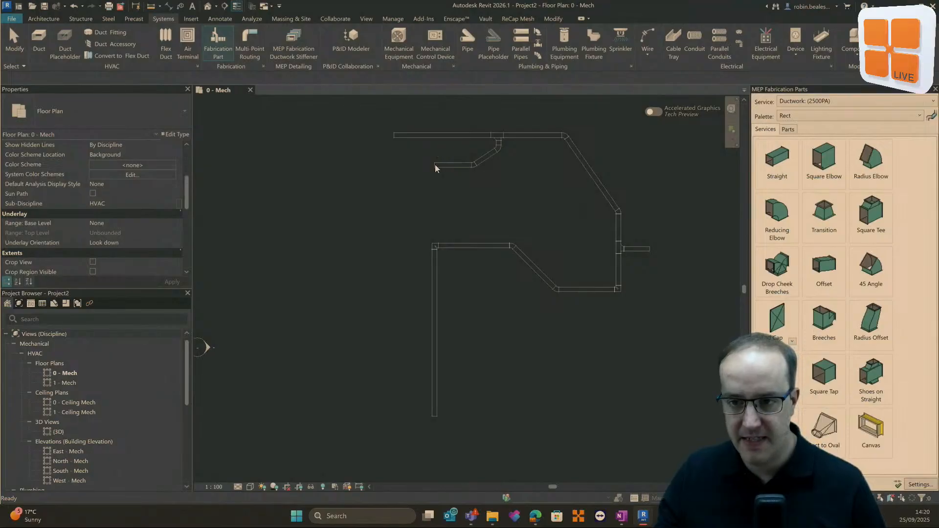
Examine the converted fabrication ductwork, checking the properties of the whole network and the joints at its bends.
scroll(500, 232, up, 6)
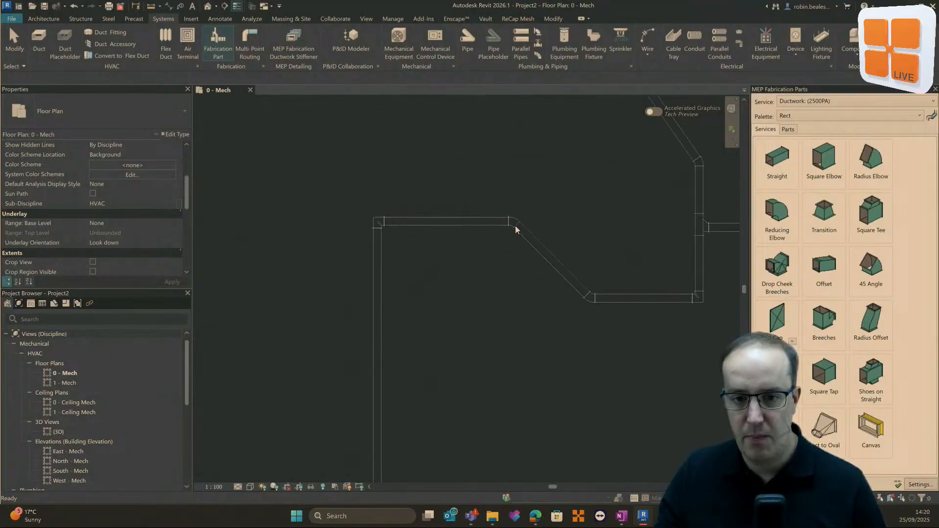
scroll(506, 218, down, 4)
key(Tab)
click(668, 275)
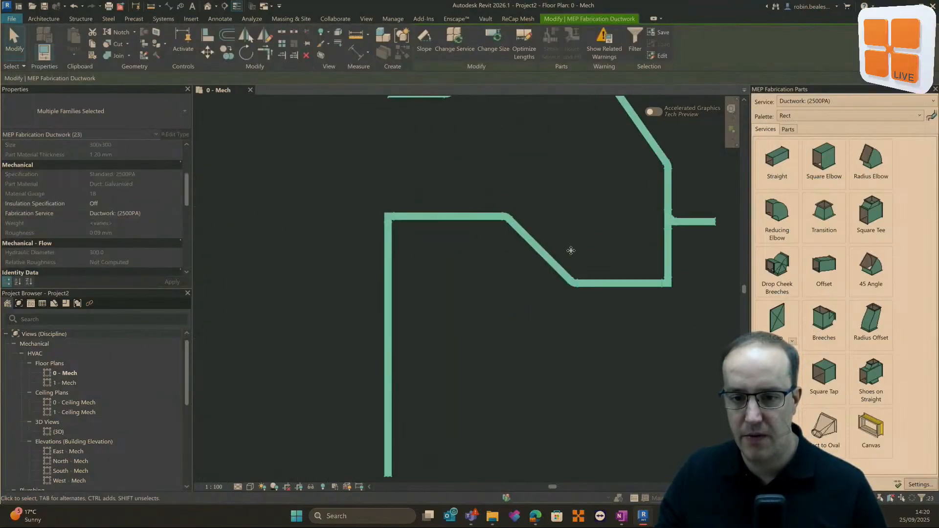
middle_drag(570, 251, 474, 350)
scroll(574, 263, up, 3)
scroll(575, 255, up, 2)
key(Escape)
scroll(538, 260, up, 4)
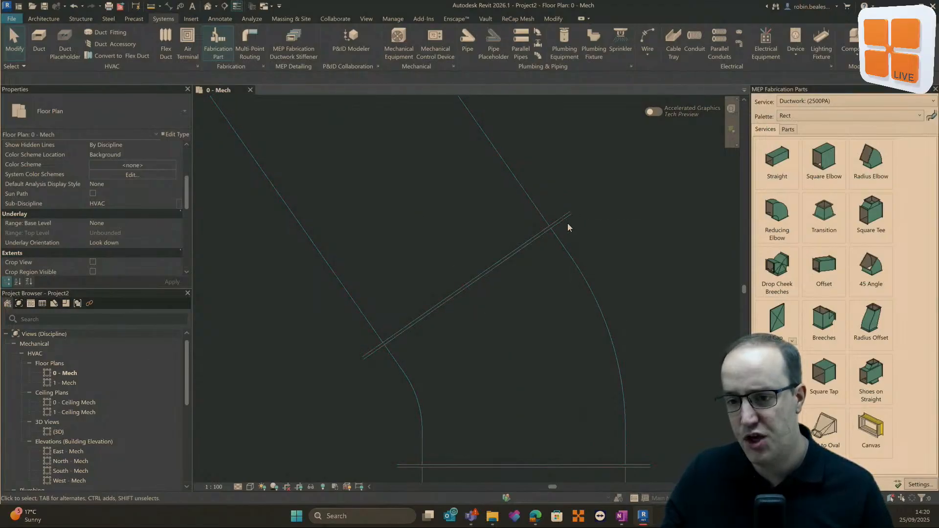
scroll(560, 218, down, 5)
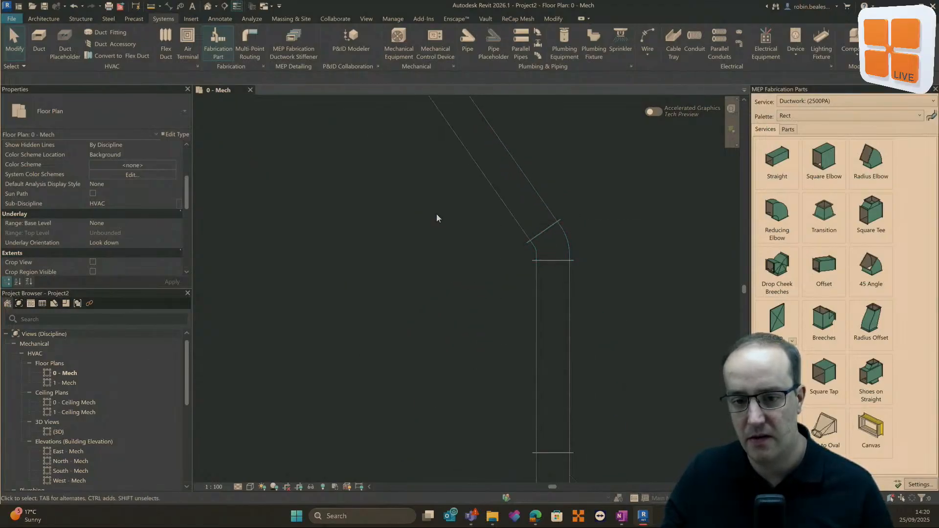
middle_drag(451, 180, 586, 298)
scroll(543, 267, down, 4)
middle_drag(450, 169, 524, 292)
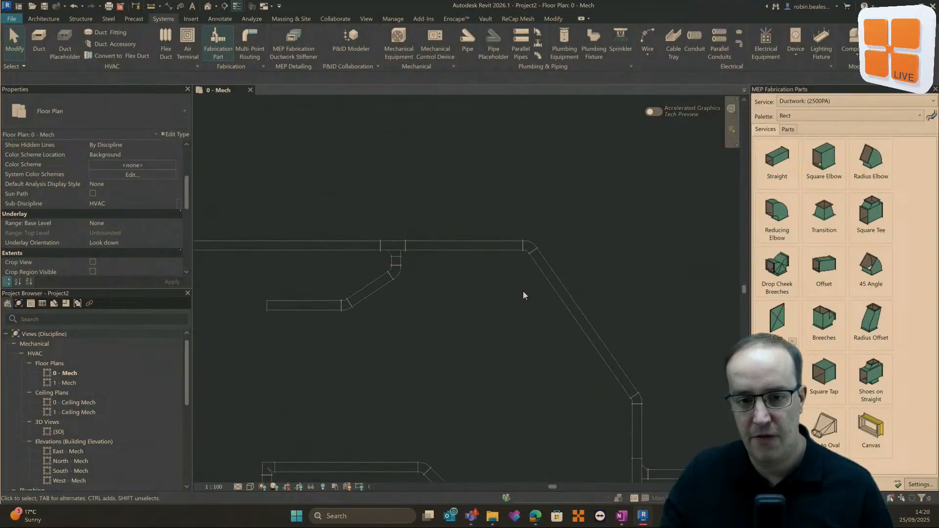
Inspect the upper straight duct beside the branch and the straight-with-branch fitting next to it.
click(483, 246)
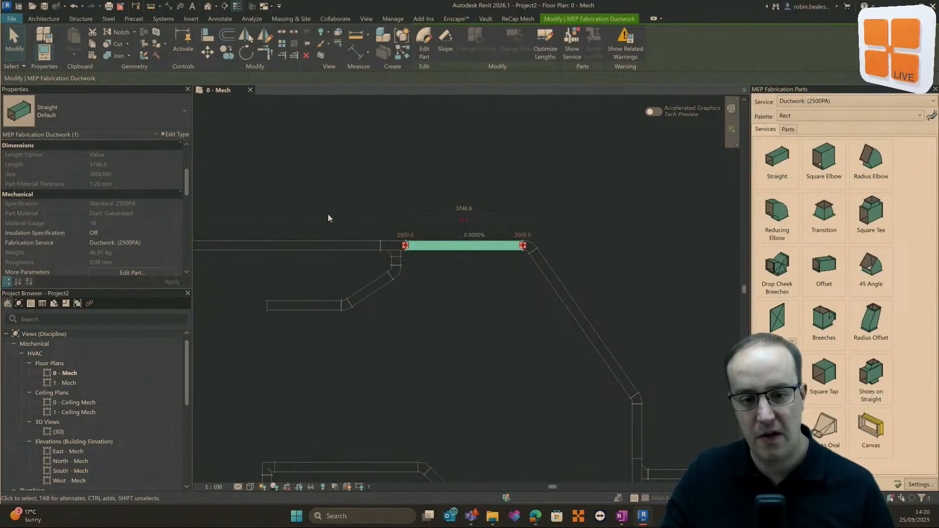
key(Escape)
scroll(399, 251, up, 2)
scroll(399, 255, up, 2)
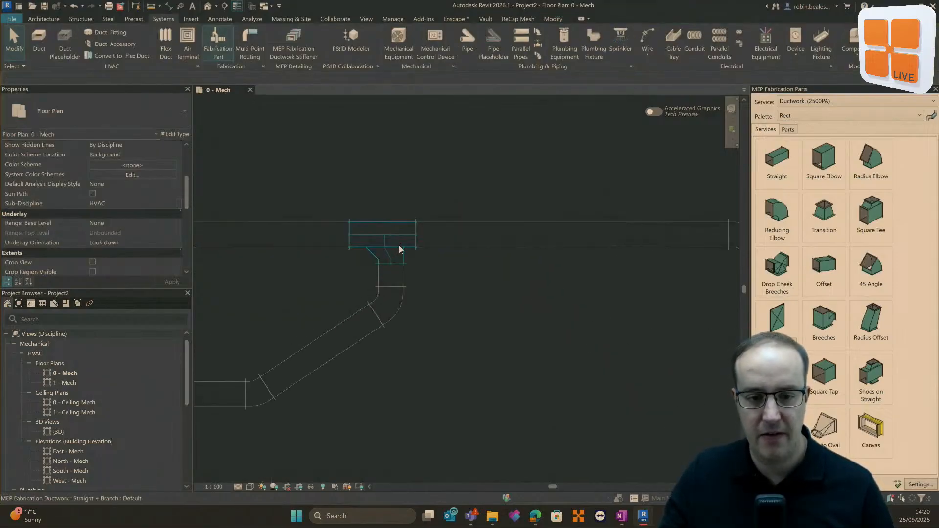
click(398, 245)
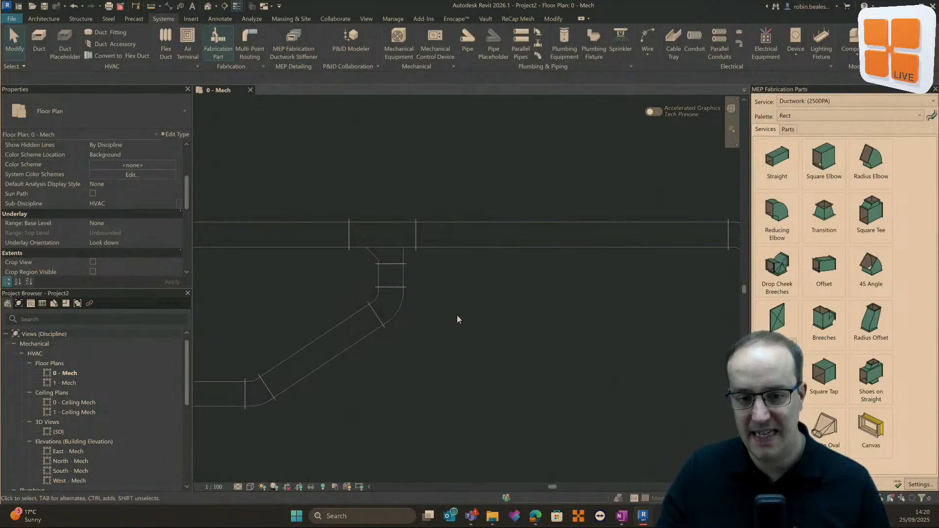
scroll(456, 317, down, 3)
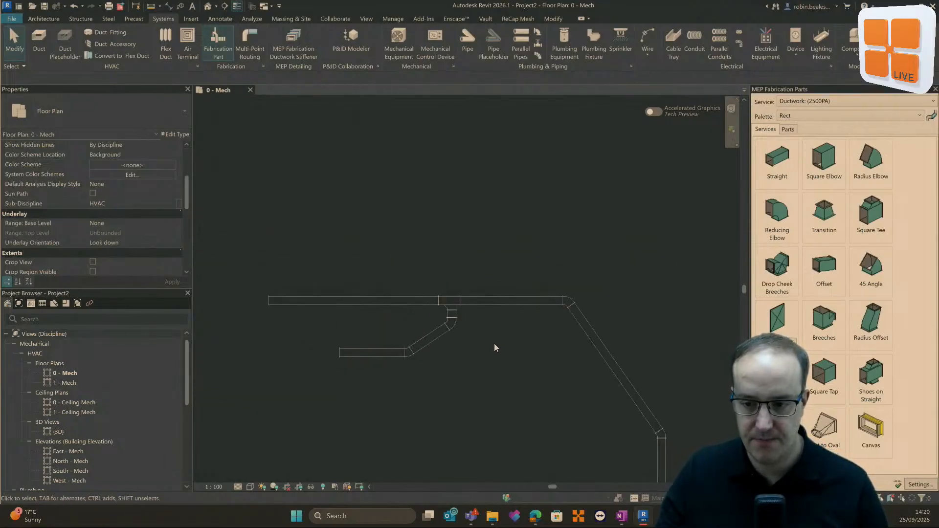
Add Straight fabrication parts to the open ends of the upper horizontal duct, the short side branch and the long vertical leg.
middle_drag(513, 391, 473, 263)
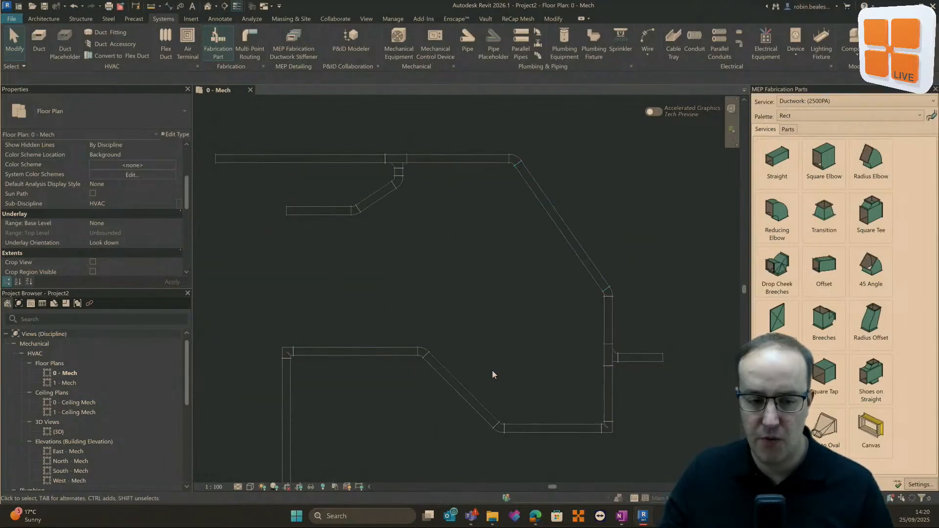
scroll(492, 370, down, 1)
middle_drag(519, 344, 579, 266)
scroll(506, 361, down, 3)
middle_drag(528, 382, 501, 333)
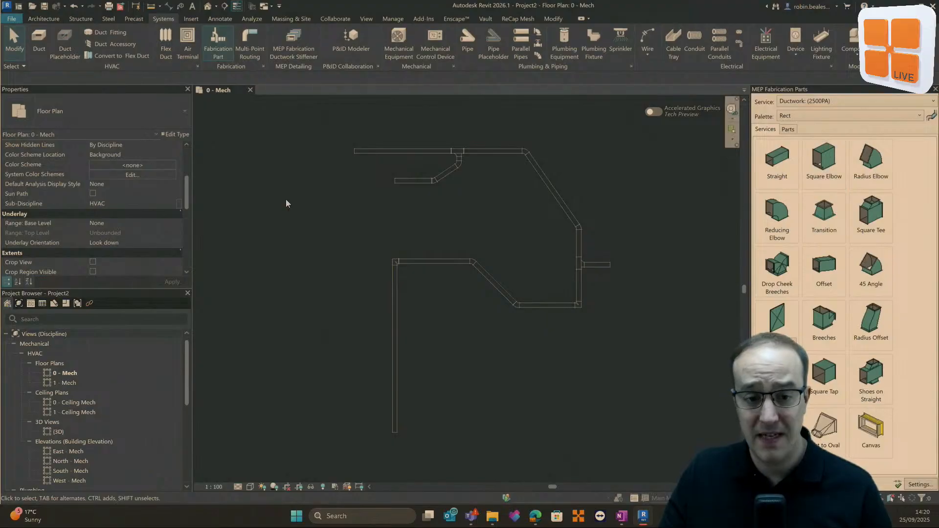
click(783, 159)
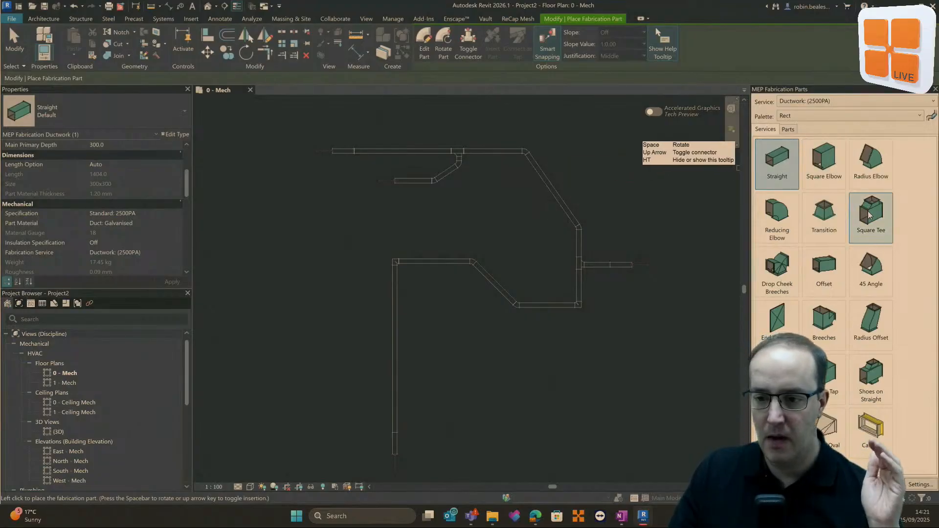
Extend the short side branch with a 45 Angle bend followed by a Straight part.
click(868, 272)
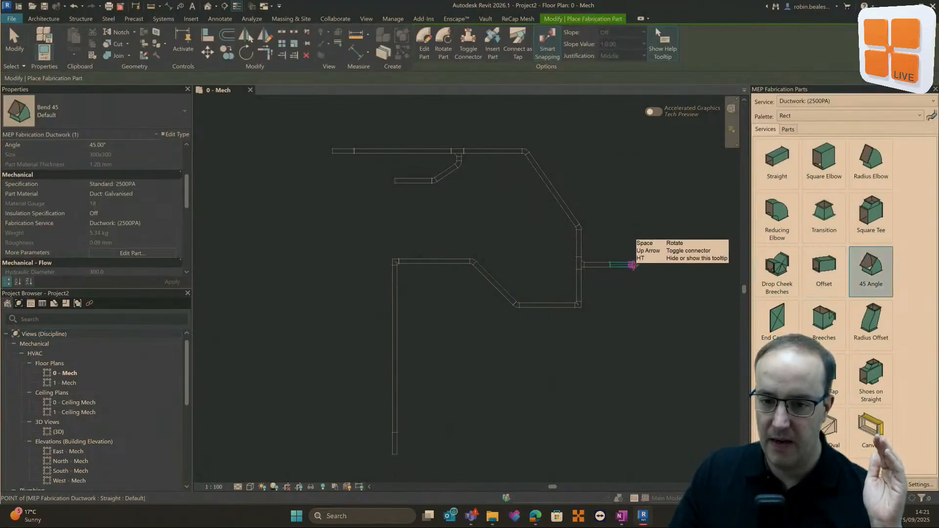
click(698, 264)
click(777, 164)
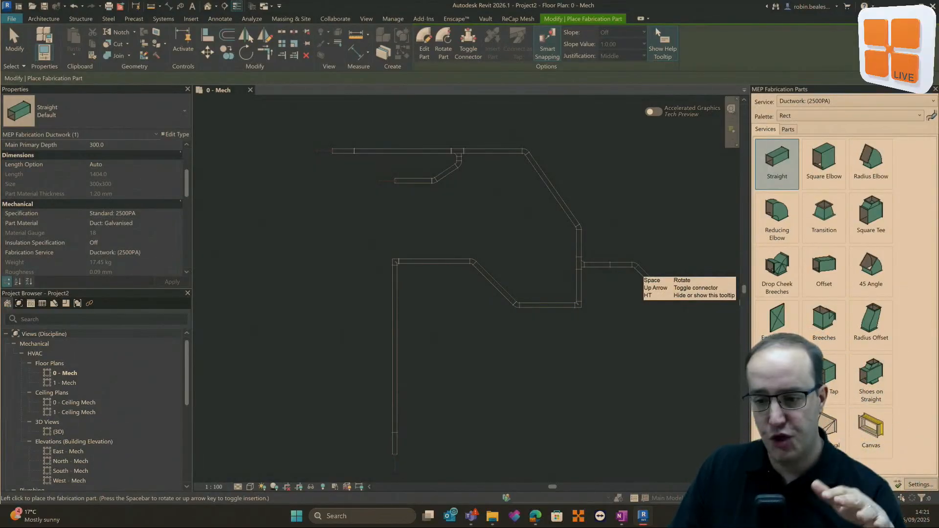
click(779, 328)
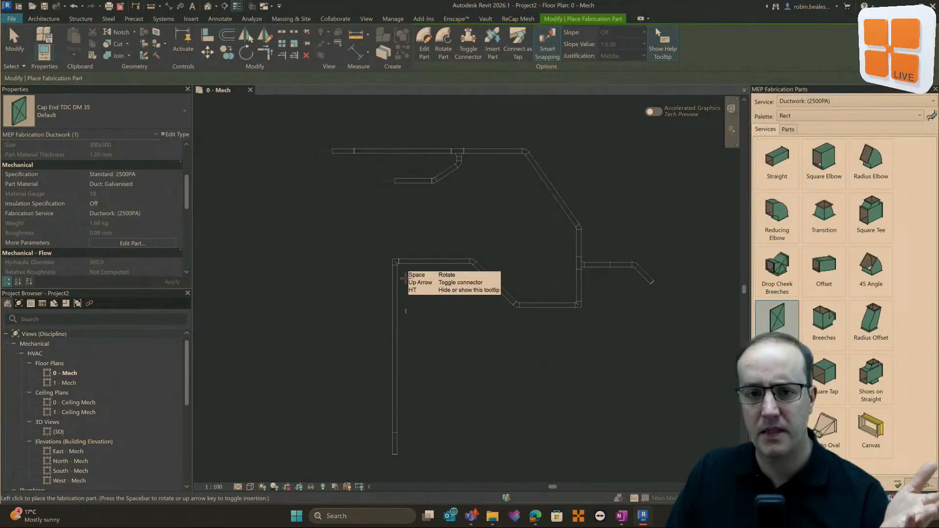
right_click(365, 224)
click(390, 229)
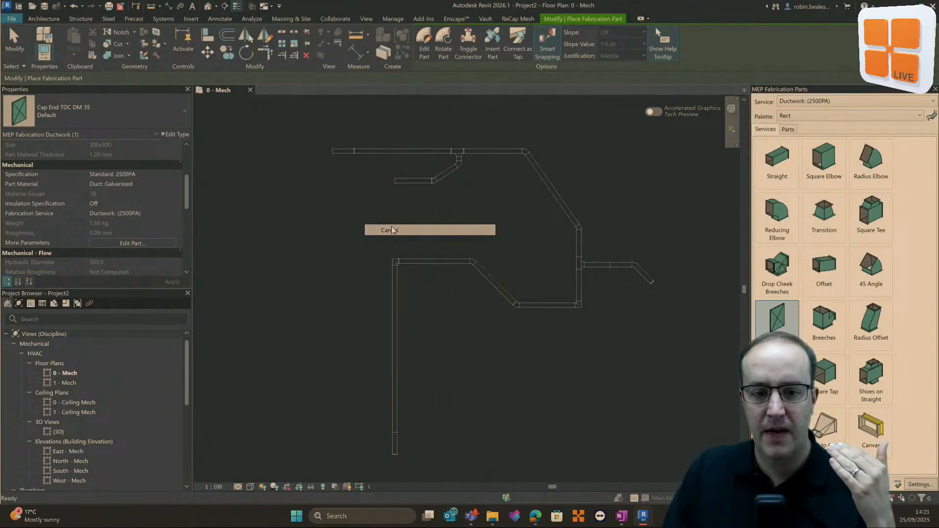
right_click(376, 214)
click(400, 220)
Check the connection and routing commands available at the open ends of the right-hand diagonal branch and the upper-left straight duct.
click(373, 151)
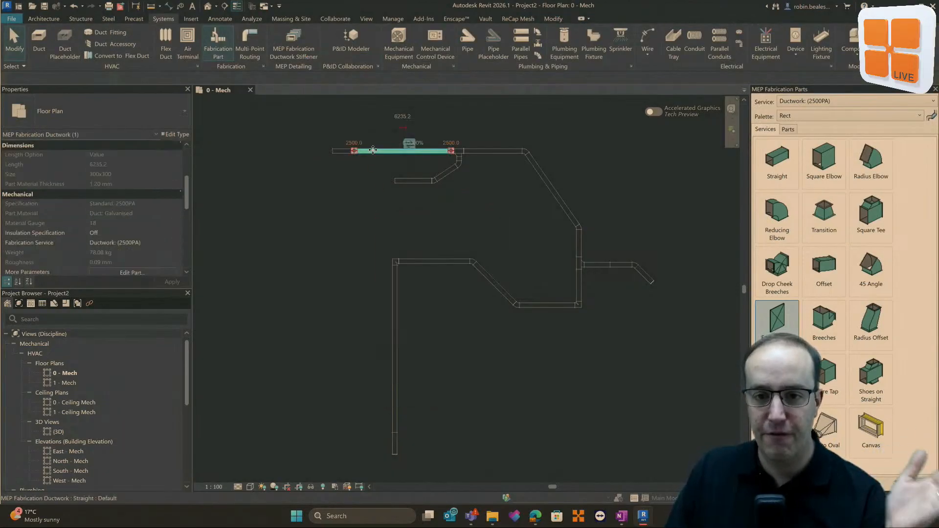
click(454, 212)
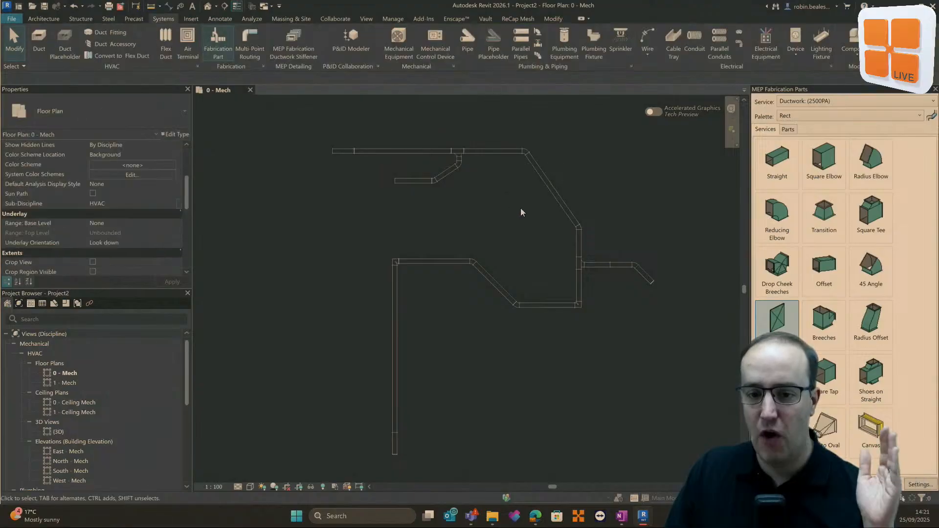
click(643, 275)
right_click(652, 288)
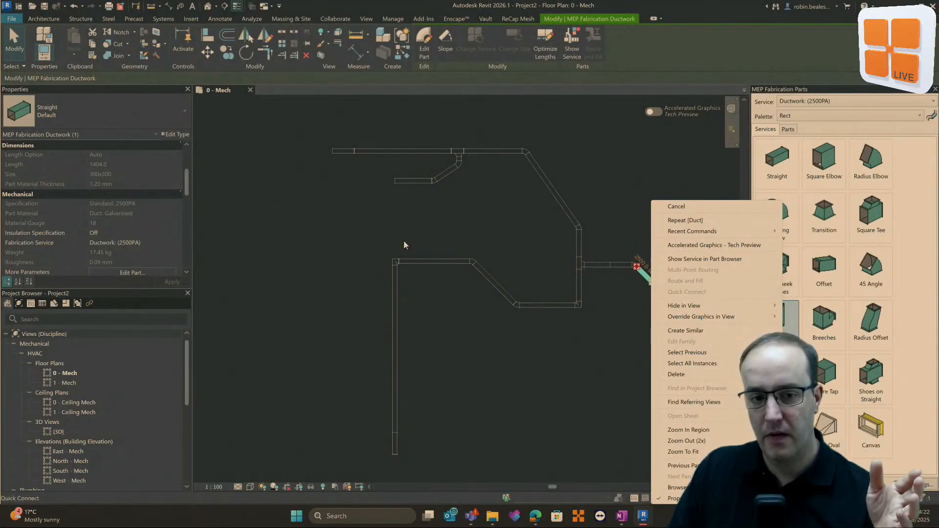
click(342, 157)
click(341, 154)
scroll(332, 146, up, 4)
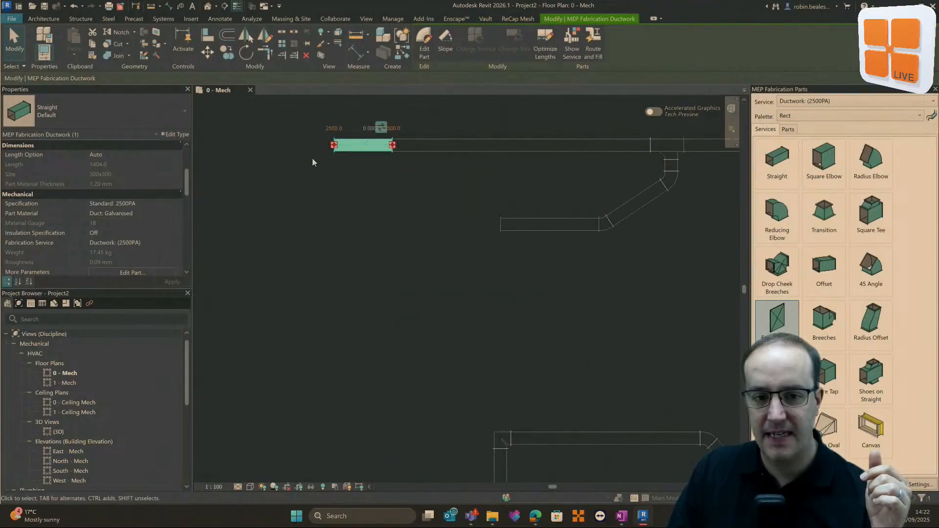
right_click(334, 145)
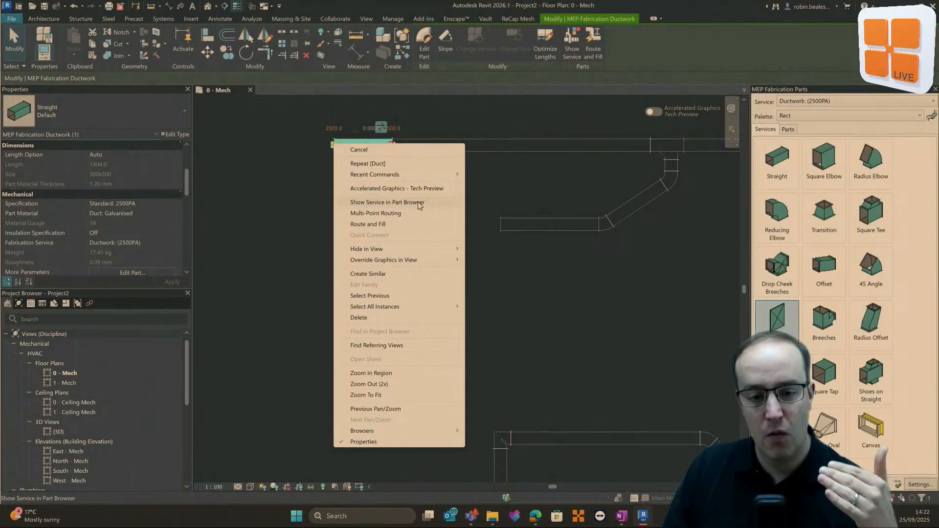
click(524, 265)
click(494, 277)
scroll(488, 279, down, 2)
middle_drag(521, 278, 455, 199)
scroll(456, 199, down, 1)
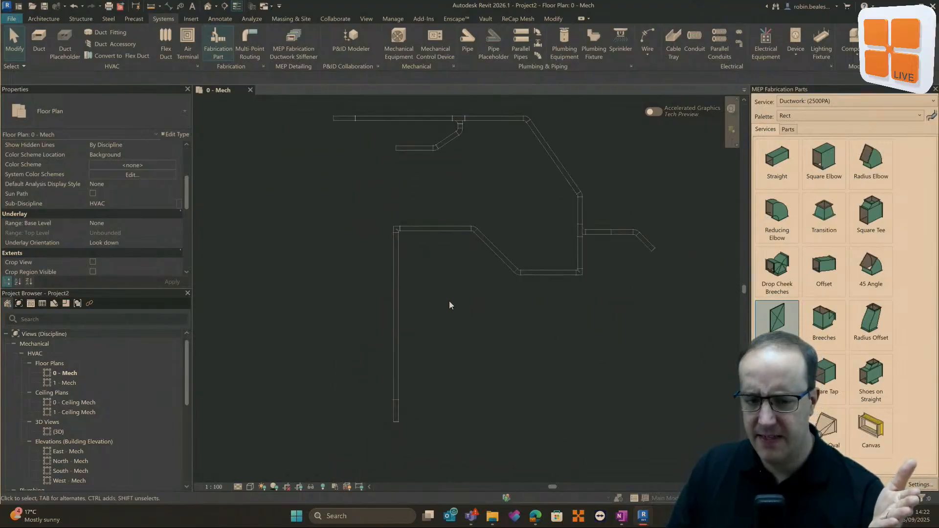
Split the long vertical straight duct into standard fabrication lengths with Optimize Lengths.
scroll(447, 297, up, 1)
middle_drag(458, 302, 491, 303)
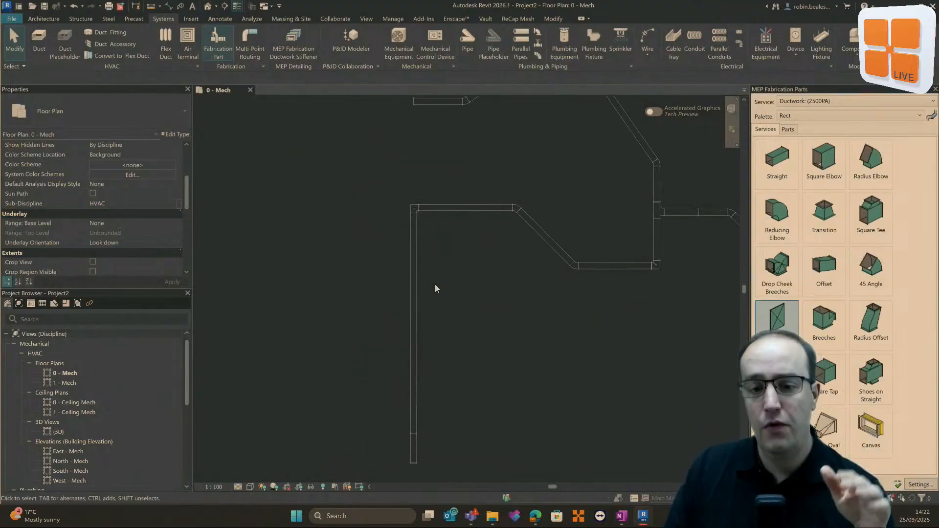
click(415, 257)
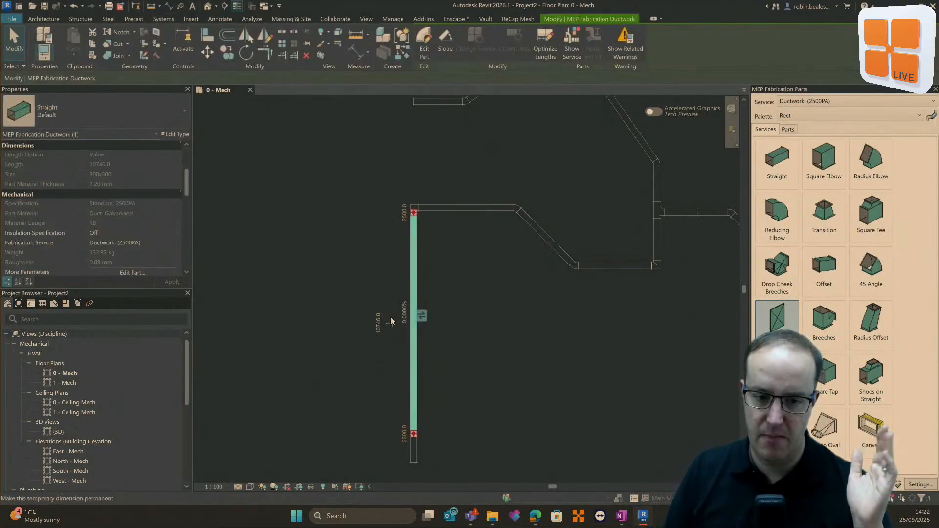
click(490, 276)
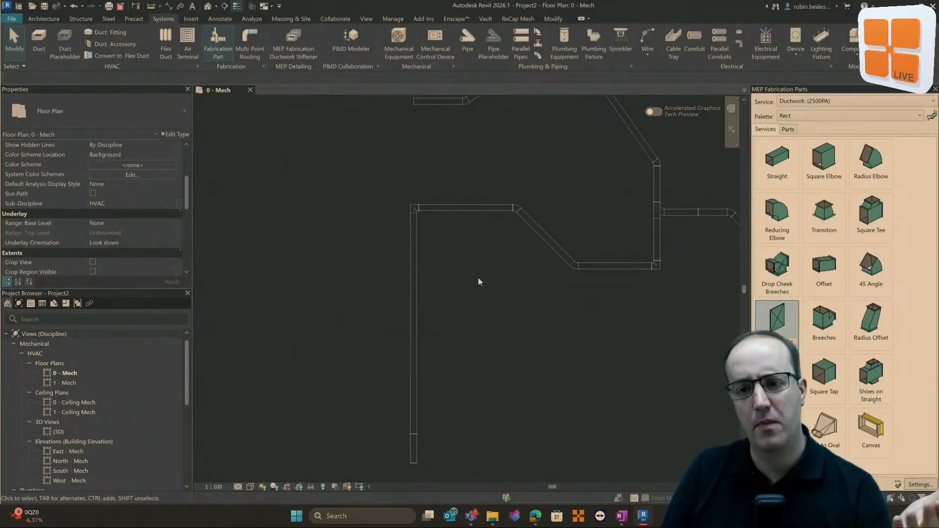
scroll(512, 268, down, 2)
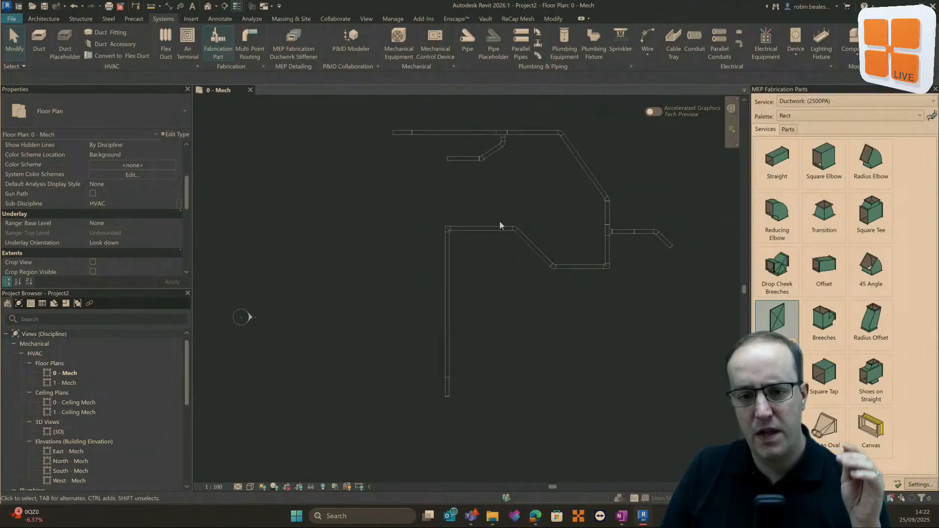
click(450, 262)
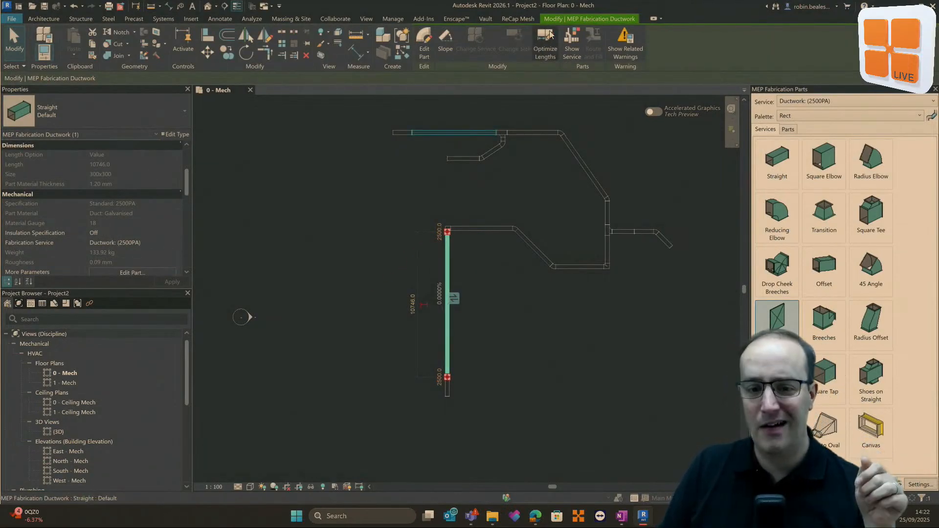
key(Escape)
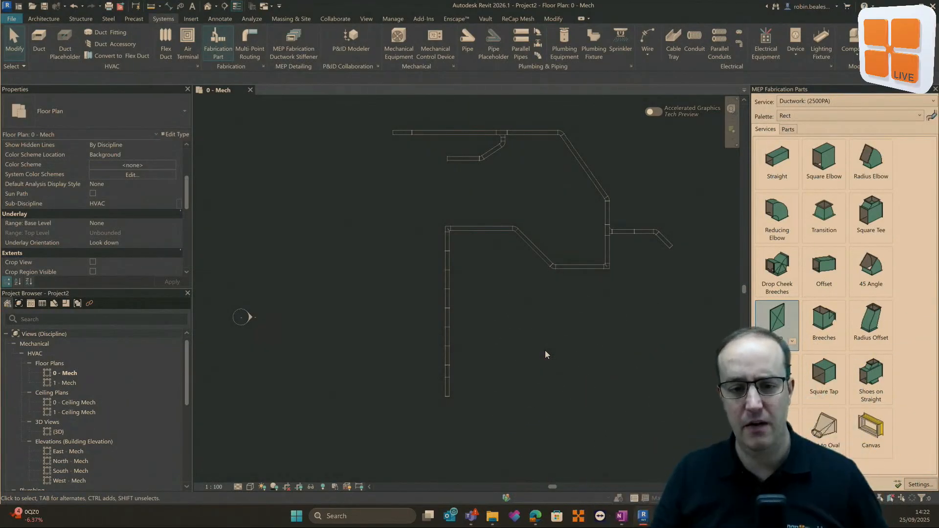
Examine how the long vertical duct run is divided into individual fabrication lengths.
scroll(444, 279, up, 6)
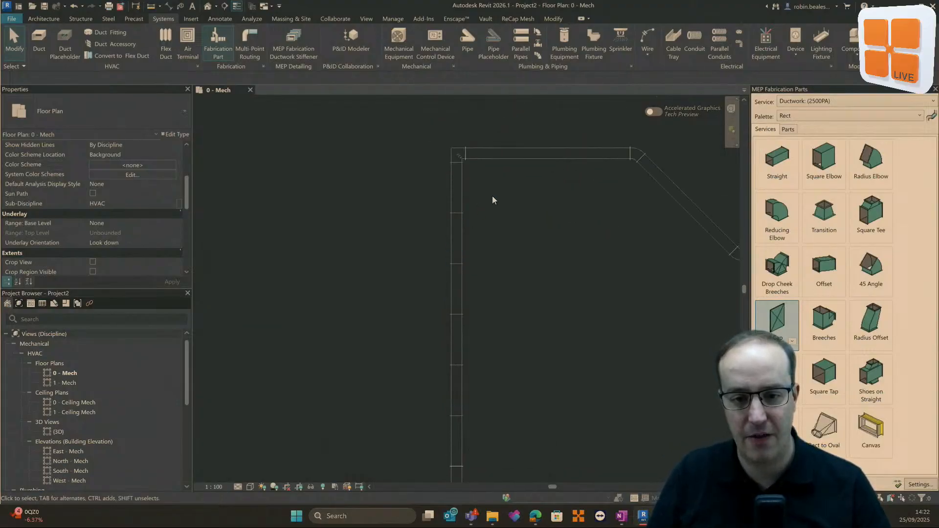
drag(492, 195, 363, 374)
scroll(363, 362, down, 2)
scroll(364, 361, down, 3)
click(444, 360)
middle_drag(413, 428, 403, 350)
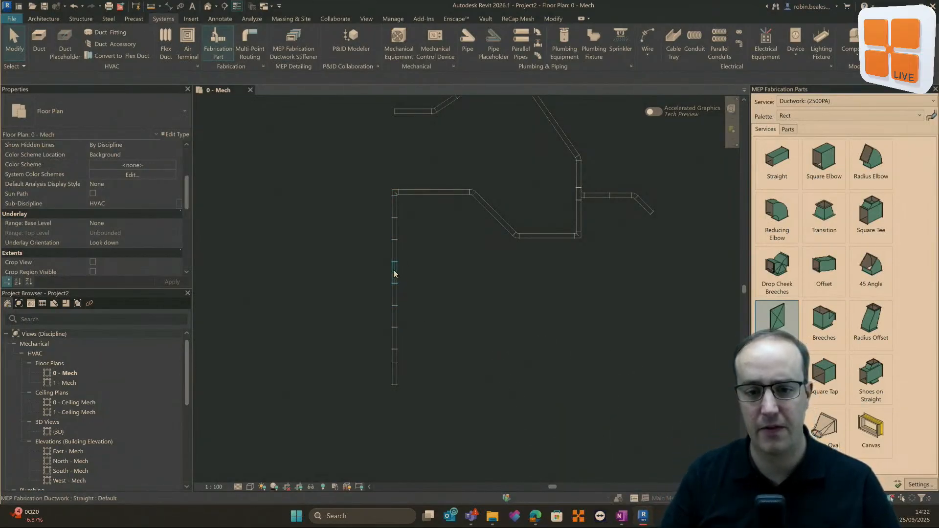
scroll(397, 255, down, 1)
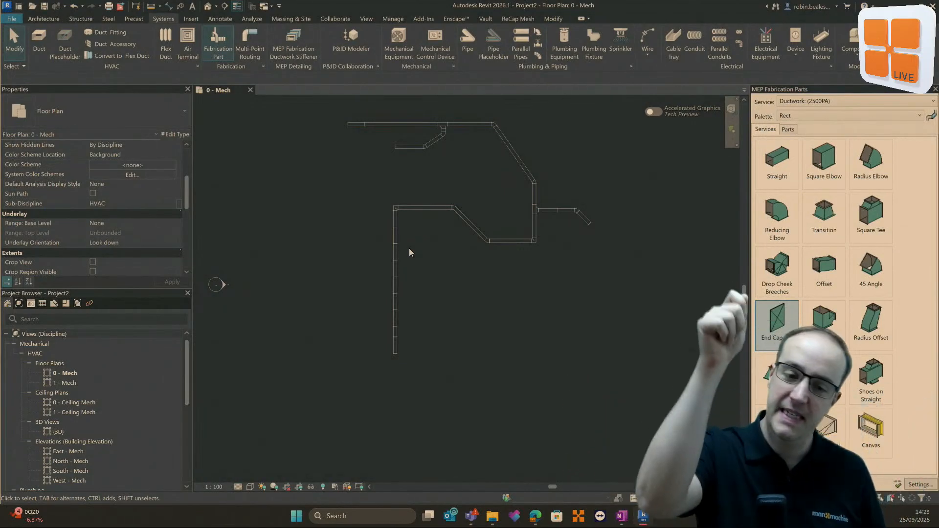
Optimize the lengths of the upper horizontal, upper diagonal, lower horizontal, lower diagonal and middle horizontal straight ducts together.
click(387, 124)
ctrl+click(474, 124)
ctrl+click(513, 149)
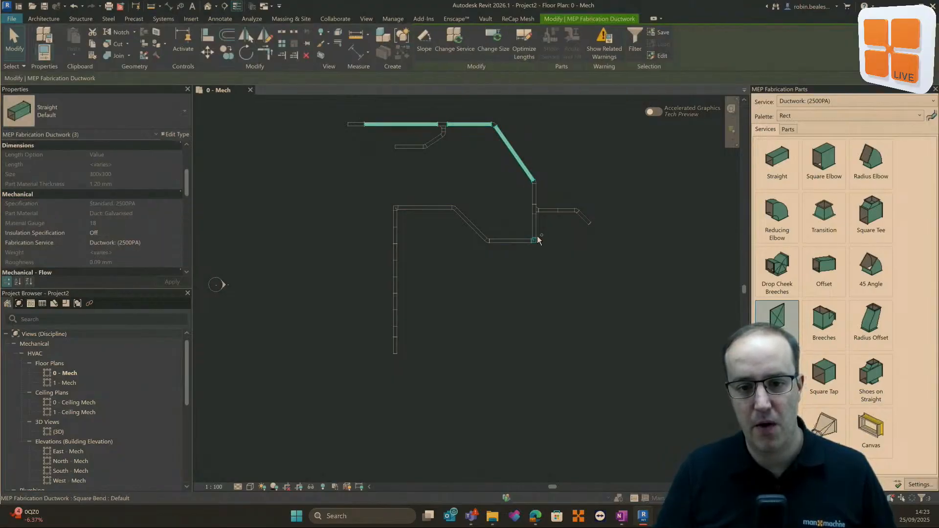
ctrl+click(513, 241)
ctrl+click(479, 228)
ctrl+click(426, 208)
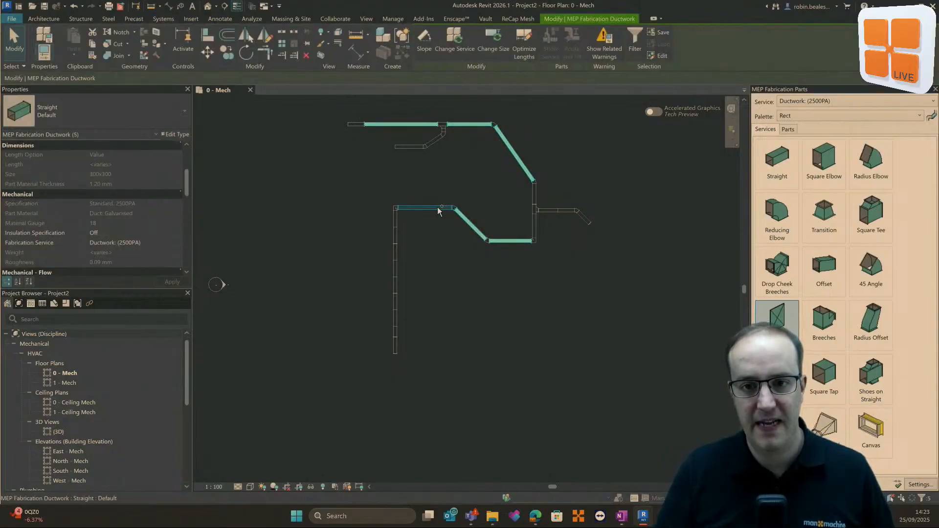
click(522, 48)
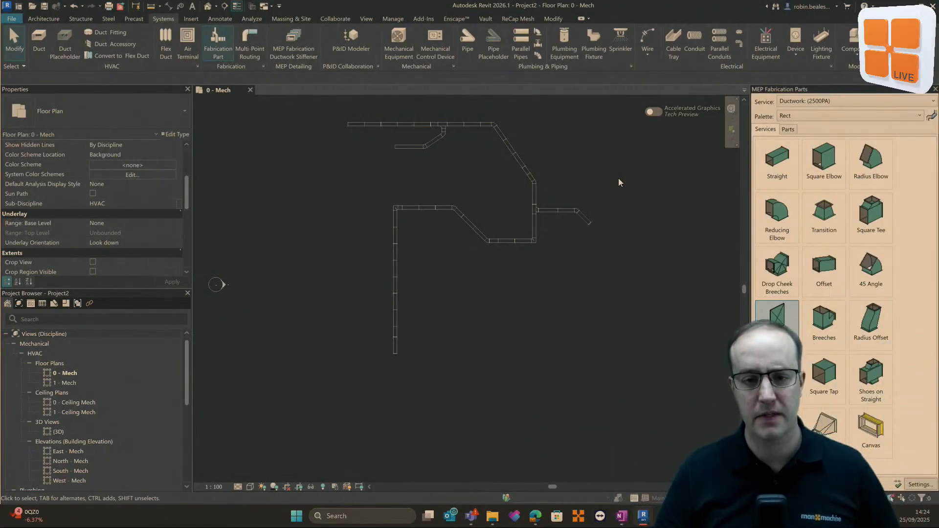
Examine the joints along the optimized upper ducts, especially the short piece beside the straight-with-branch fitting.
scroll(454, 124, up, 5)
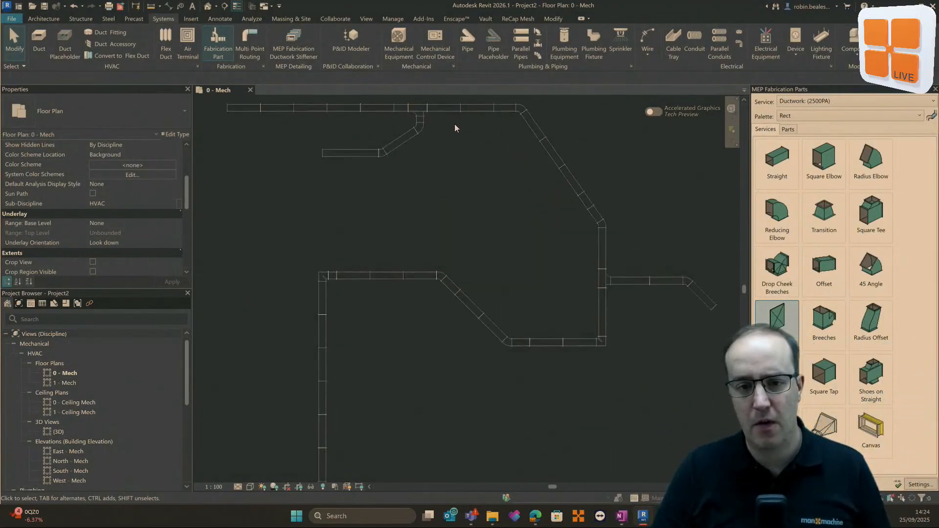
scroll(520, 258, up, 3)
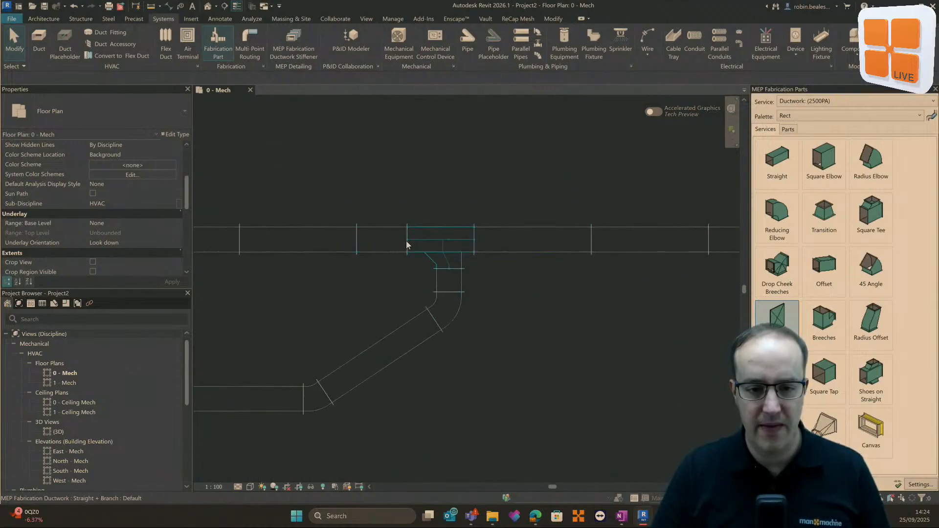
middle_drag(375, 242, 458, 255)
drag(473, 201, 441, 277)
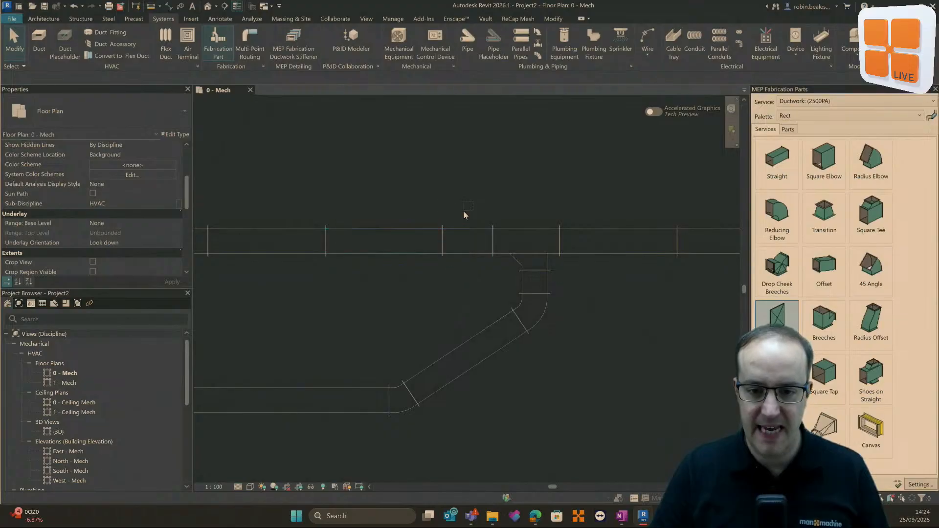
scroll(464, 216, down, 4)
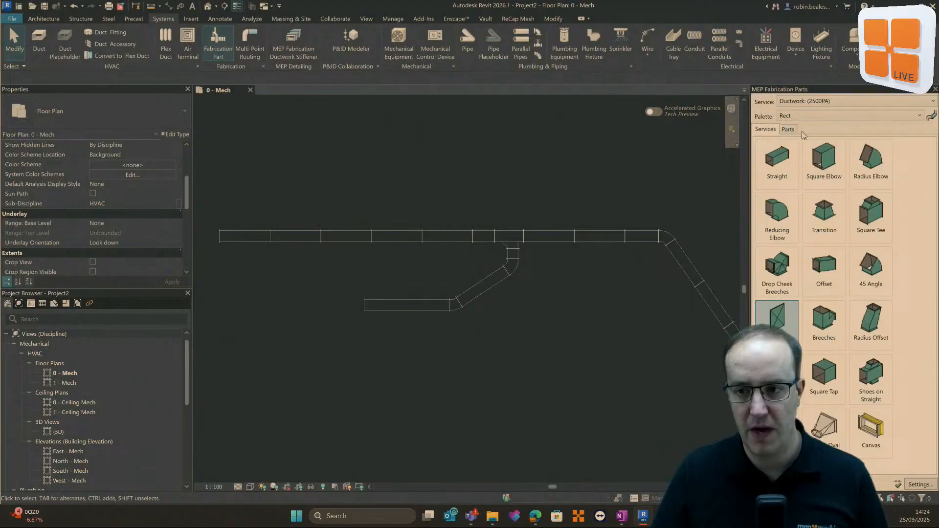
Close and reopen the MEP Fabrication Parts browser and switch the Ductwork: (2500PA) service to the Hangers palette.
click(934, 90)
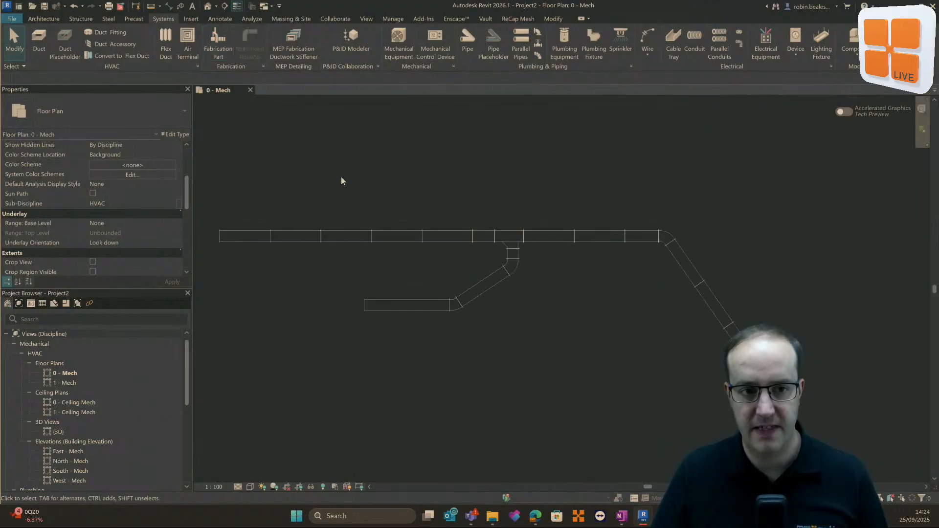
click(221, 39)
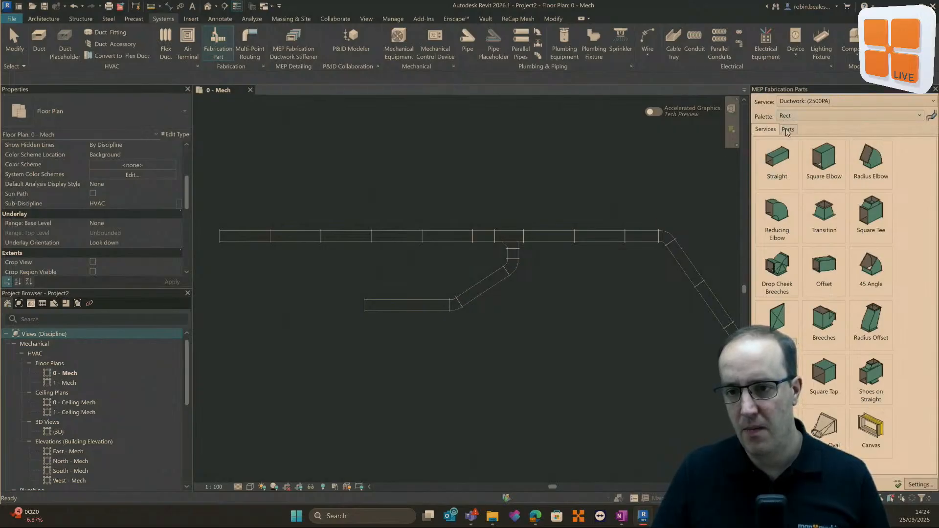
click(798, 117)
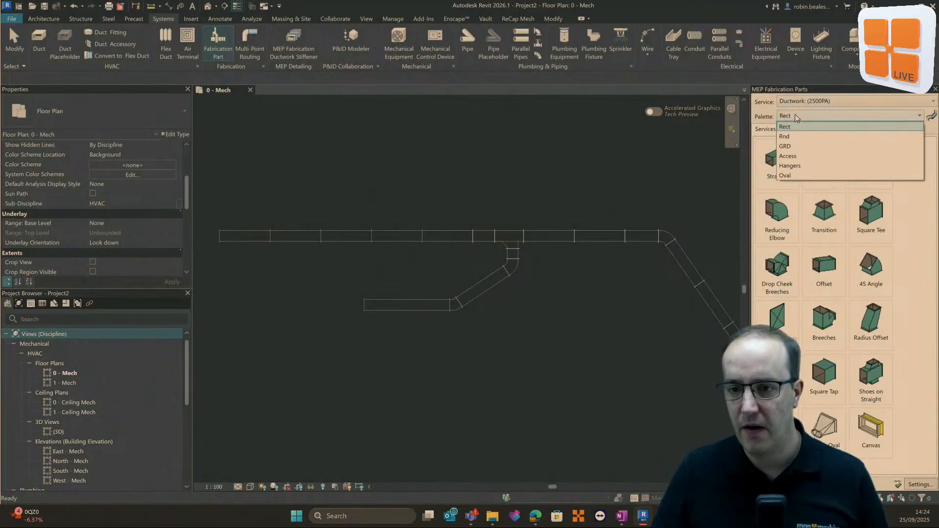
click(788, 118)
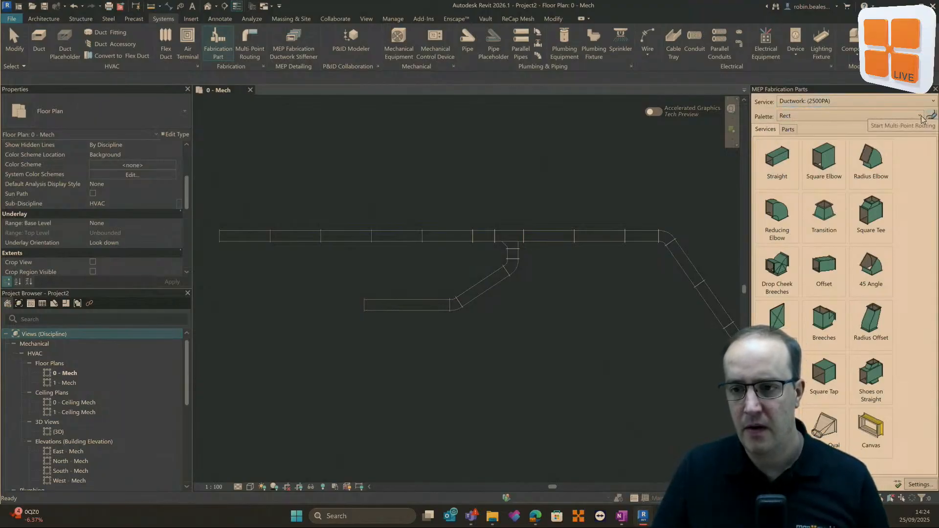
click(809, 120)
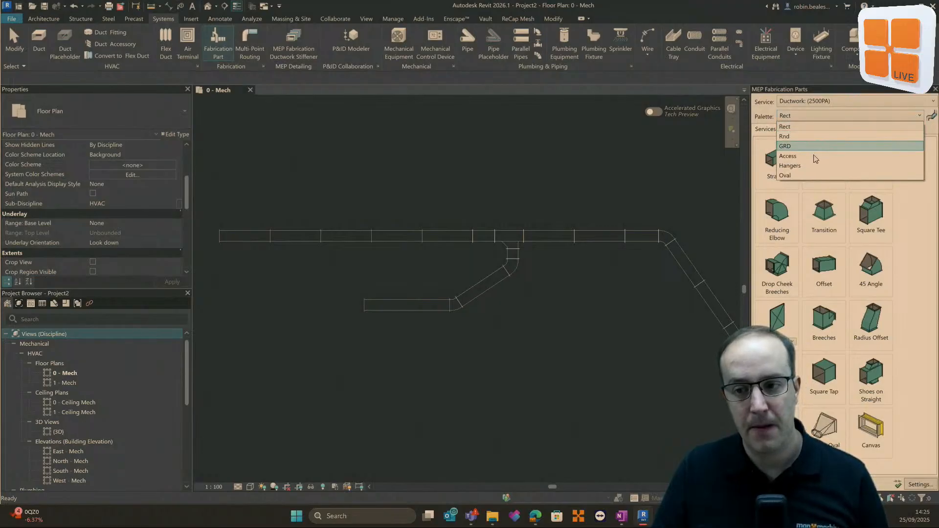
click(797, 166)
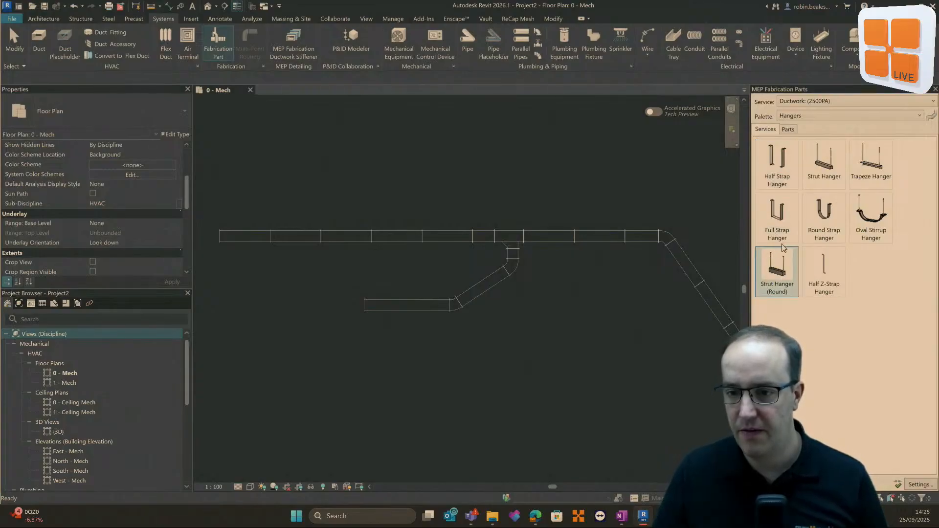
Place Full Strap Hangers on straights of the upper duct left of the branch and on both straights of the side branch.
click(777, 207)
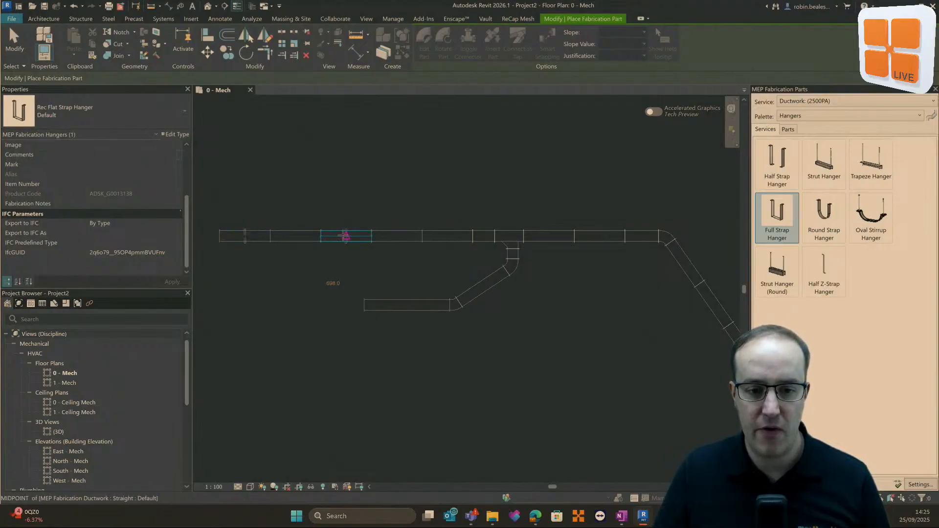
click(346, 236)
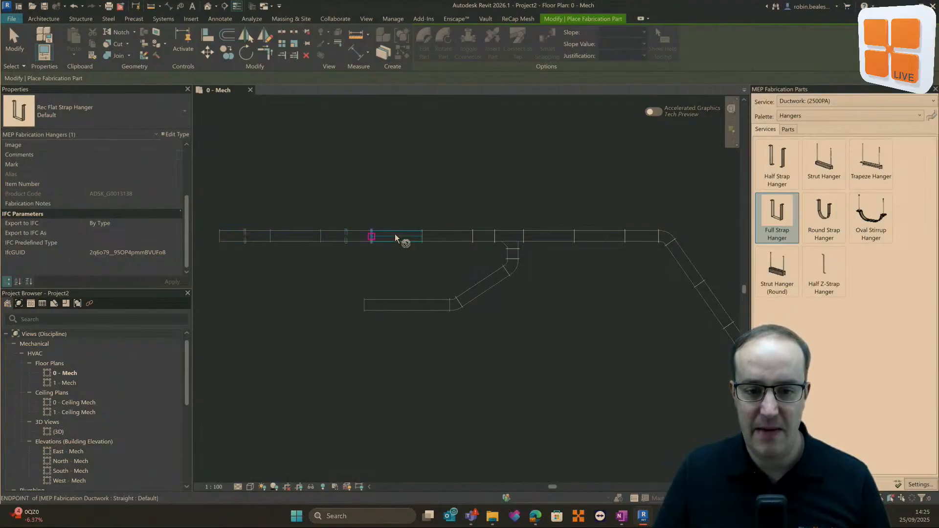
click(476, 255)
click(483, 287)
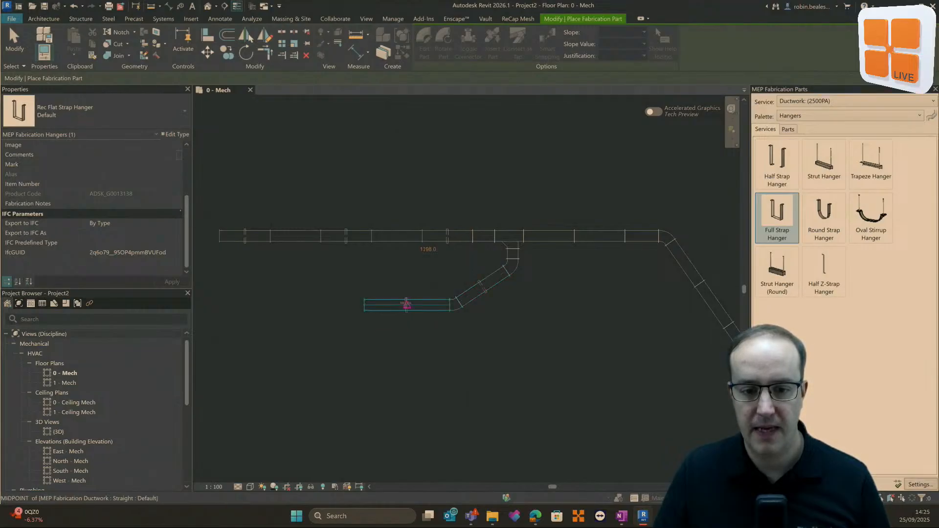
click(406, 304)
Add Full Strap Hangers to the upper duct right of the branch and to the upper diagonal run, and finish placement.
click(552, 236)
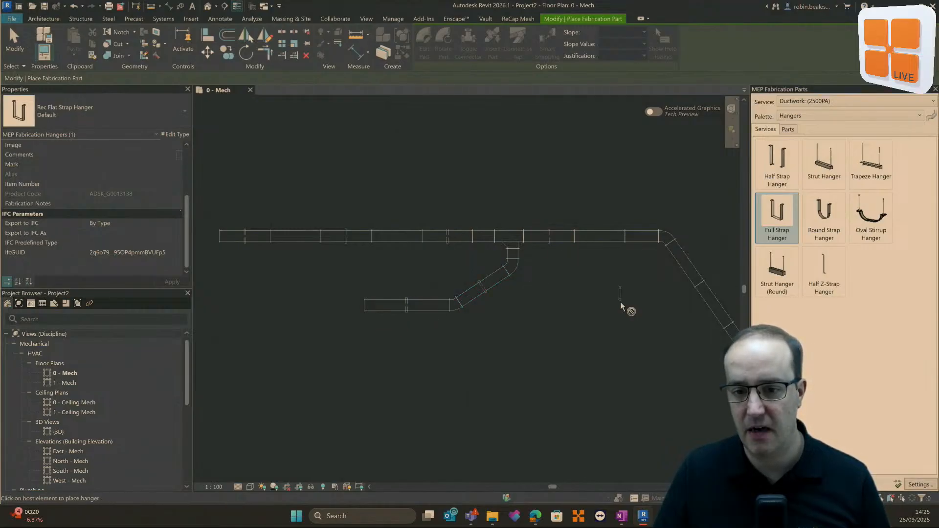
click(642, 236)
middle_drag(662, 302, 530, 266)
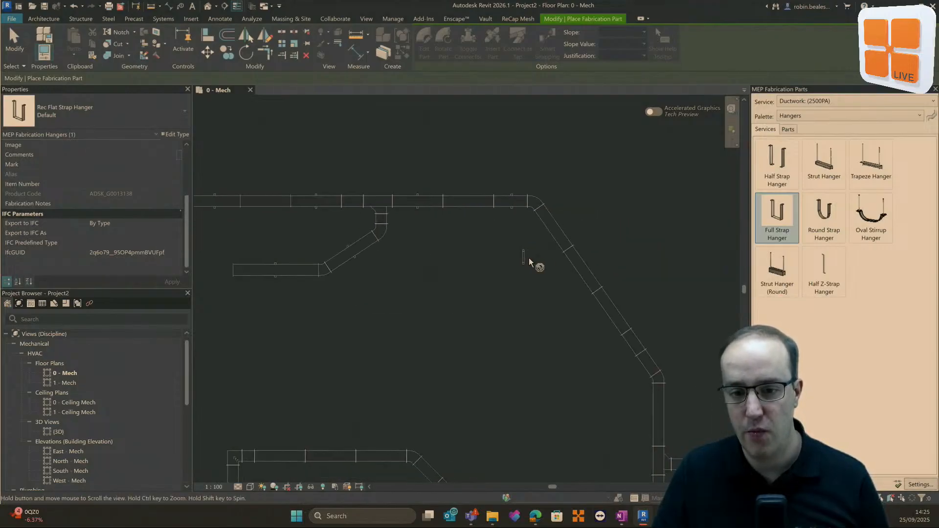
click(585, 268)
right_click(570, 176)
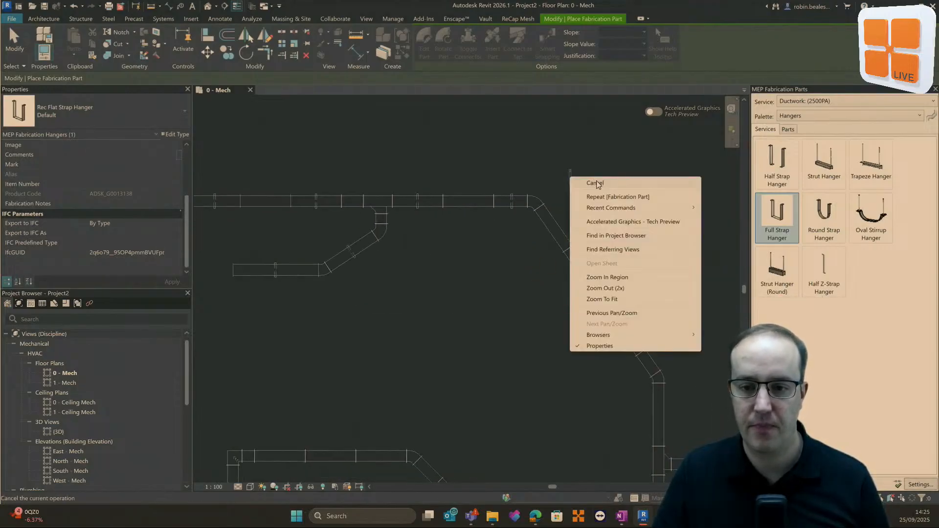
click(582, 181)
right_click(571, 165)
click(583, 171)
Browse the palettes of the Ductwork: (2500PA) fabrication service and display the Access parts.
click(780, 131)
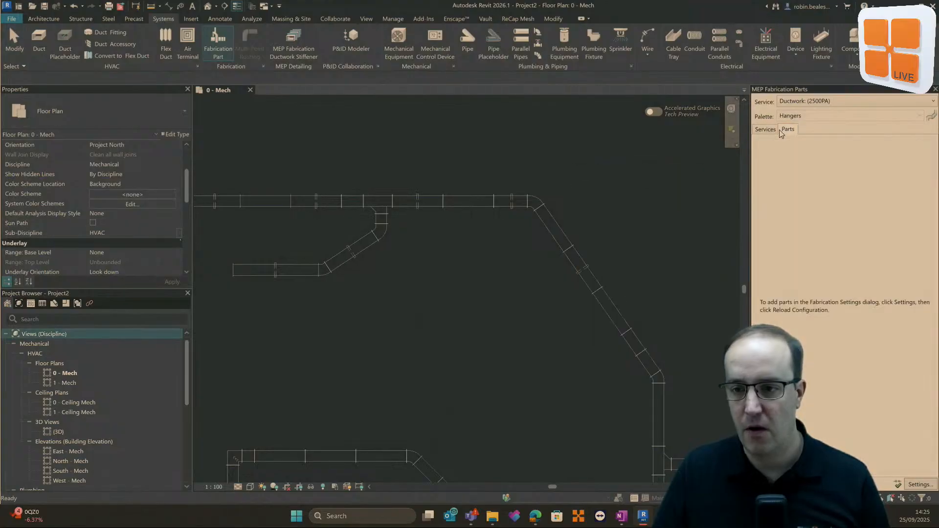
click(768, 131)
click(804, 117)
click(806, 176)
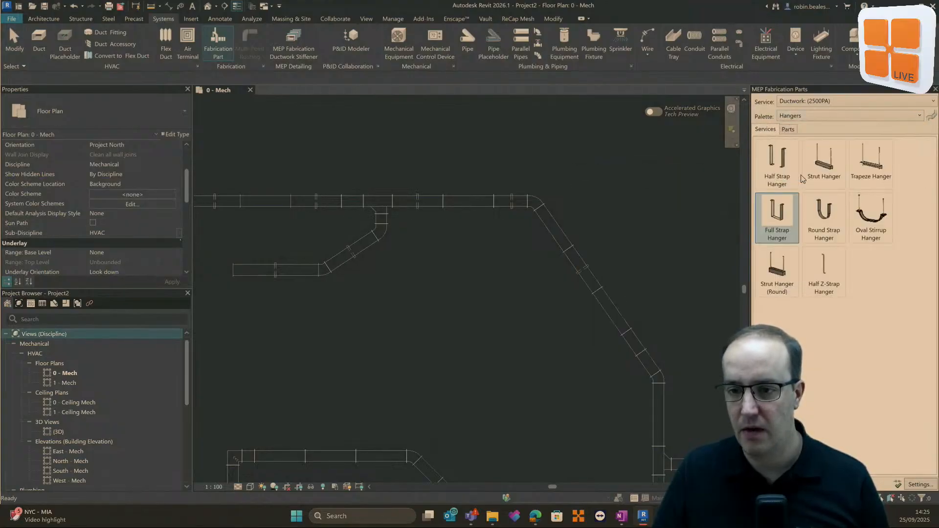
click(803, 116)
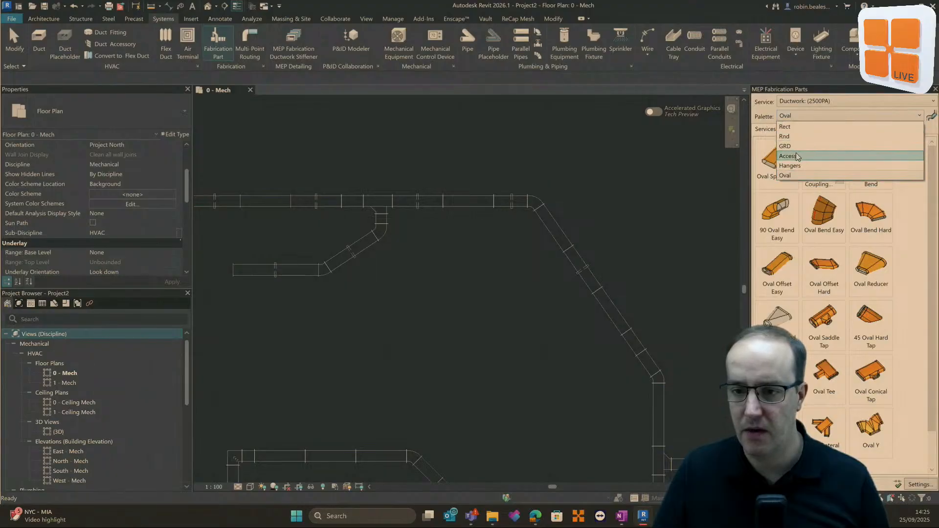
click(796, 152)
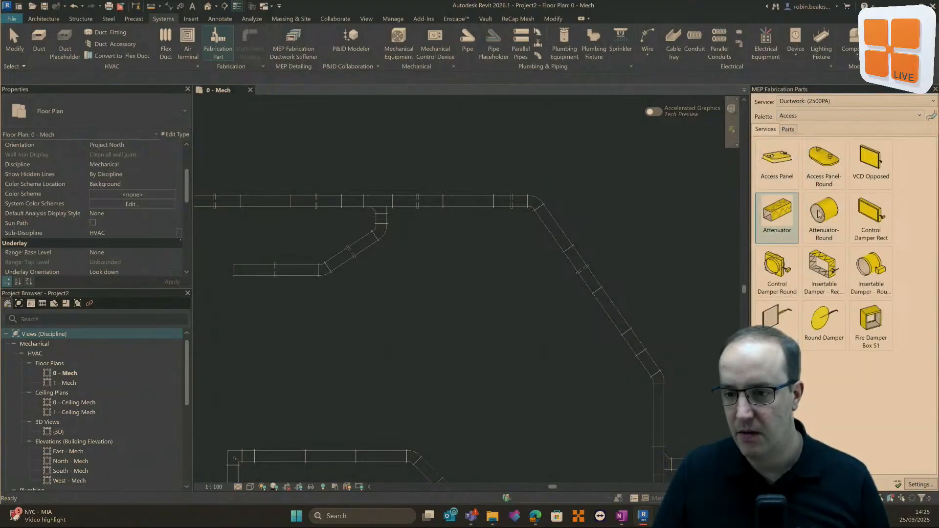
Insert a Control Damper Rect midway along the second straight from the upper duct's left end and finish placement.
middle_drag(440, 243, 525, 240)
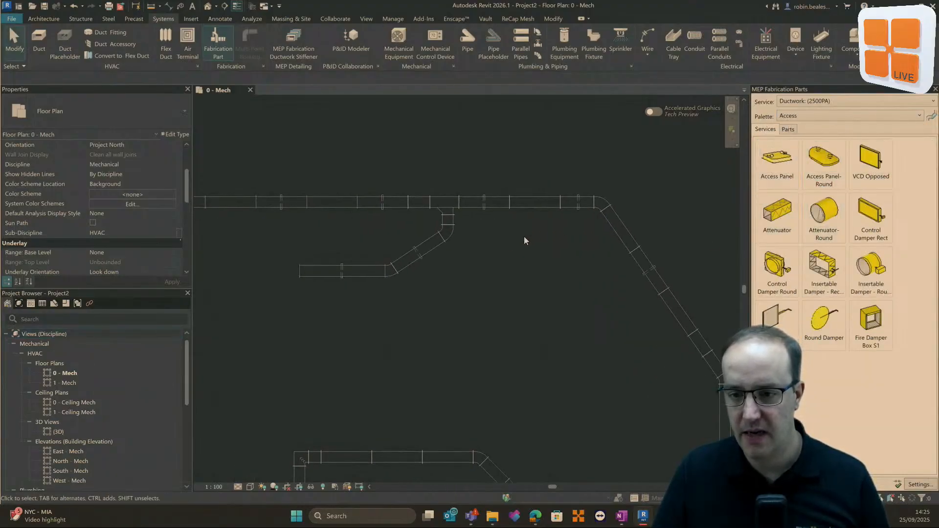
scroll(448, 249, up, 5)
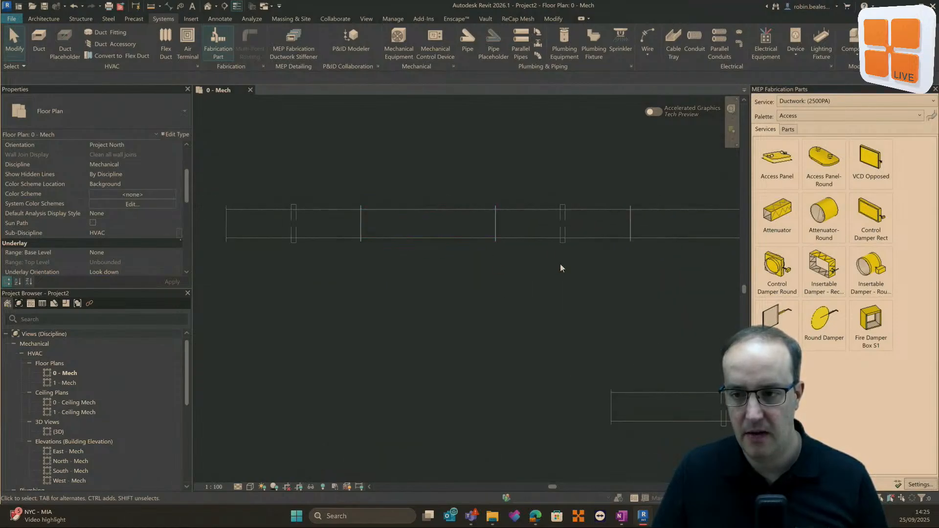
click(870, 211)
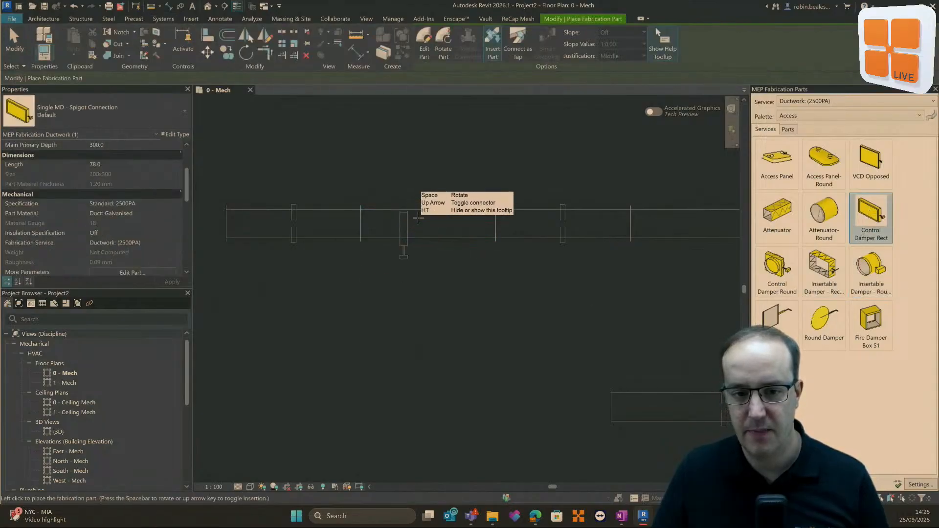
click(427, 218)
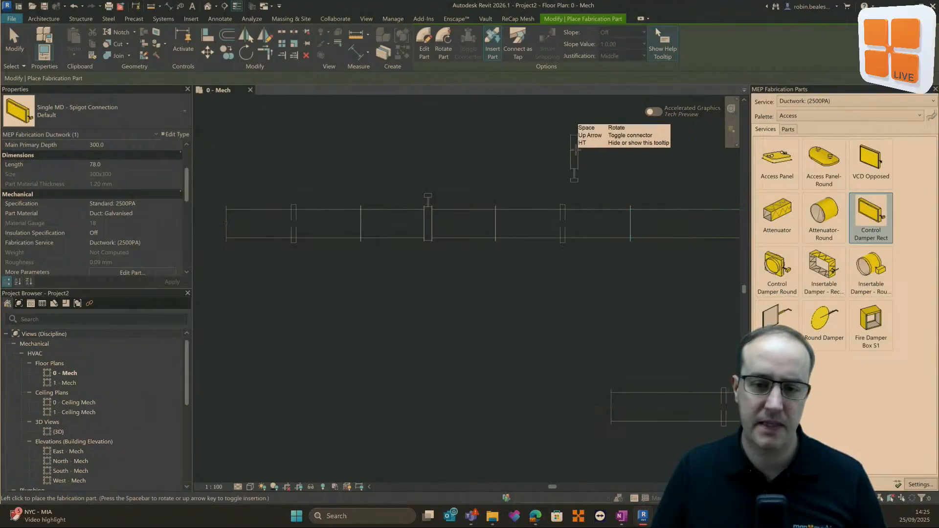
right_click(575, 148)
click(591, 156)
right_click(582, 154)
click(601, 160)
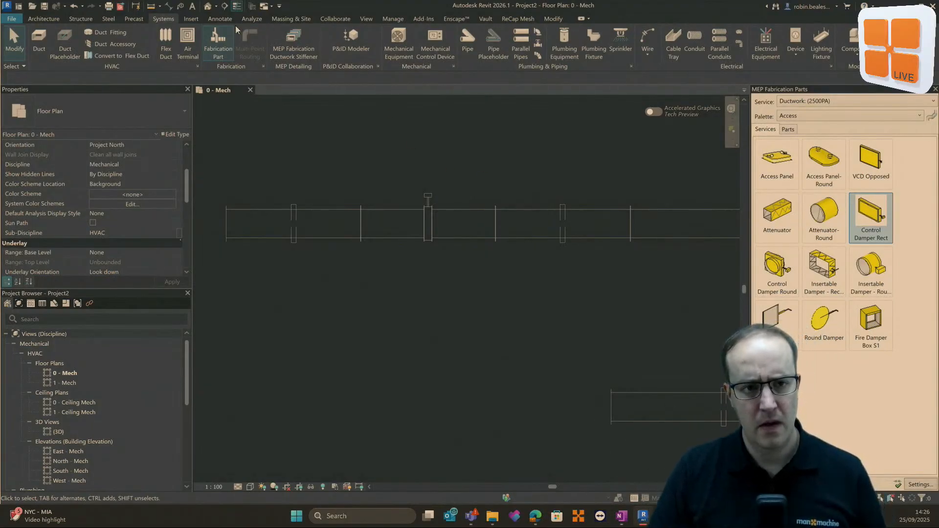
Open the default 3D view, zoom in on the ductwork and display it with a shaded visual style.
click(206, 7)
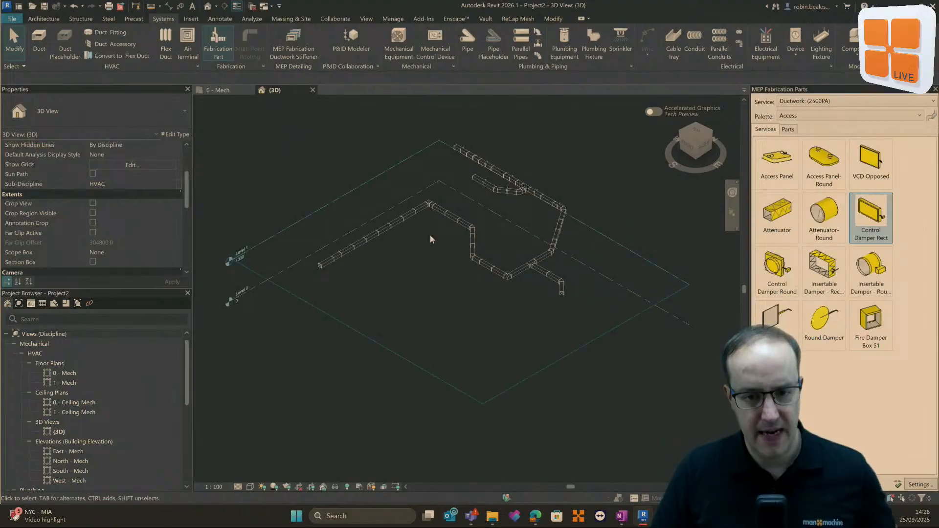
scroll(416, 264, up, 4)
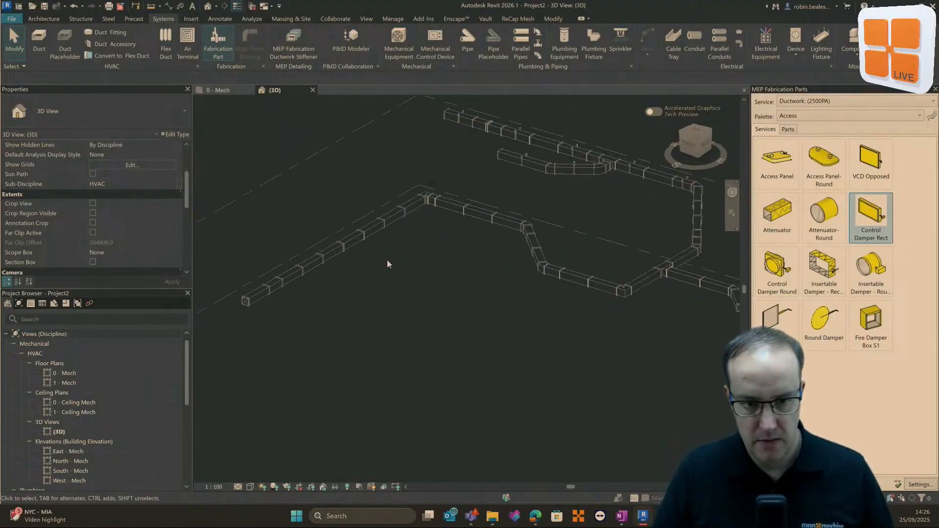
scroll(386, 264, up, 3)
middle_drag(448, 296, 45, 452)
scroll(536, 392, up, 3)
middle_drag(440, 363, 151, 233)
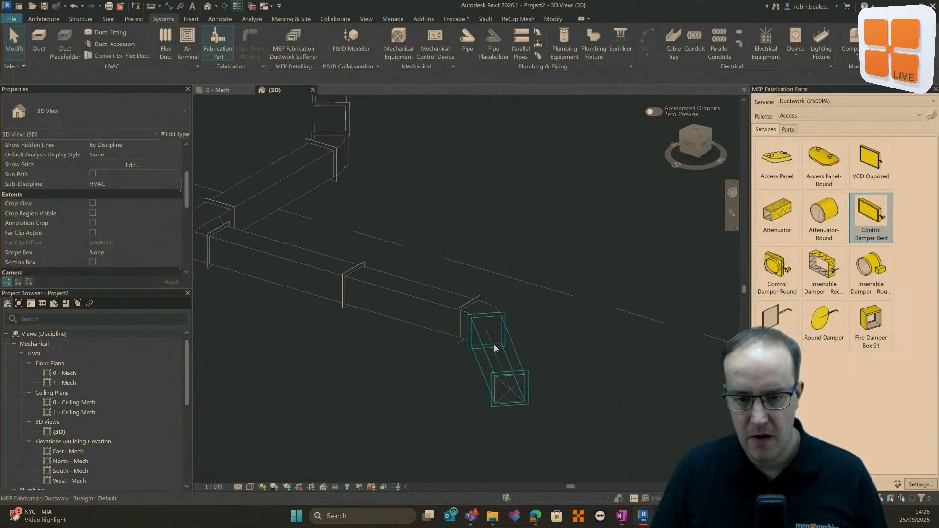
scroll(494, 345, up, 2)
scroll(392, 347, down, 2)
middle_drag(468, 323, 674, 323)
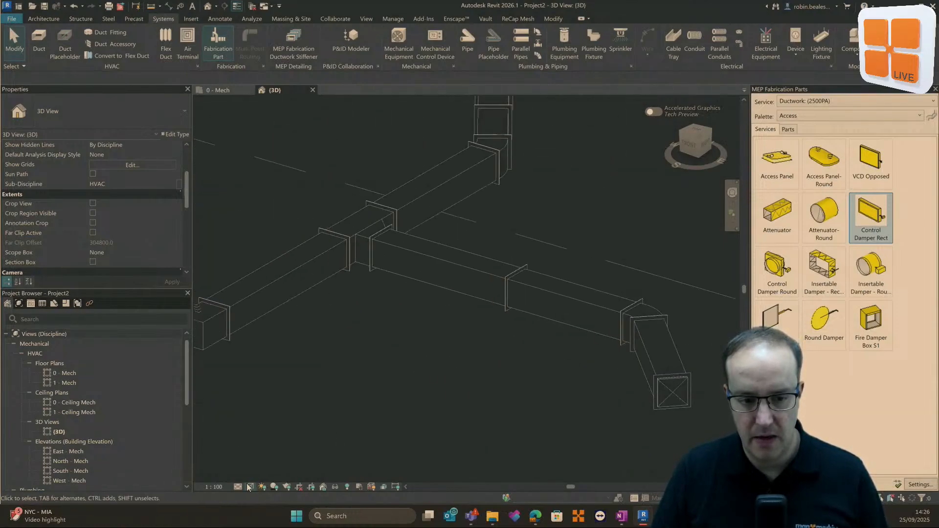
click(249, 487)
click(274, 450)
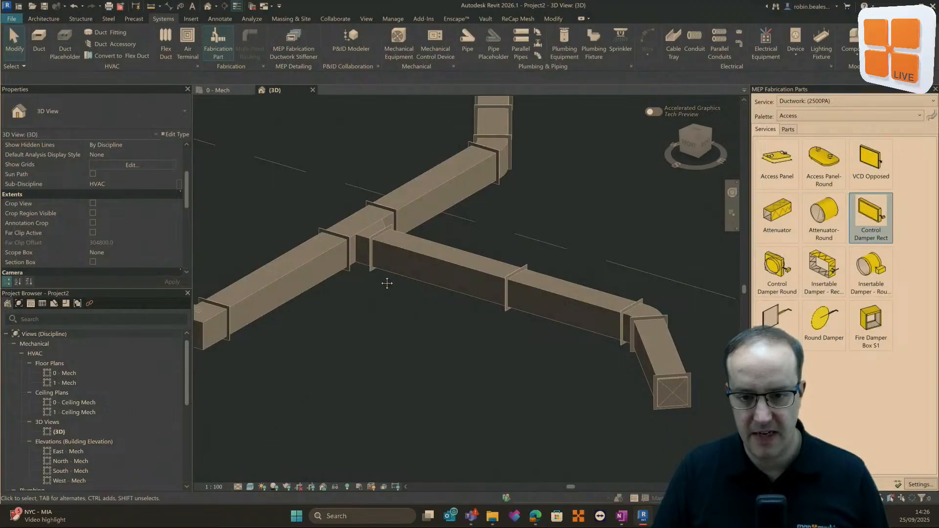
Examine the strap hangers, joints and inserted control damper along the shaded duct runs, then restore the home 3D orientation.
middle_drag(387, 283, 381, 392)
middle_drag(471, 237, 568, 358)
middle_drag(361, 236, 578, 277)
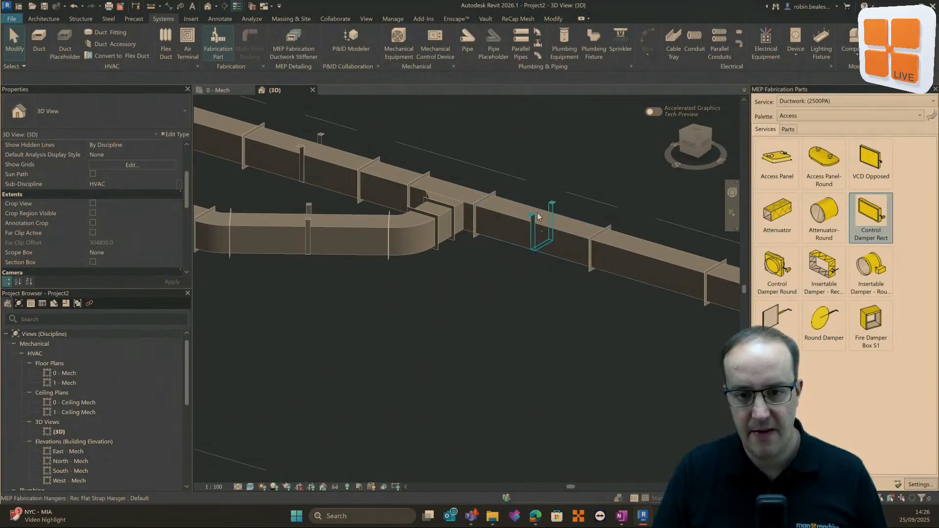
scroll(537, 215, up, 2)
scroll(519, 221, down, 2)
middle_drag(251, 213, 4, 210)
scroll(29, 213, down, 4)
scroll(365, 291, down, 3)
middle_drag(318, 379, 700, 352)
middle_drag(419, 312, 474, 440)
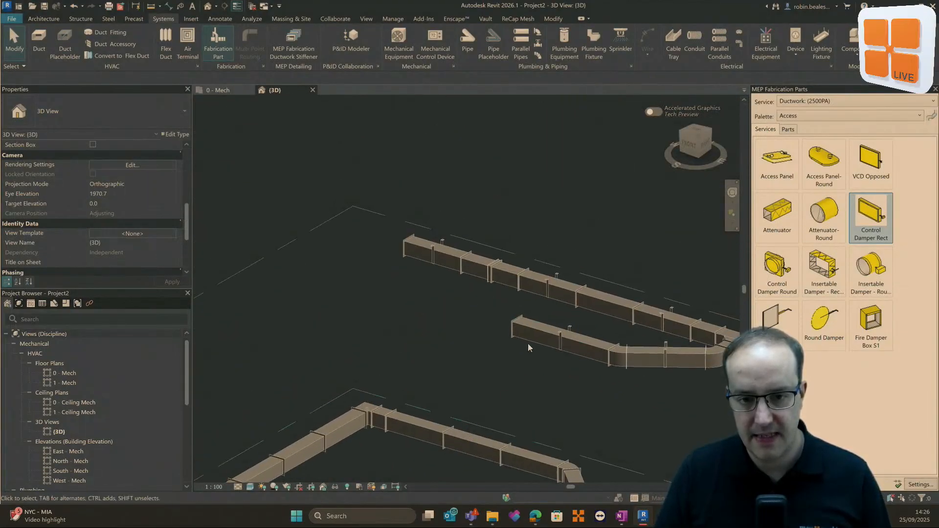
middle_drag(564, 318, 416, 310)
scroll(570, 326, down, 2)
middle_drag(533, 342, 334, 285)
scroll(601, 405, up, 5)
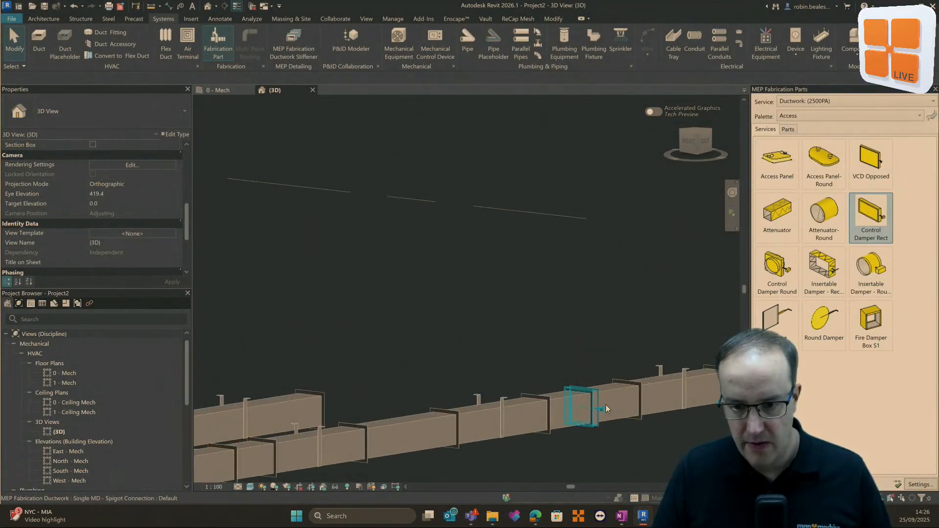
shift+middle_drag(597, 422, 586, 319)
scroll(379, 389, down, 5)
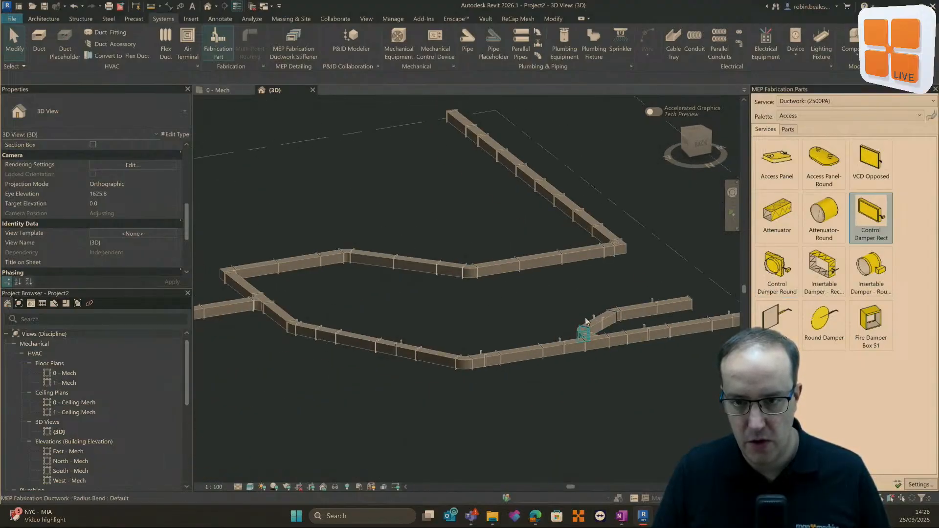
click(668, 116)
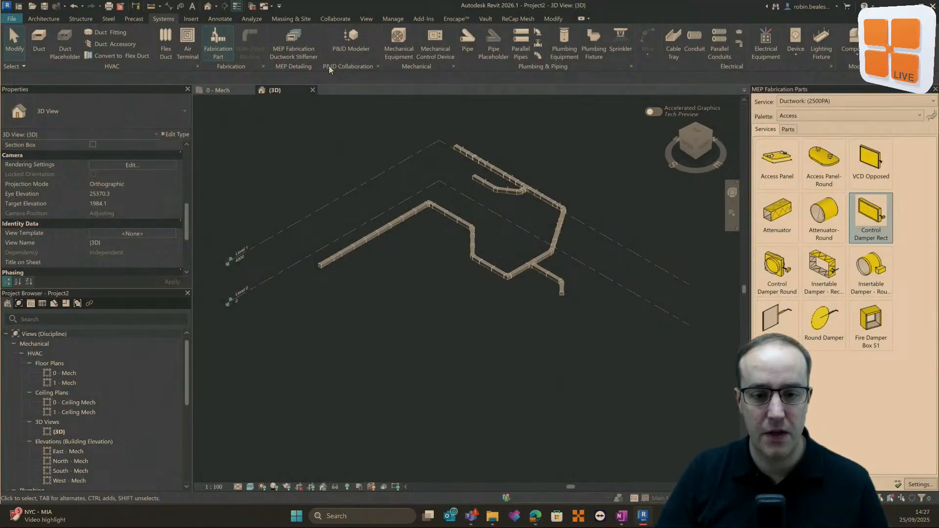
In the 0 - Mech floor plan, place two 600 x 600 Face 300 x 300 Connection Supply Diffusers side by side in empty space right of the ductwork.
click(211, 90)
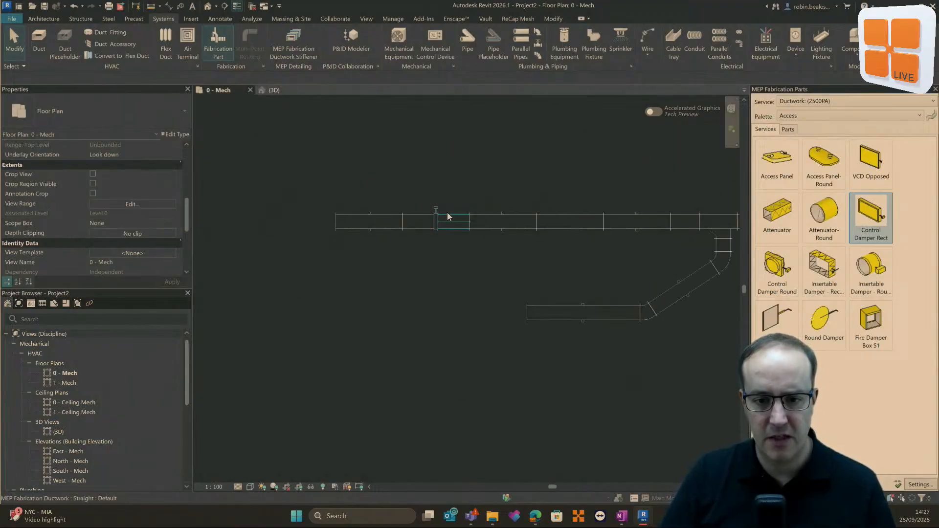
scroll(467, 205, down, 1)
middle_drag(621, 234, 430, 281)
scroll(475, 267, up, 5)
middle_drag(538, 261, 452, 259)
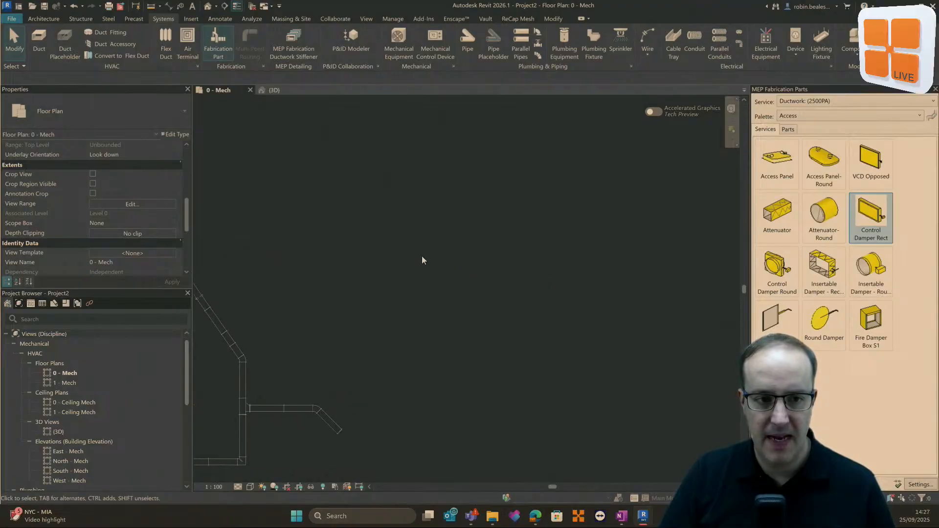
middle_drag(385, 277, 420, 251)
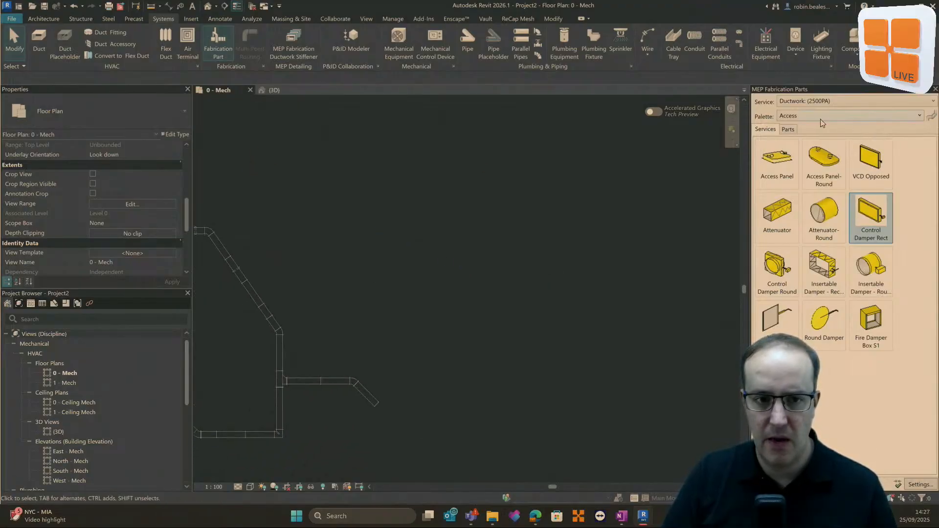
click(190, 43)
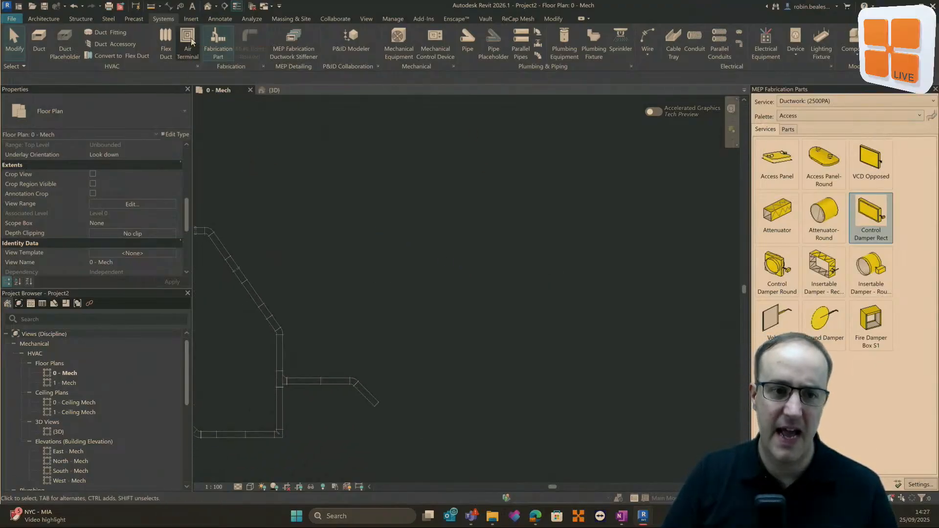
scroll(478, 196, up, 2)
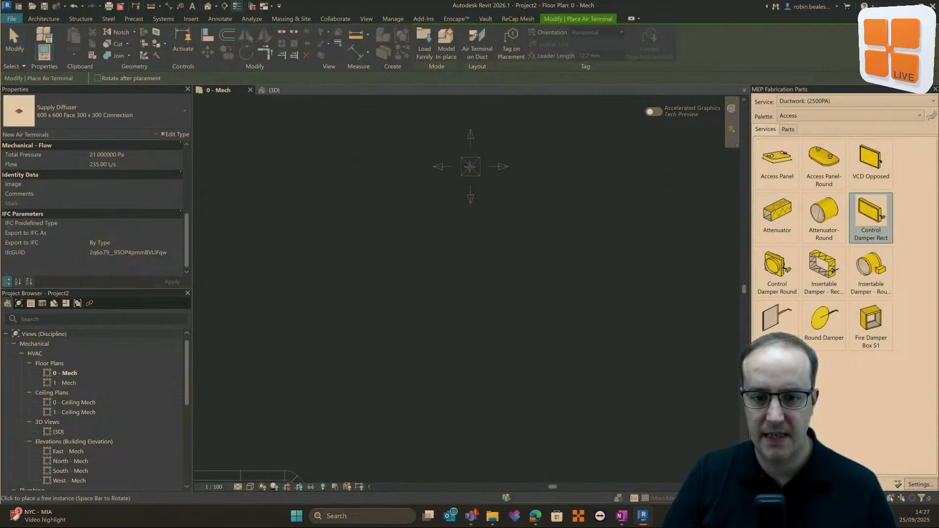
click(470, 167)
scroll(525, 208, down, 2)
middle_drag(618, 182, 476, 200)
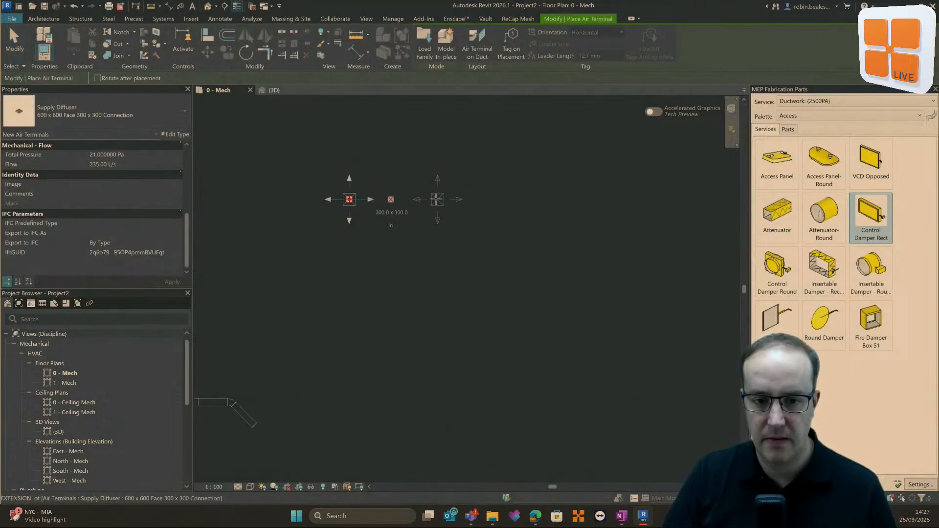
click(432, 199)
middle_drag(317, 248, 365, 246)
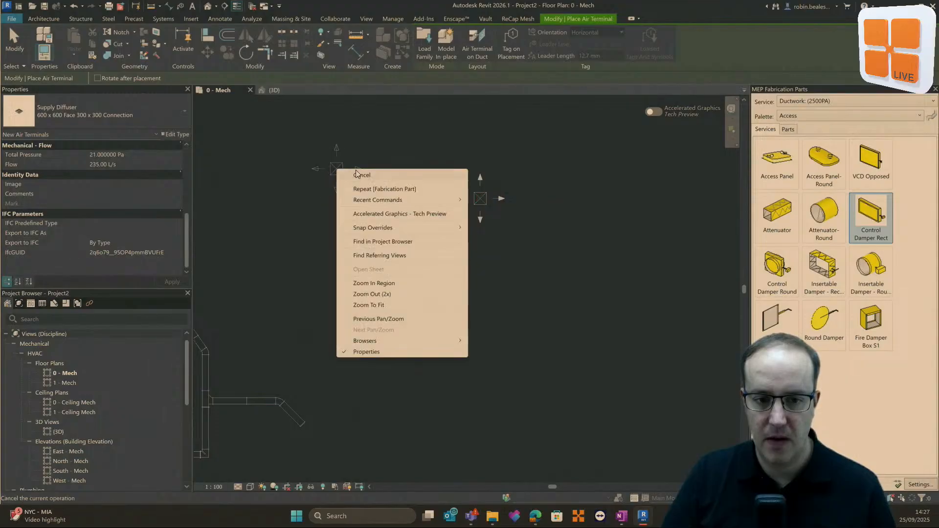
click(359, 179)
Examine the constraints, mechanical and flow properties of the two supply diffusers, especially the left one.
drag(337, 157, 547, 245)
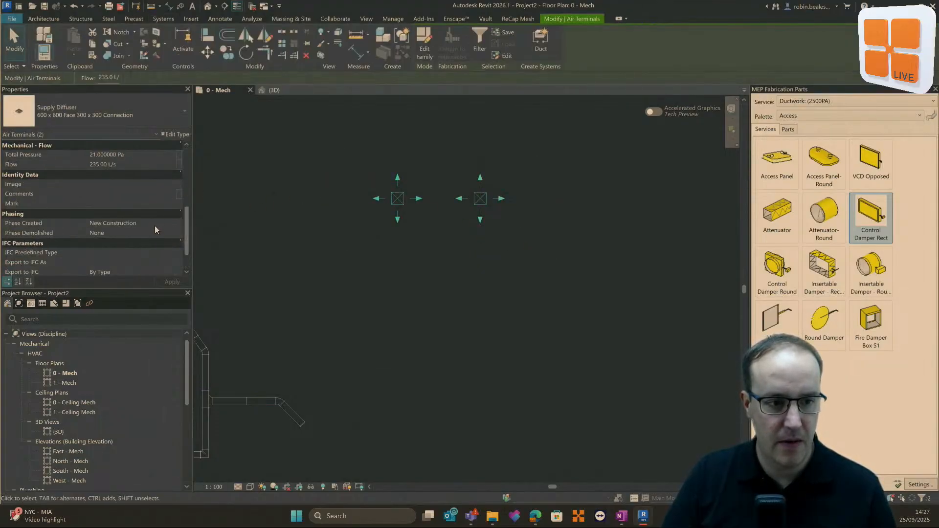
scroll(155, 225, down, 1)
click(398, 198)
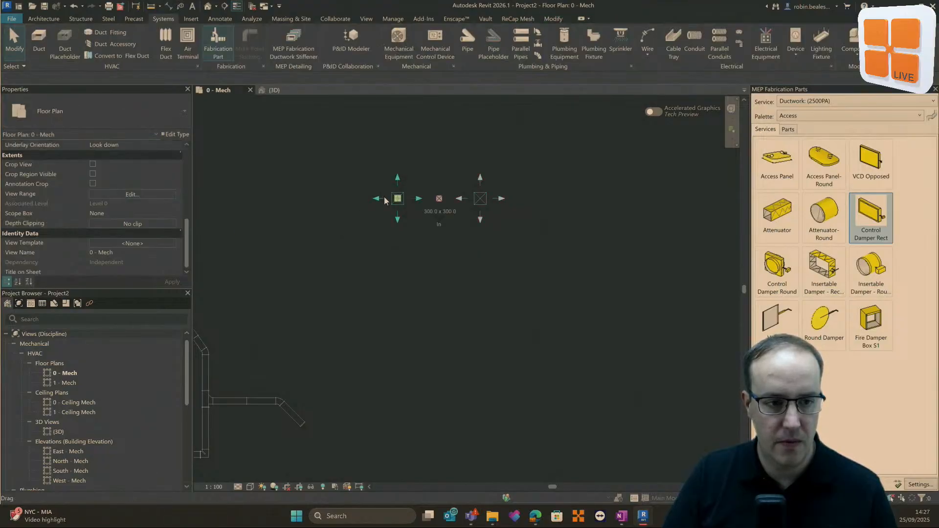
scroll(124, 197, up, 3)
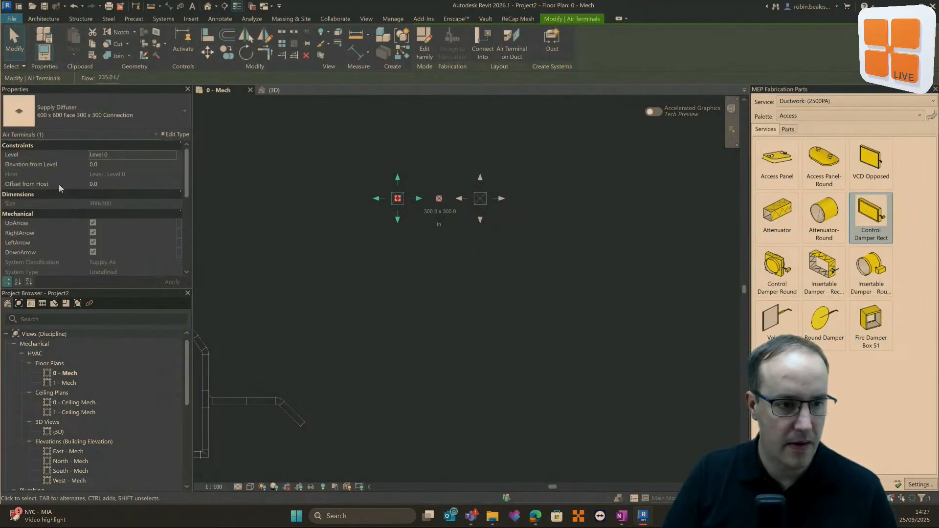
mouse_move(186, 187)
mouse_down()
mouse_move(185, 220)
mouse_move(186, 204)
mouse_up()
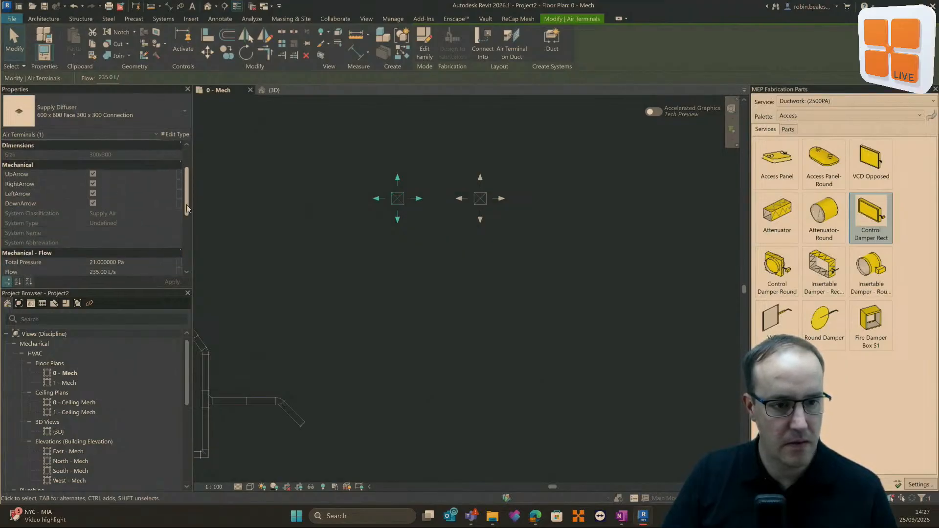
Move the right supply diffuser a little further right, keeping it level with the left one.
drag(446, 161, 531, 235)
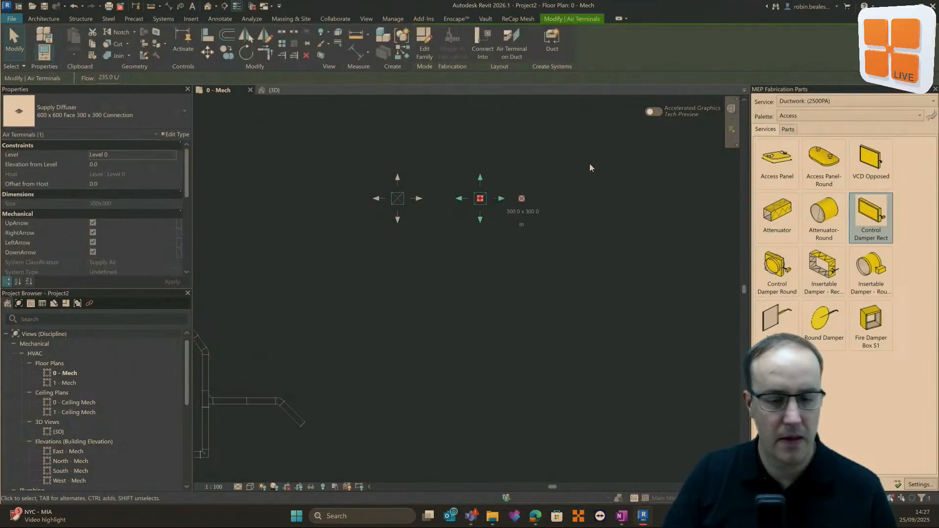
key(Escape)
click(471, 197)
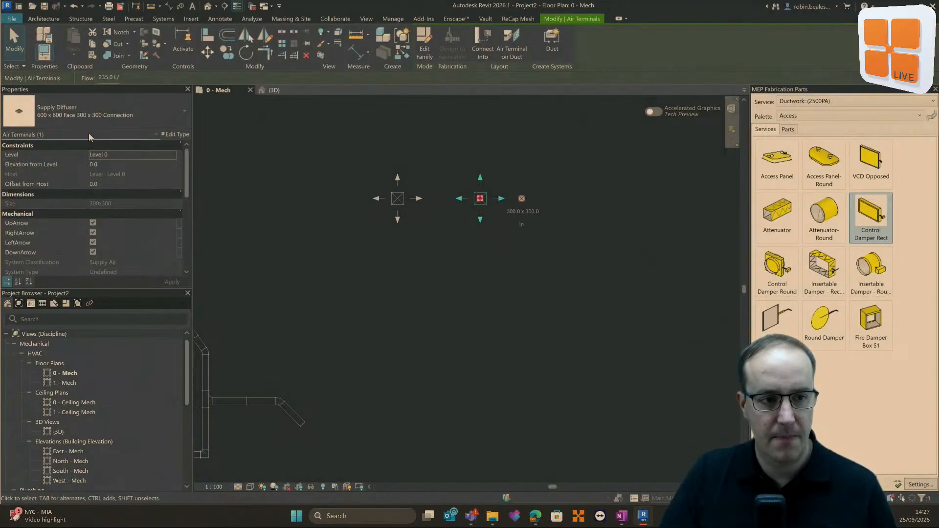
drag(490, 194, 512, 195)
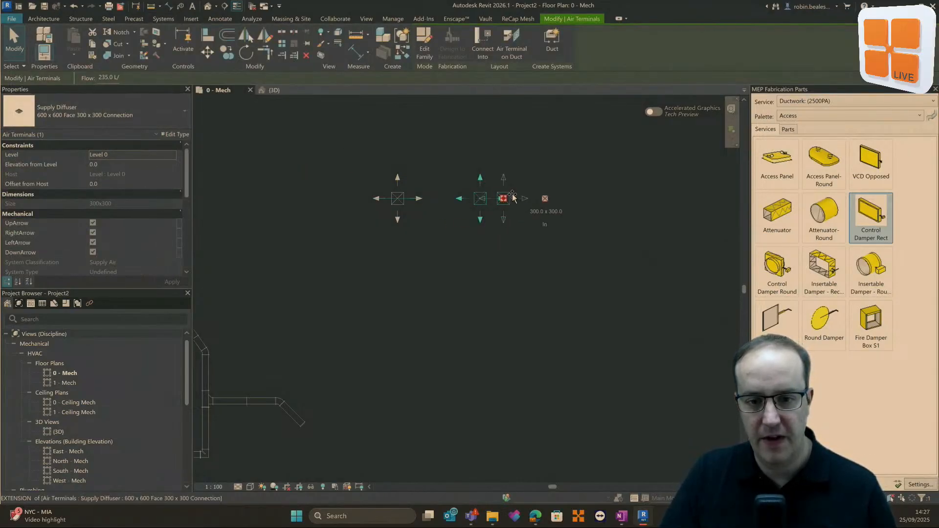
click(453, 159)
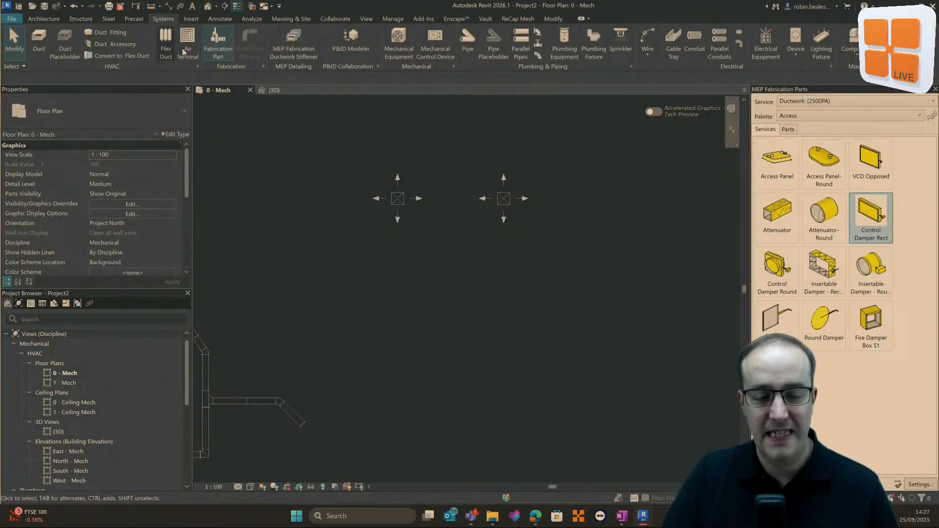
Close the MEP Fabrication Parts browser.
click(219, 42)
click(231, 44)
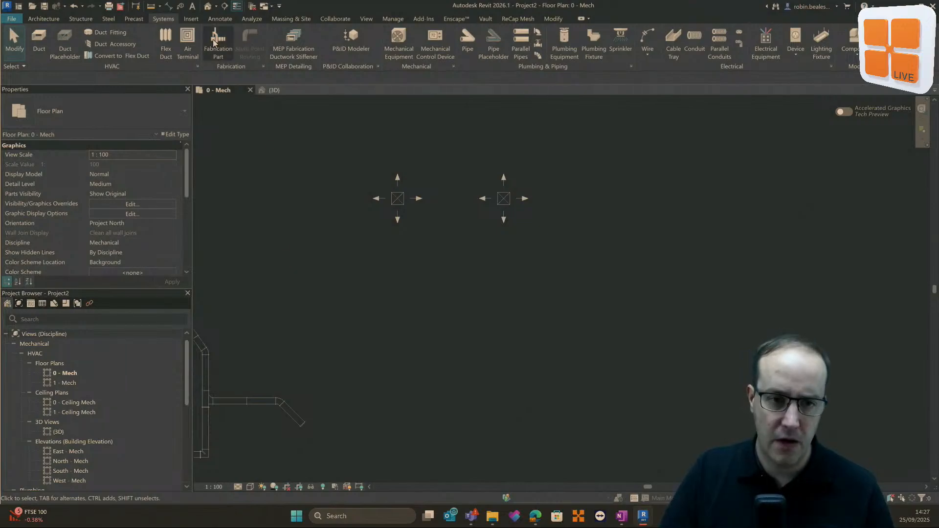
From the Rect palette of the Ductwork: (2500PA) service, place a horizontal row of 600 x 400 Straight parts below the two supply diffusers.
click(810, 116)
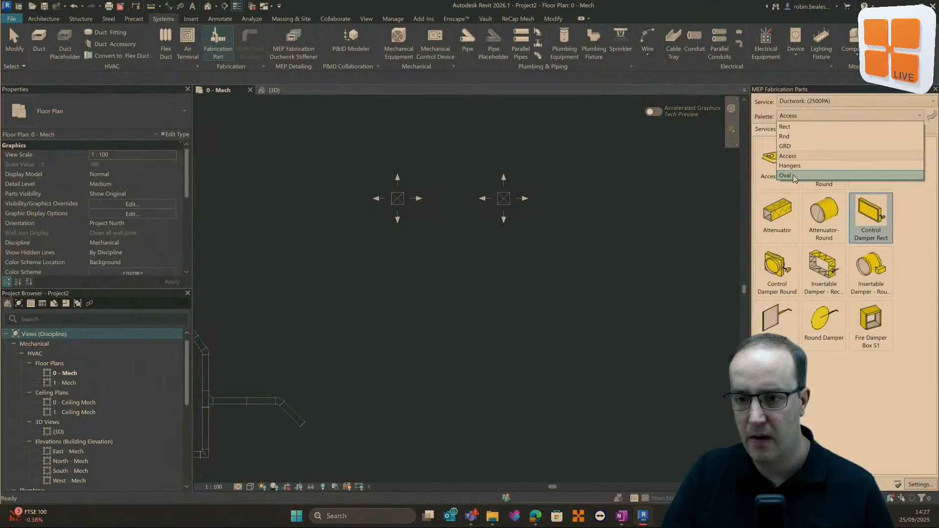
click(796, 126)
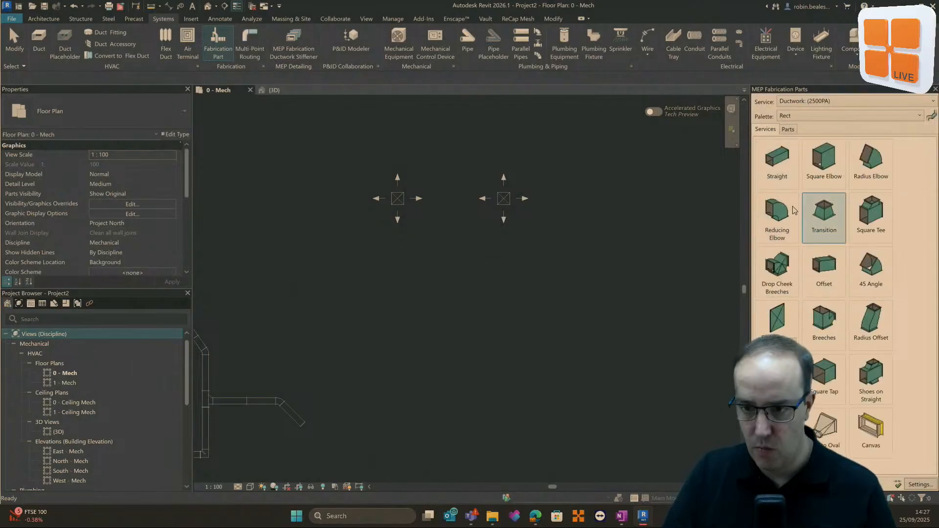
click(776, 160)
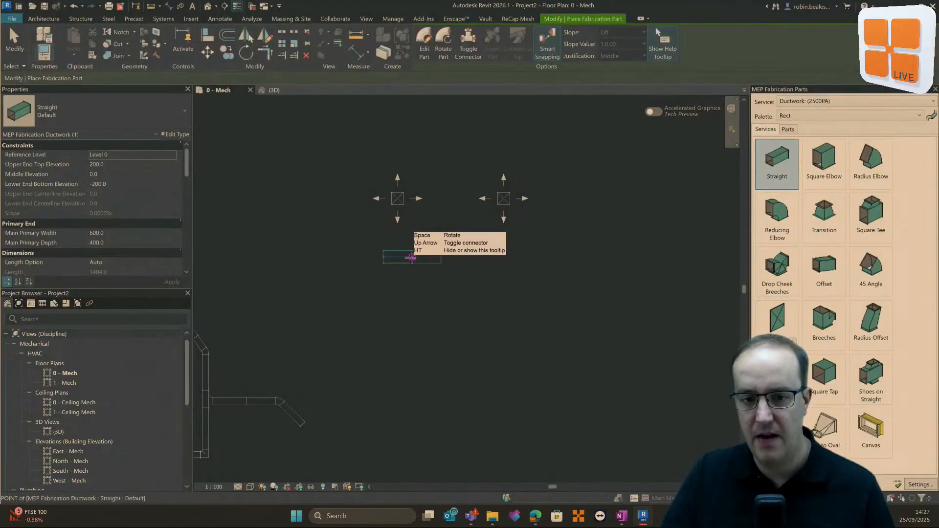
click(411, 258)
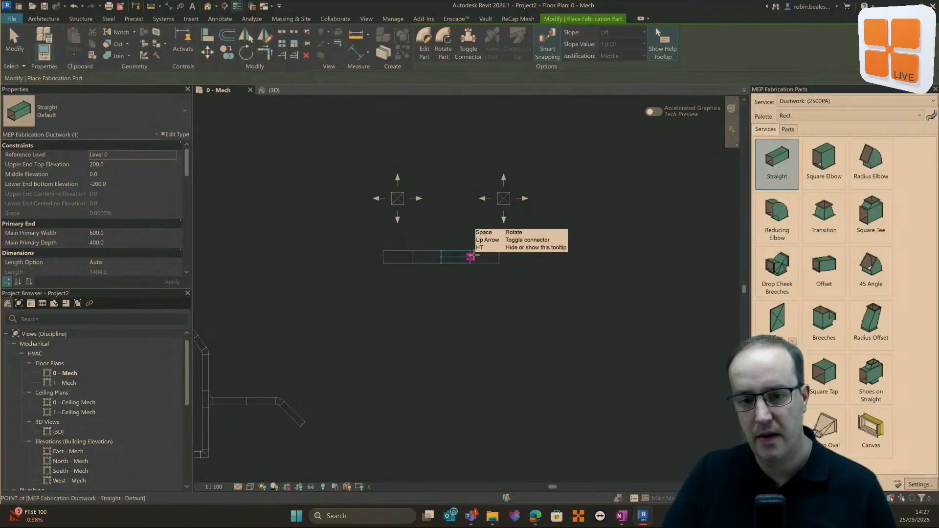
click(470, 258)
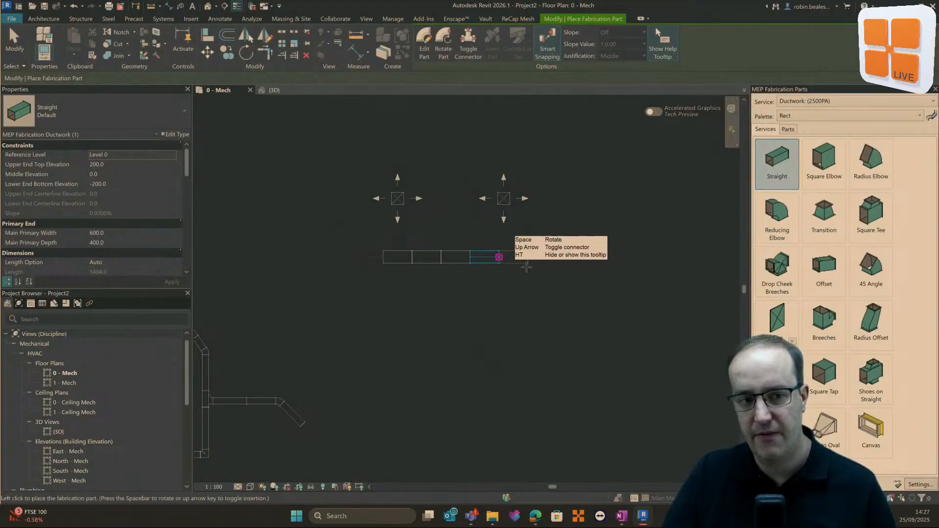
click(526, 267)
right_click(530, 258)
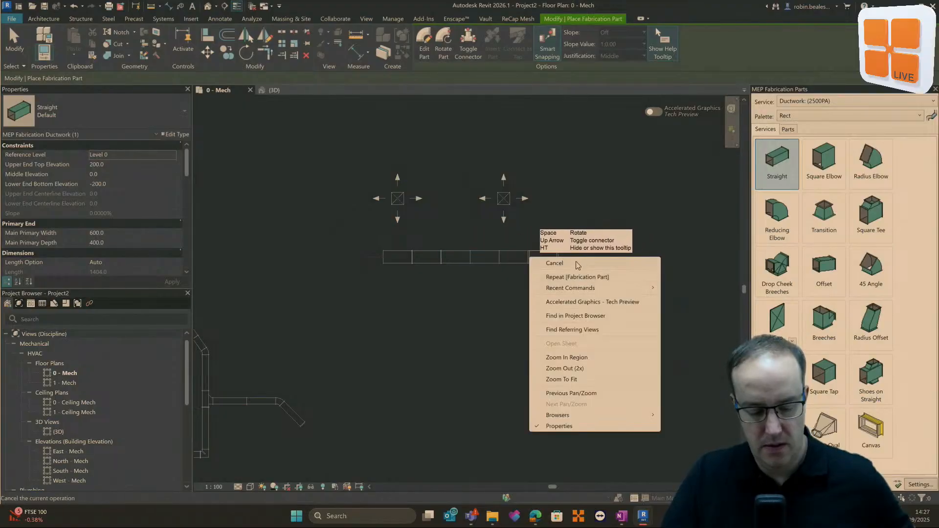
click(567, 267)
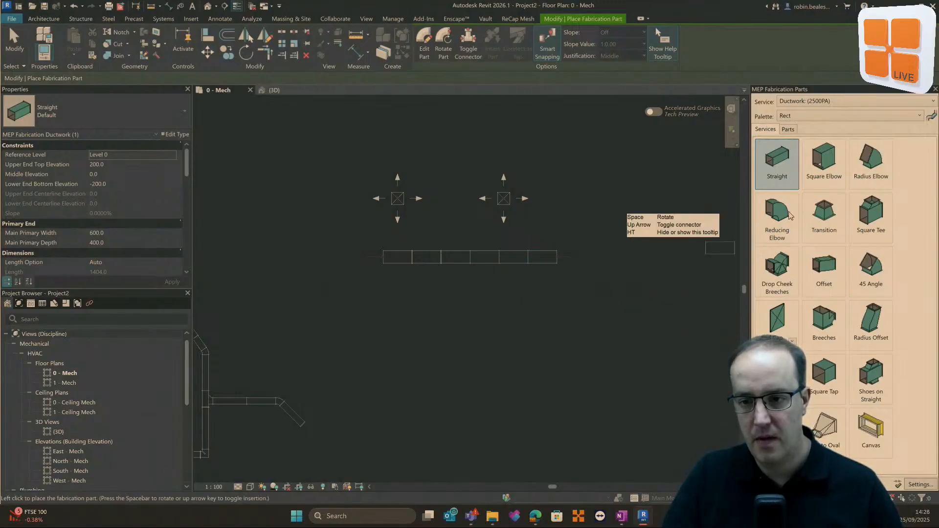
Add a Square Elbow to the right end of the straight run and continue down from it with Straight parts.
click(778, 224)
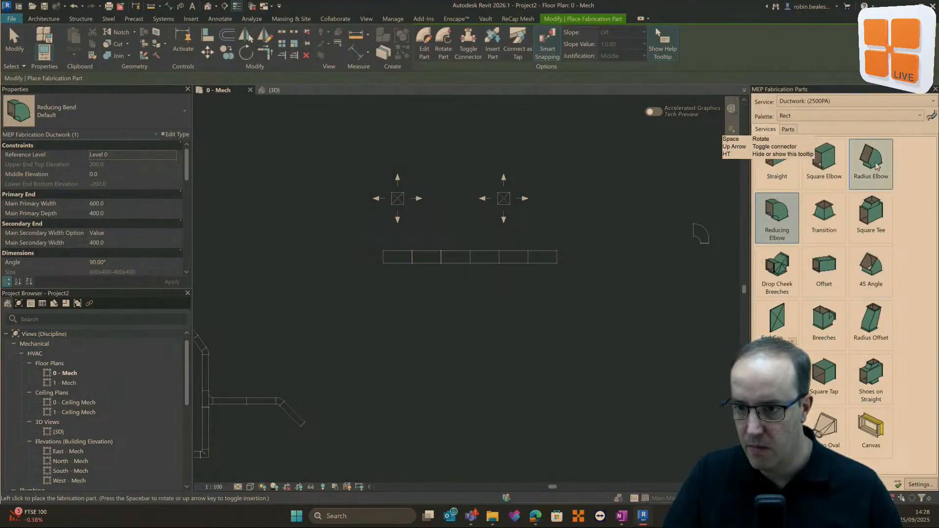
key(Escape)
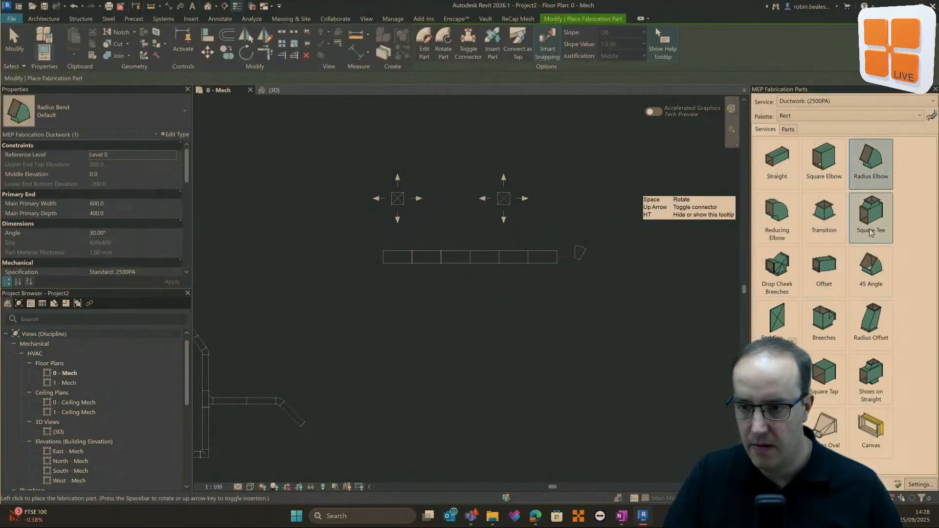
click(824, 162)
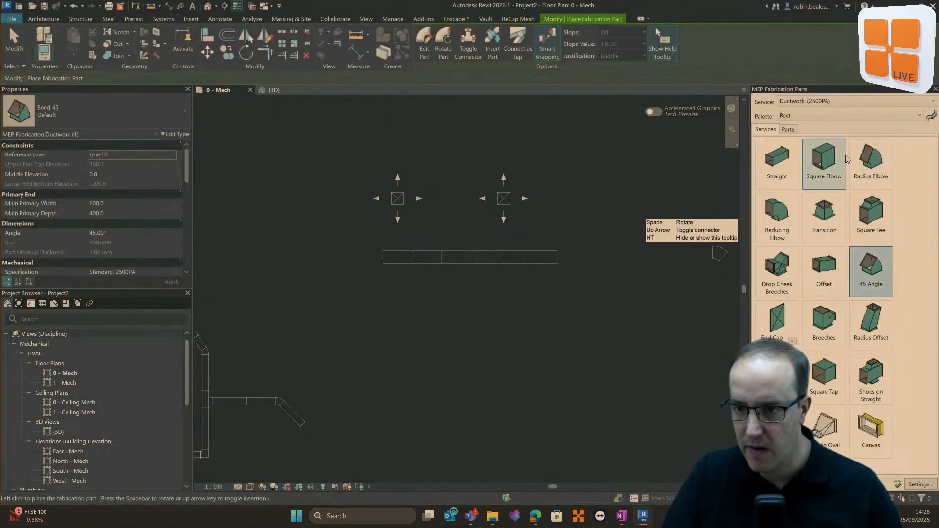
click(557, 258)
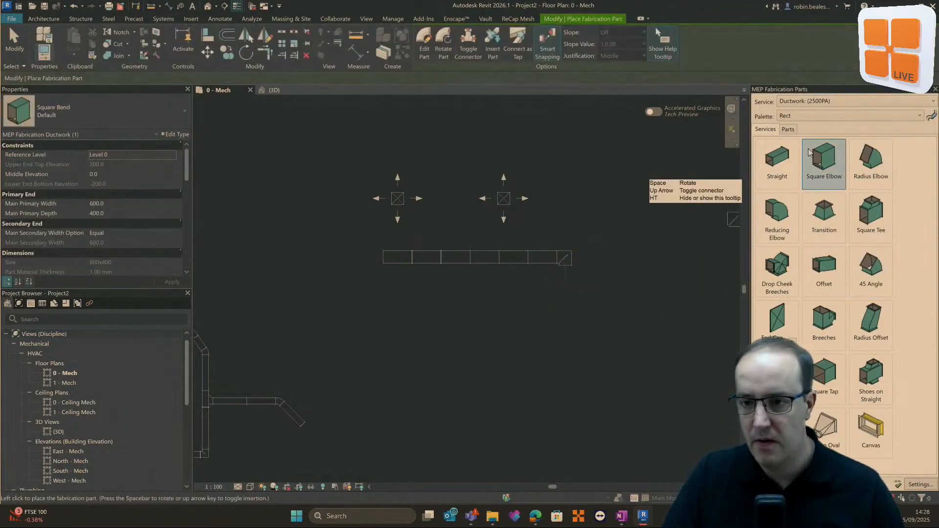
click(776, 164)
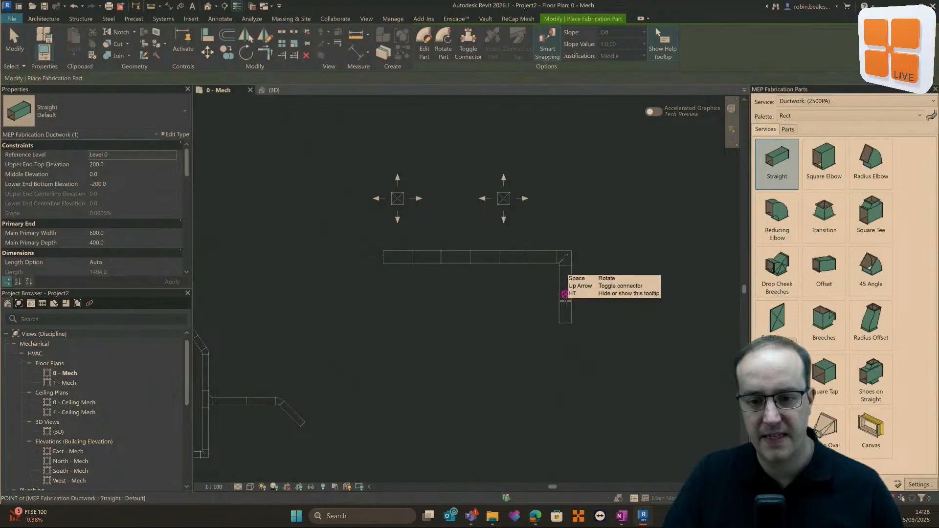
click(561, 381)
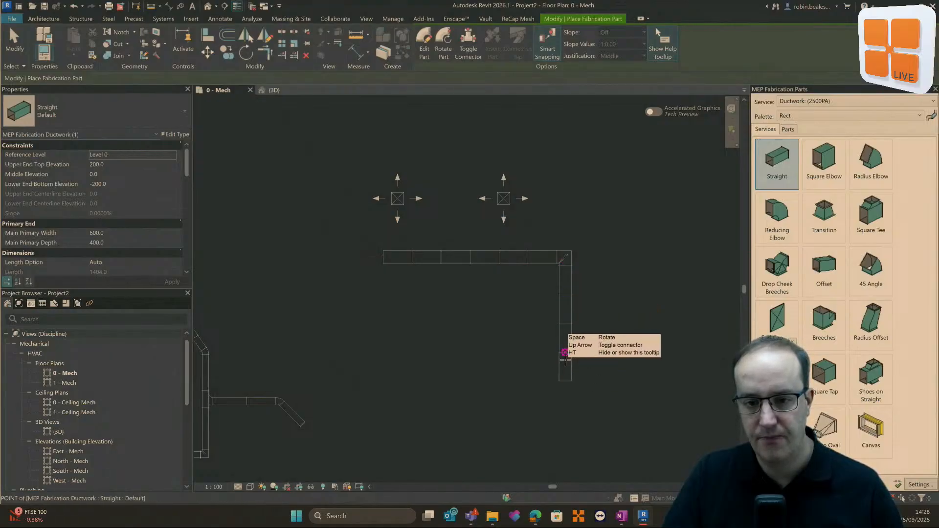
right_click(551, 222)
click(560, 220)
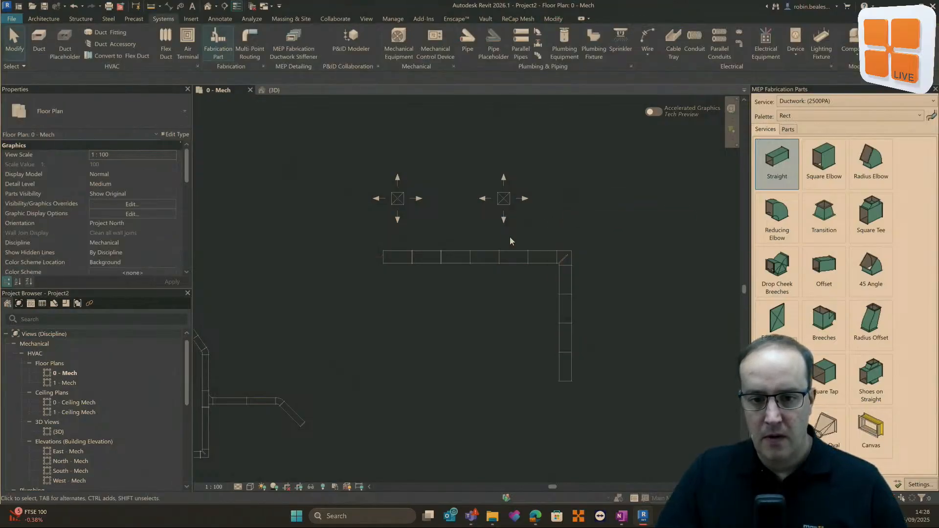
Move the right supply diffuser slightly further right, keeping it level with the left one.
drag(503, 201, 515, 202)
click(521, 197)
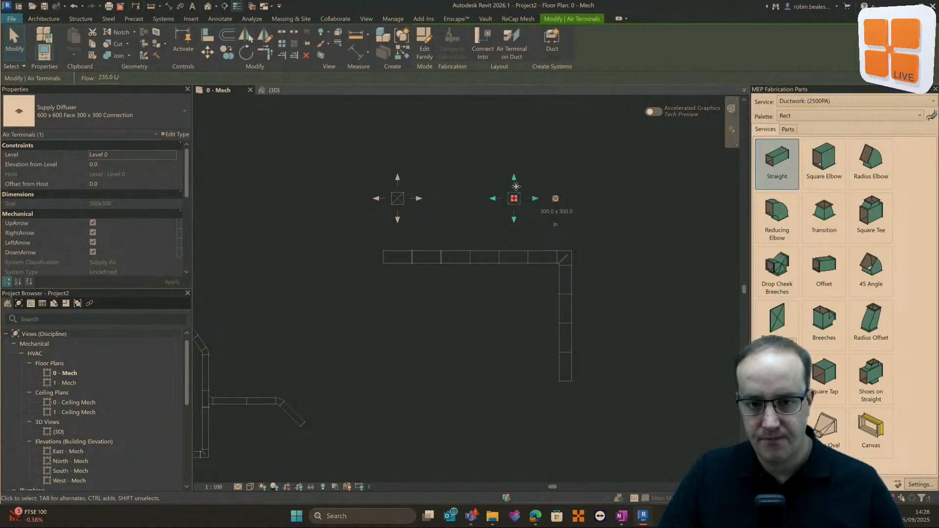
scroll(513, 199, up, 2)
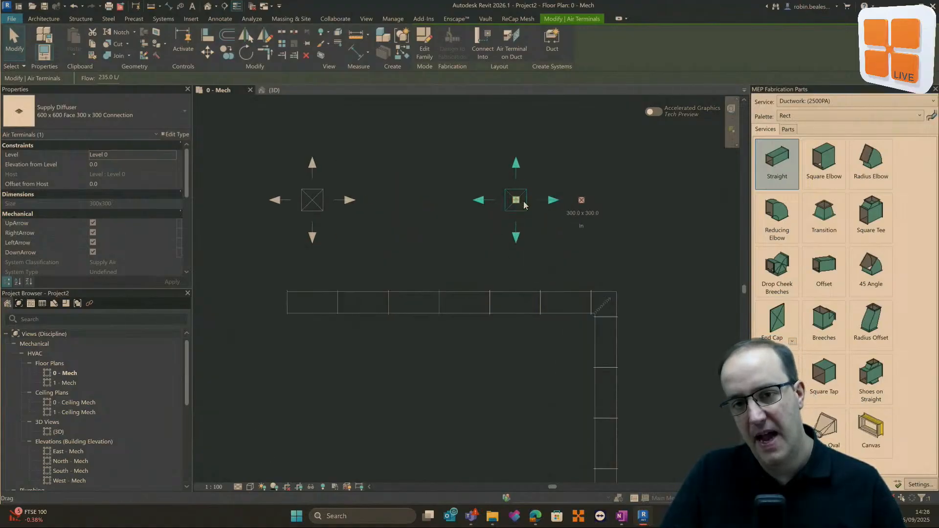
Try to connect the right supply diffuser to the fabrication duct run, using Connect Into and a flex duct.
click(482, 44)
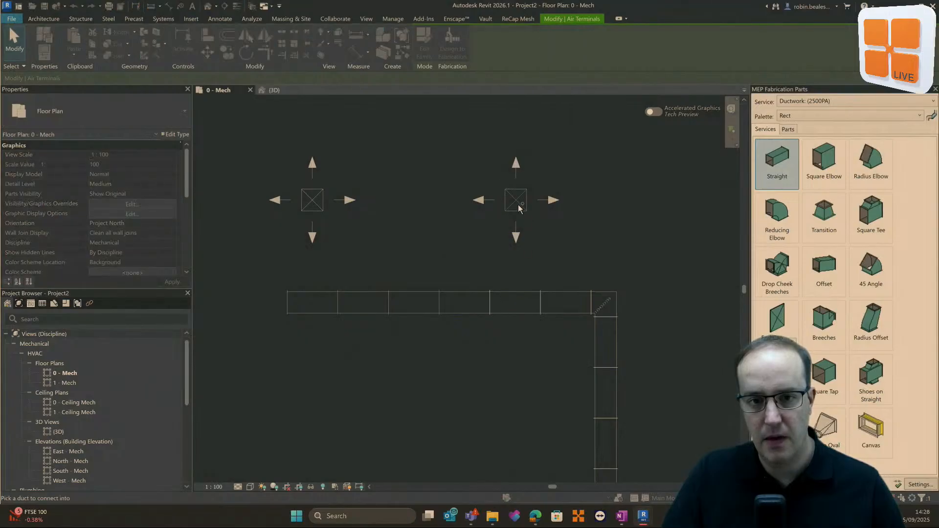
key(Escape)
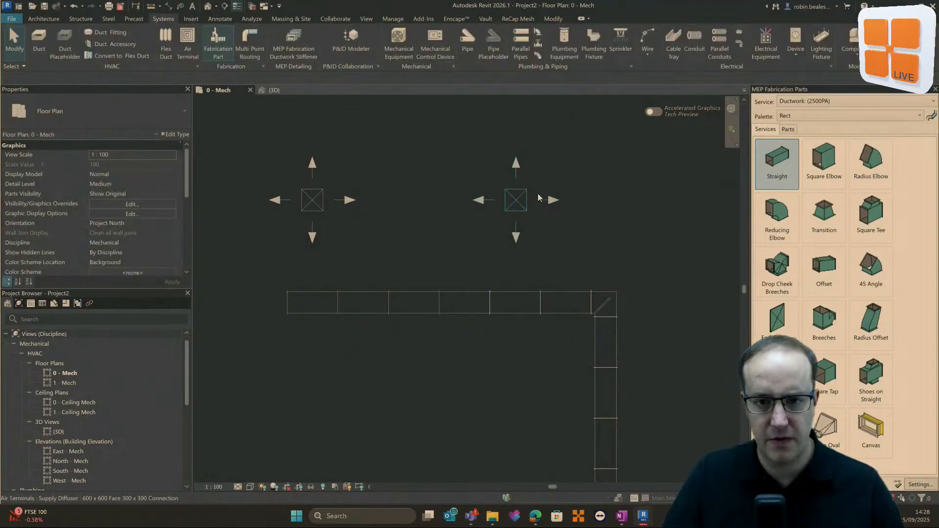
click(512, 194)
right_click(529, 209)
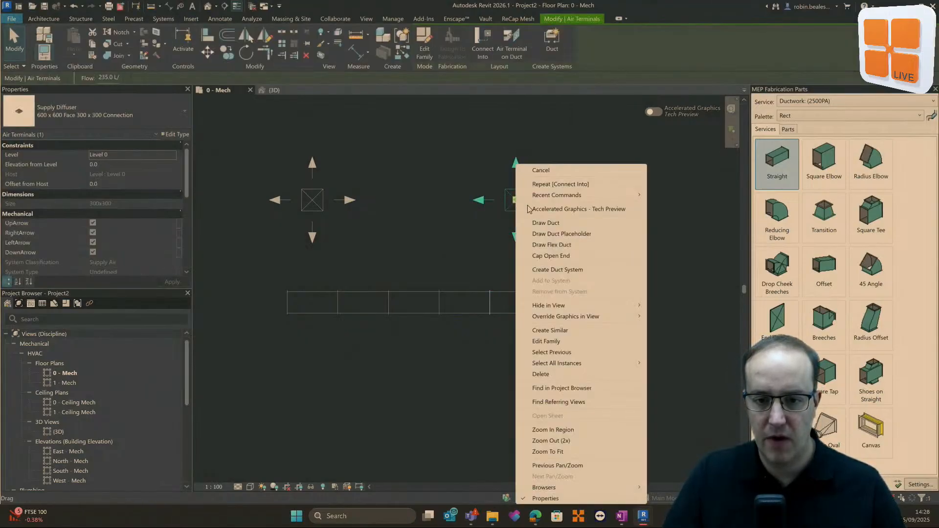
click(556, 245)
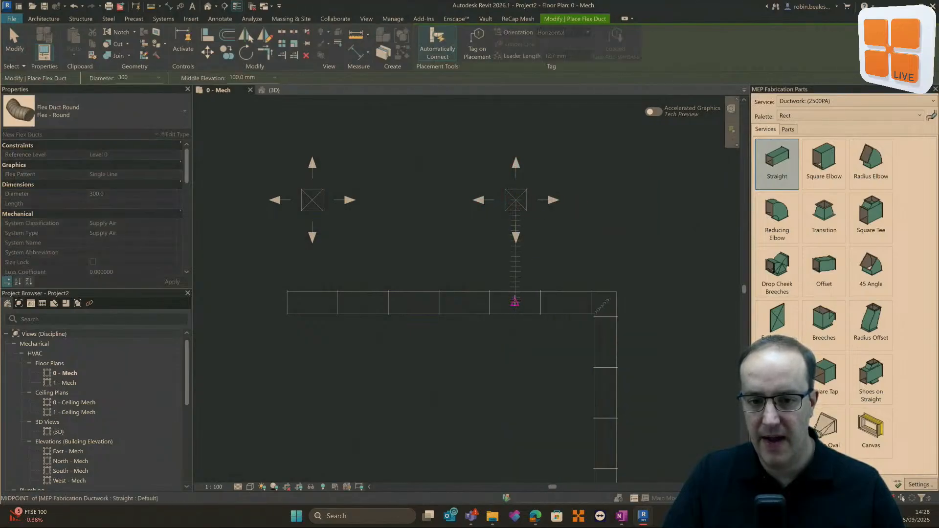
key(Escape)
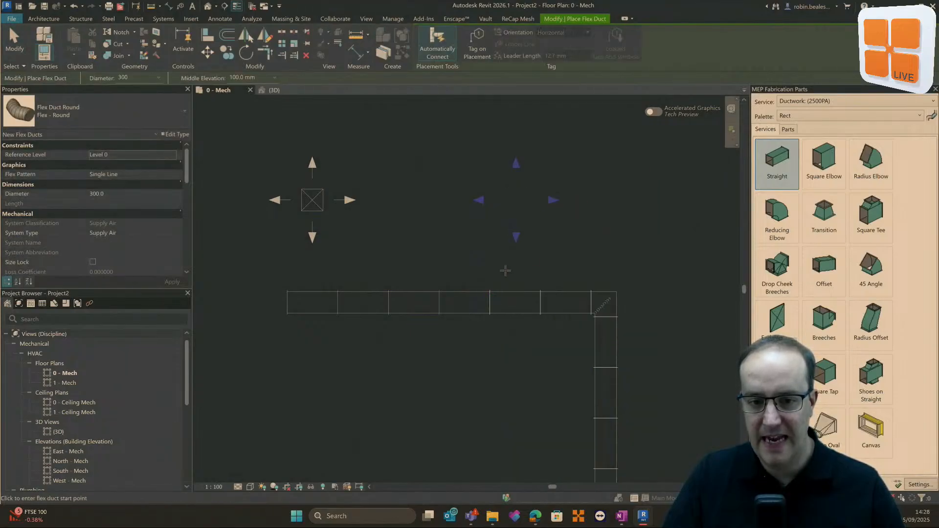
key(Escape)
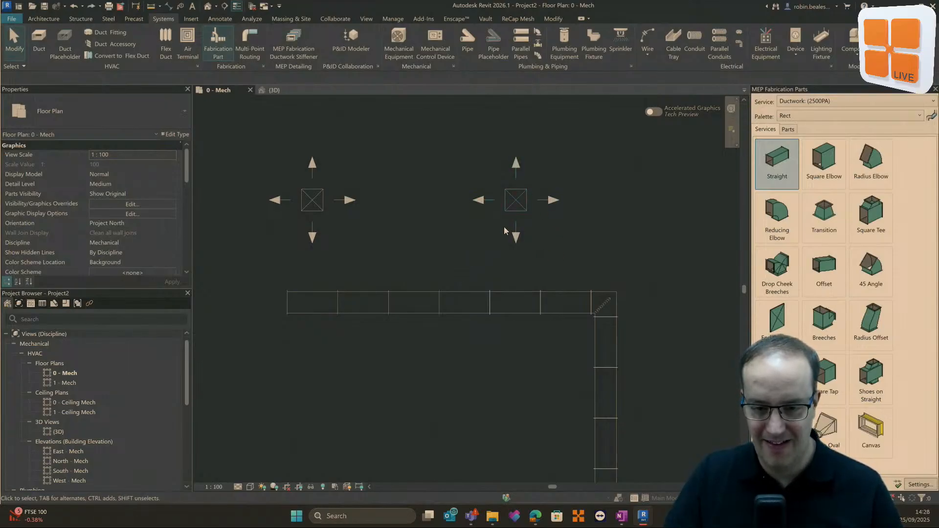
Draw a 300 mm diameter round flex duct about 1046 mm long from the right supply diffuser down toward the duct run.
middle_drag(504, 210, 511, 193)
click(514, 184)
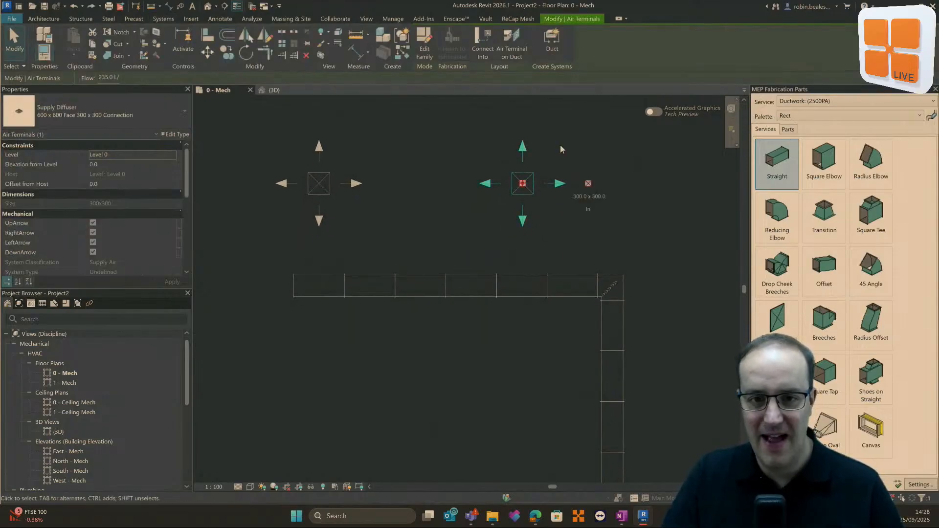
click(525, 169)
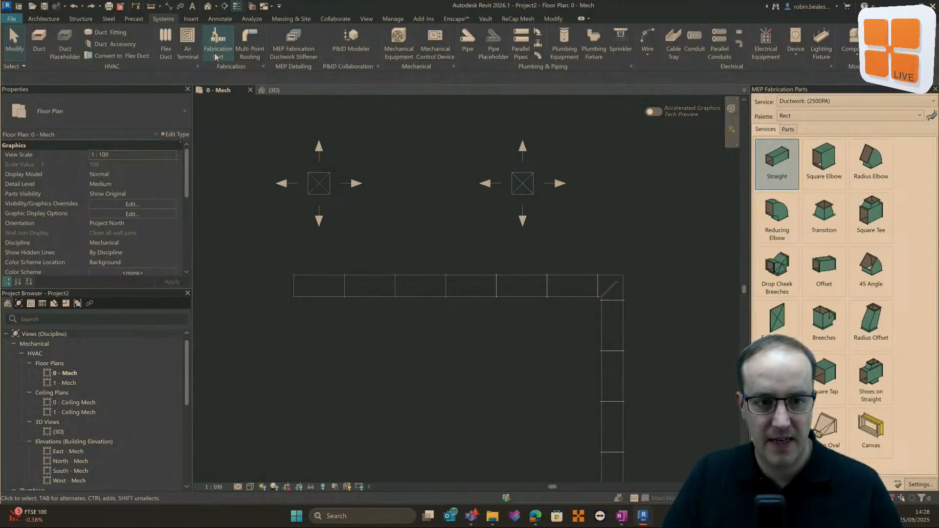
right_click(523, 183)
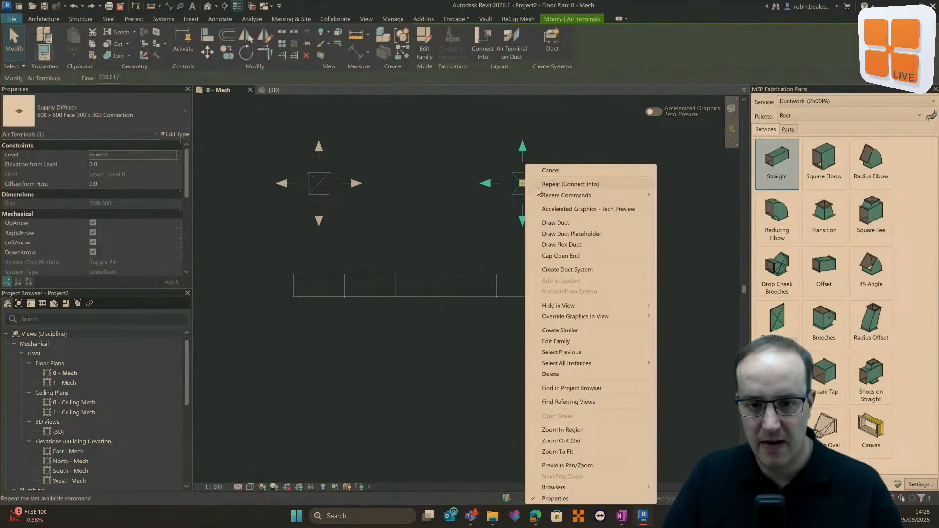
click(572, 245)
middle_drag(572, 186, 509, 189)
middle_drag(472, 215, 472, 243)
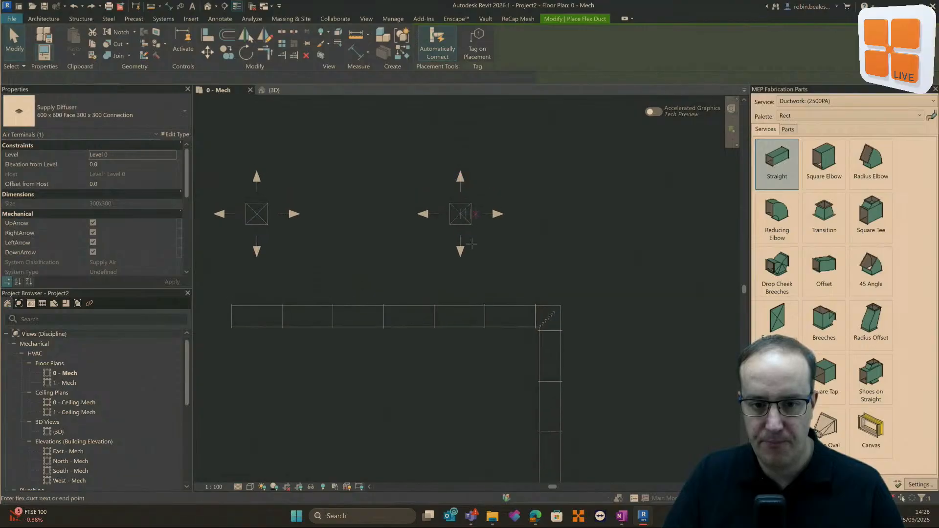
right_click(415, 218)
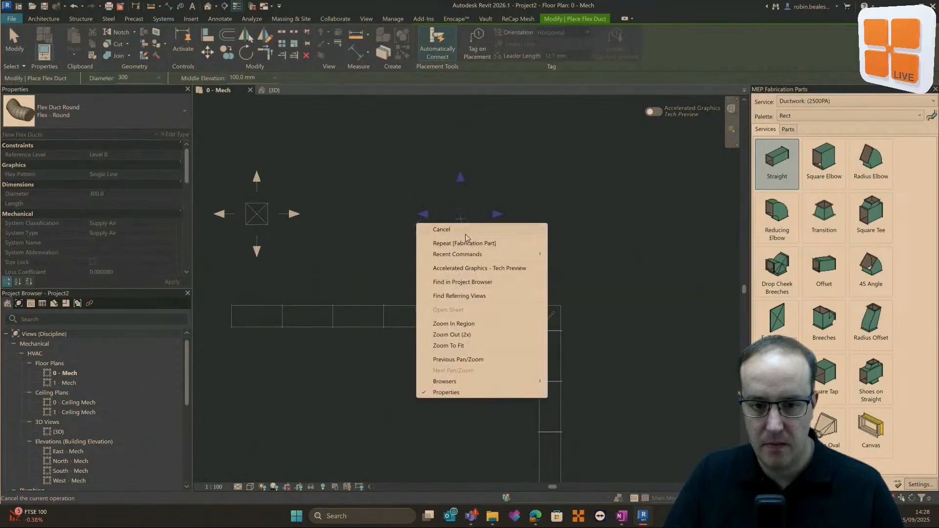
click(431, 231)
key(Escape)
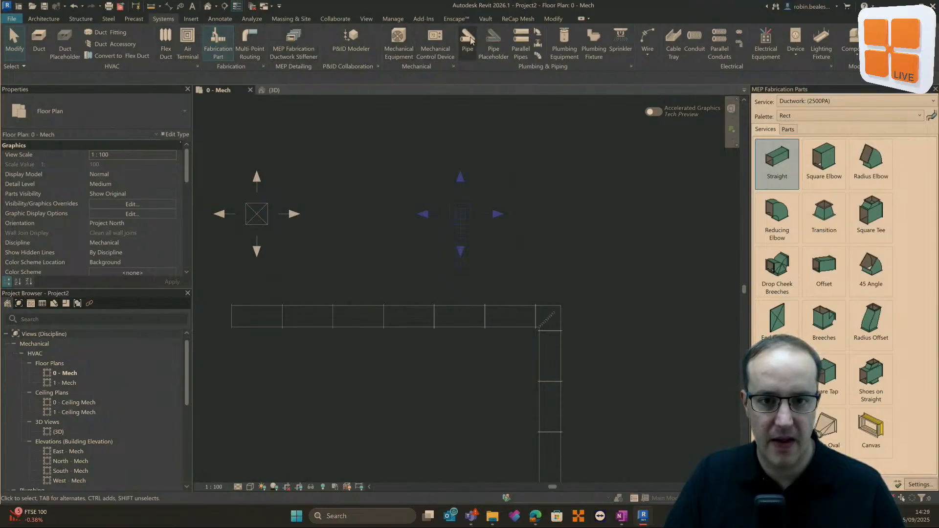
Try to attach a Straight fabrication part to the open end of the flex duct, and delete the flex duct.
click(777, 164)
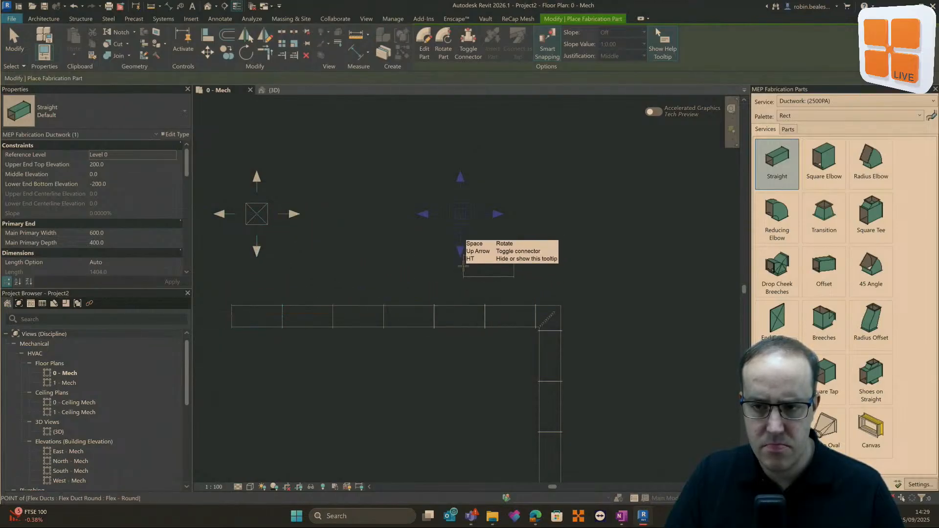
key(Escape)
click(464, 227)
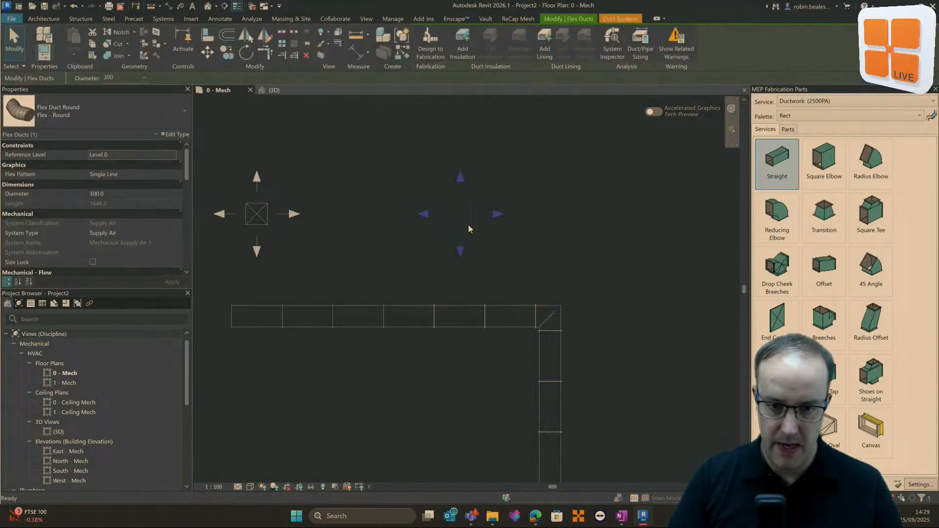
key(Delete)
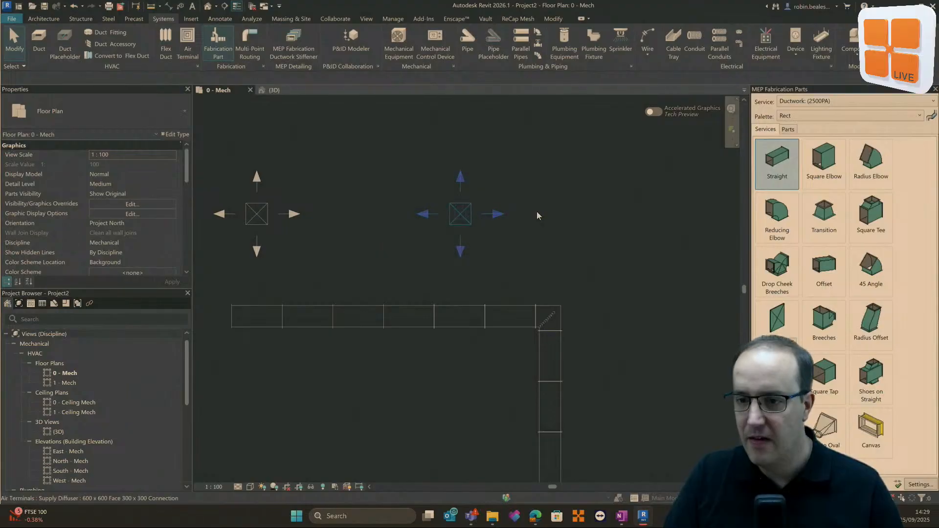
Draw a 300 mm diameter round flex duct from the right supply diffuser, running left and bending down toward the duct run.
right_click(460, 219)
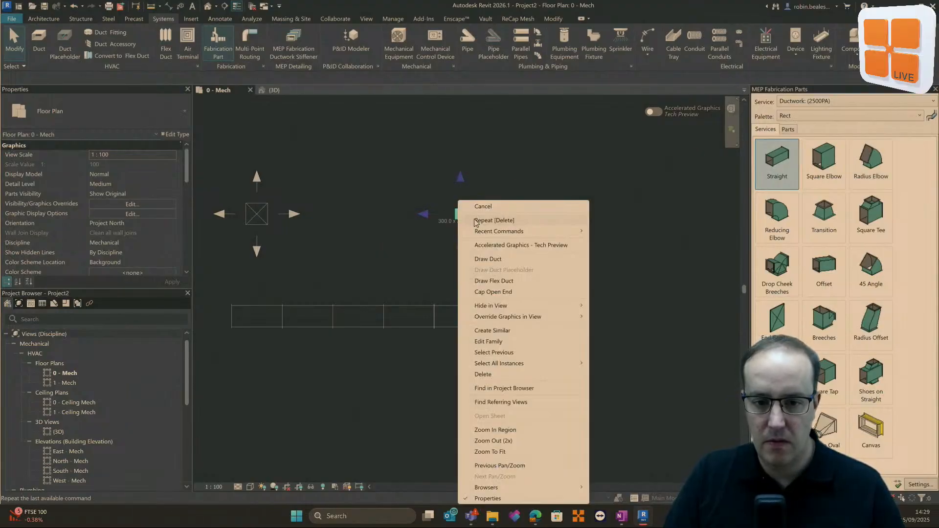
click(507, 283)
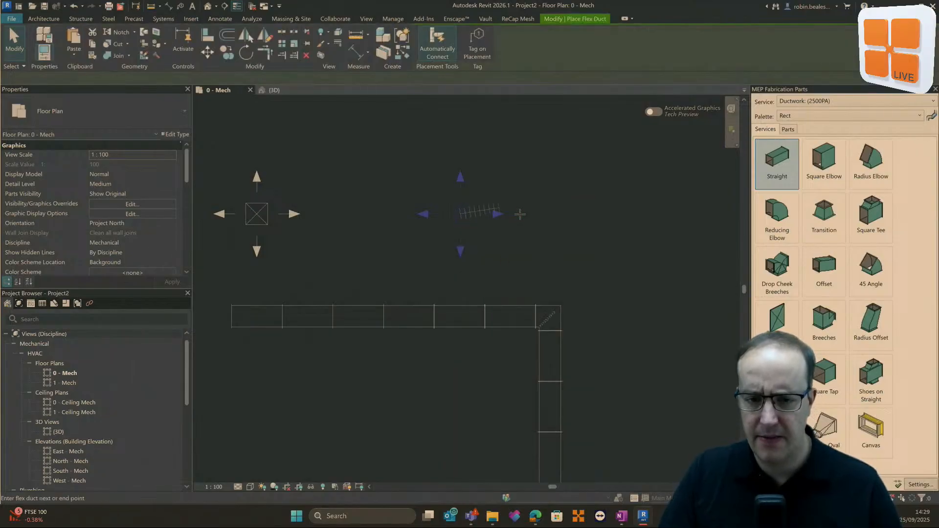
click(460, 214)
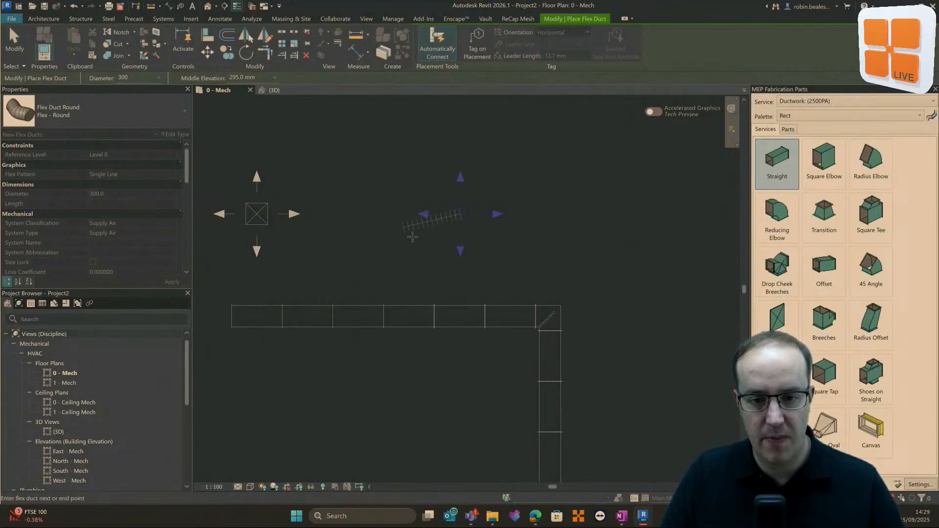
click(410, 214)
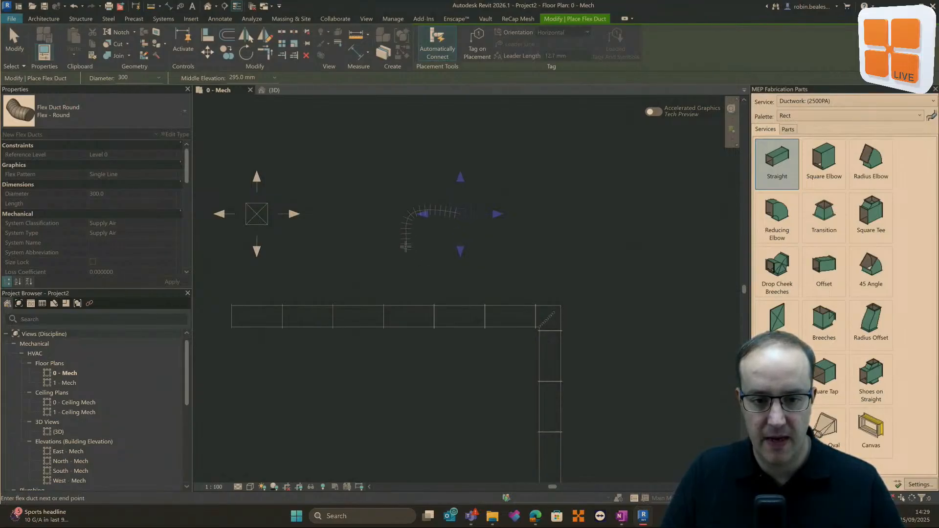
right_click(371, 214)
click(401, 223)
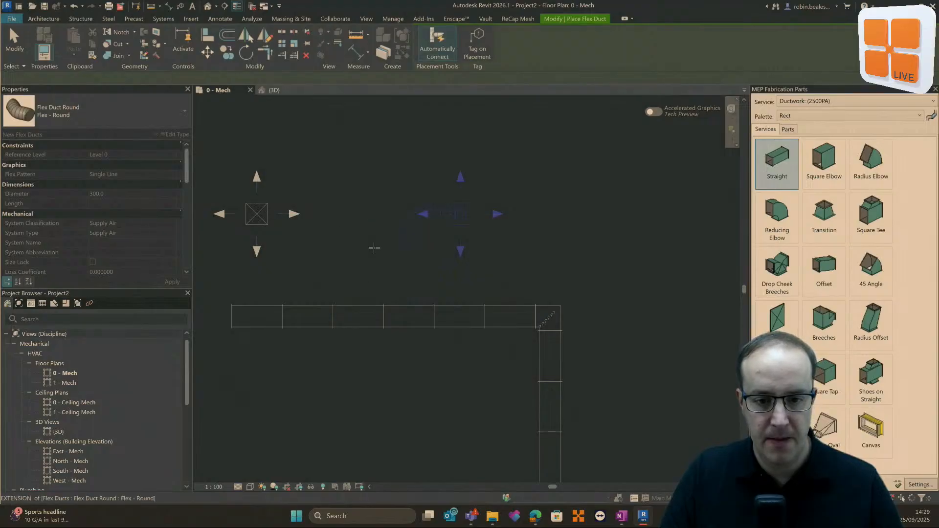
right_click(365, 230)
click(390, 237)
click(405, 246)
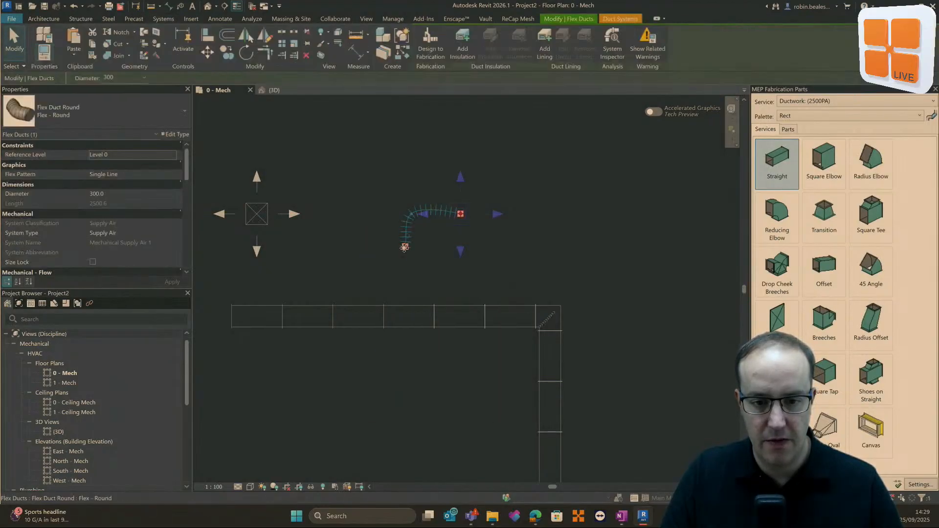
Try to draw a duct from the flex duct's open end straight down into the horizontal fabrication duct run.
right_click(405, 244)
click(434, 270)
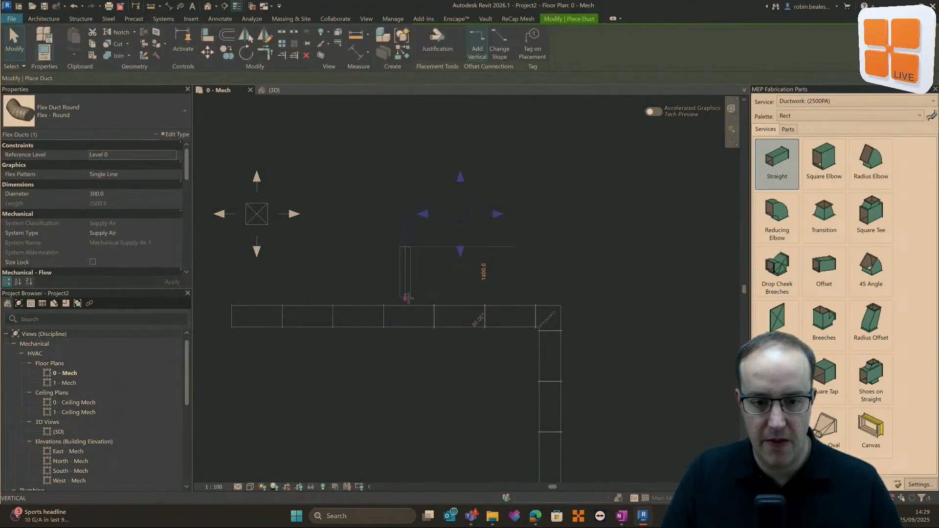
click(407, 313)
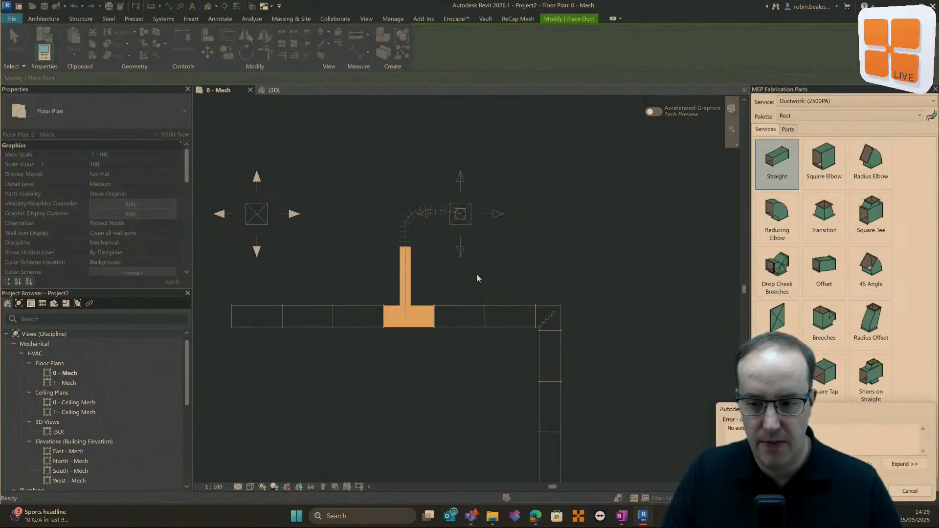
click(909, 491)
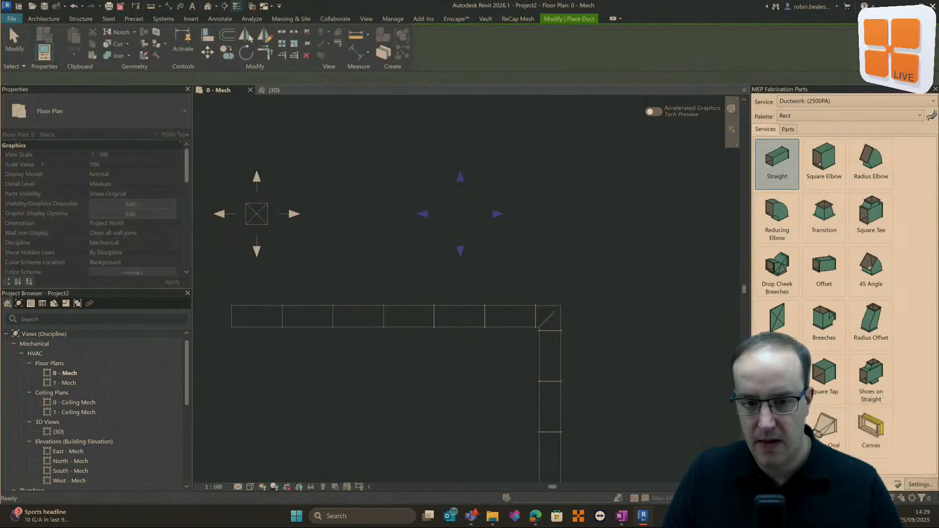
Draw a short 300 x 300 mm rectangular duct down from the flex duct's open end and convert it to fabrication parts.
click(405, 247)
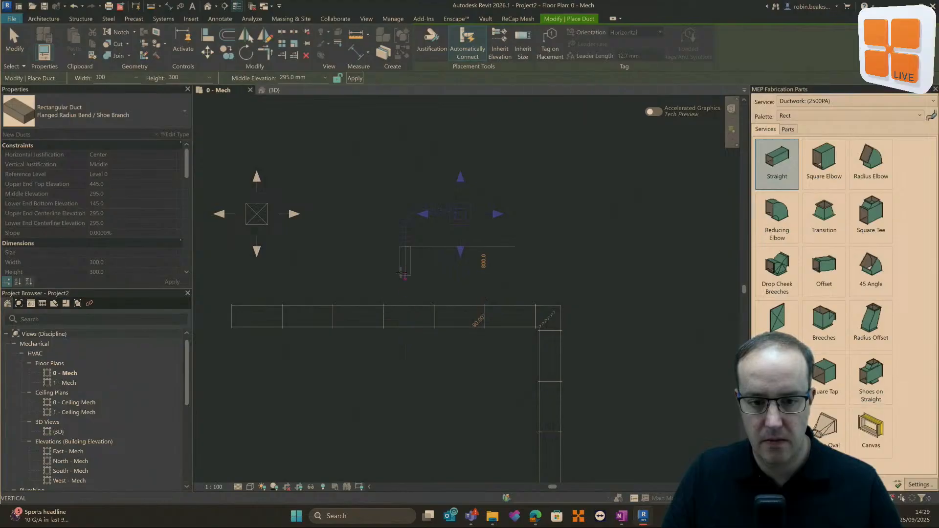
key(Escape)
key(Escape)
scroll(413, 260, up, 3)
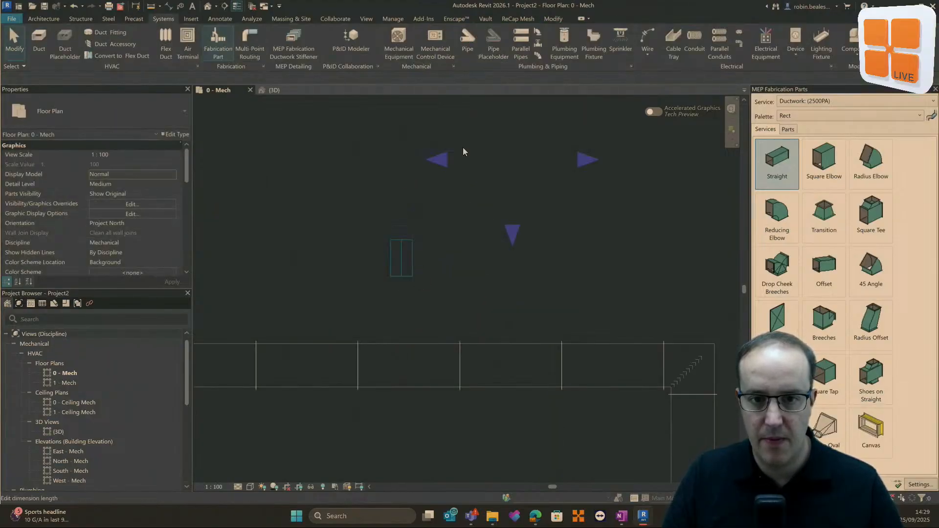
drag(446, 278, 265, 139)
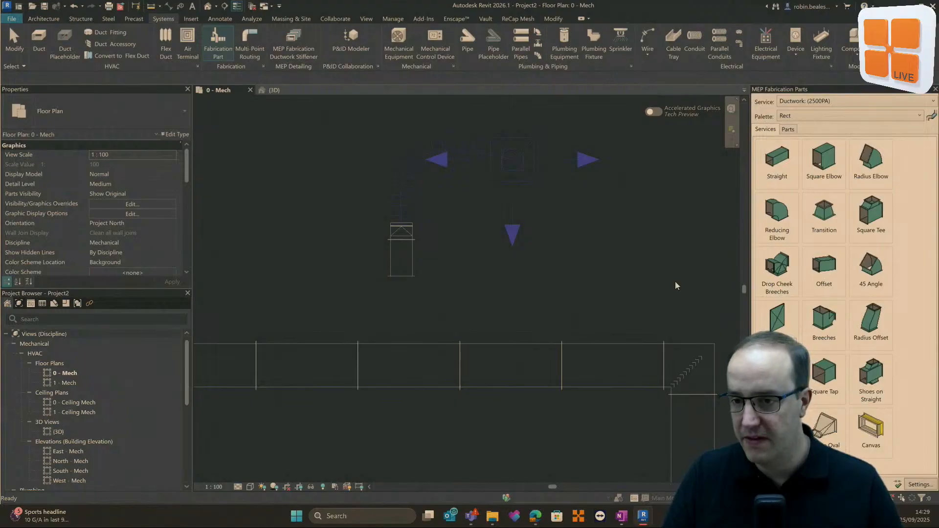
Examine the converted fabrication parts and the bent flex duct joining them to the right supply diffuser.
scroll(409, 245, up, 2)
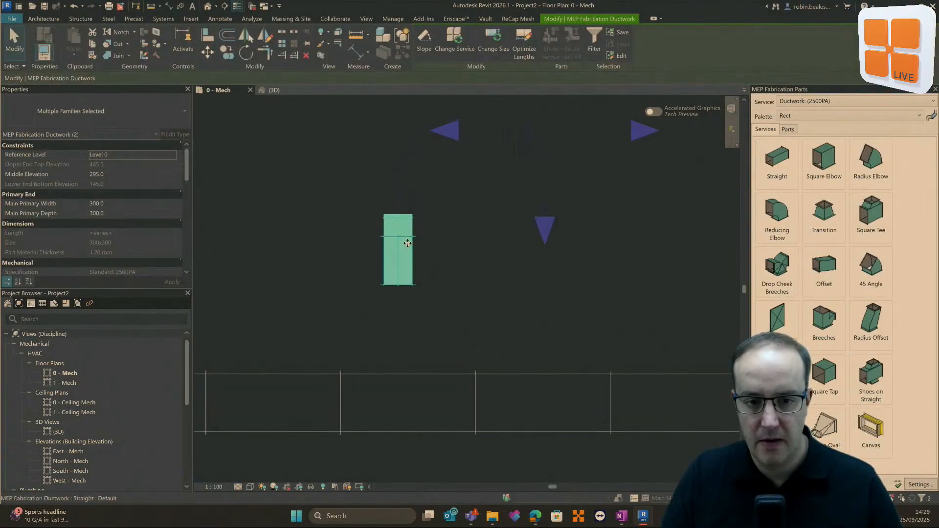
scroll(407, 239, down, 4)
click(310, 222)
scroll(408, 169, up, 5)
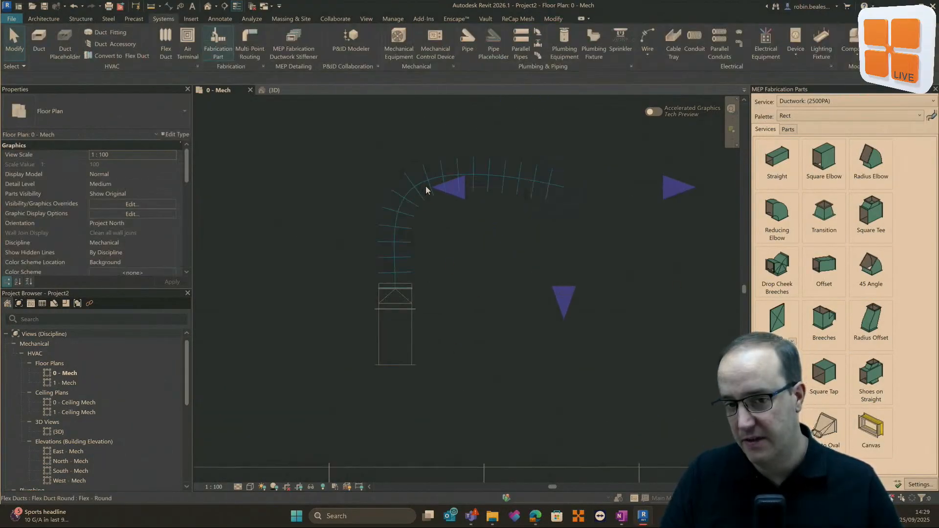
click(425, 187)
click(483, 301)
scroll(428, 354, down, 3)
drag(356, 295, 504, 401)
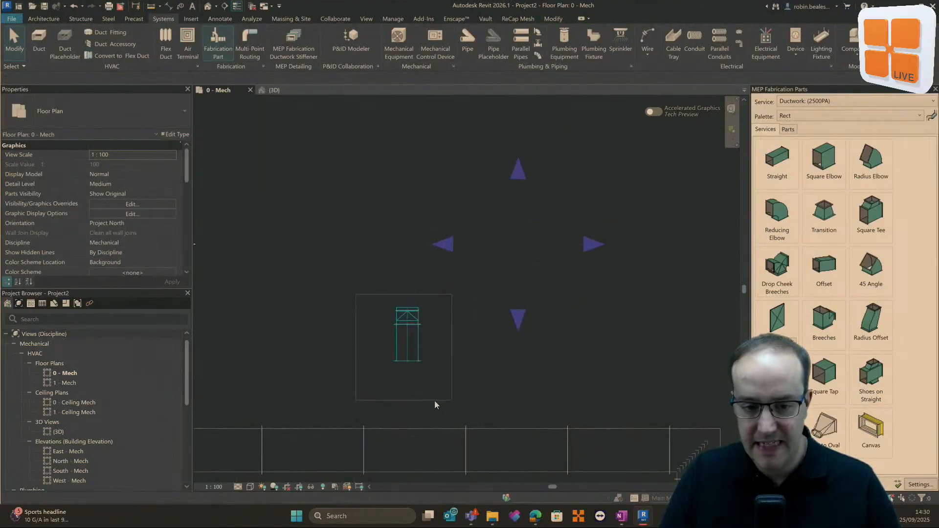
Undo the converted ductwork and bent flex duct, along with the earlier deletion of the straight flex duct at the right supply diffuser.
scroll(408, 362, down, 2)
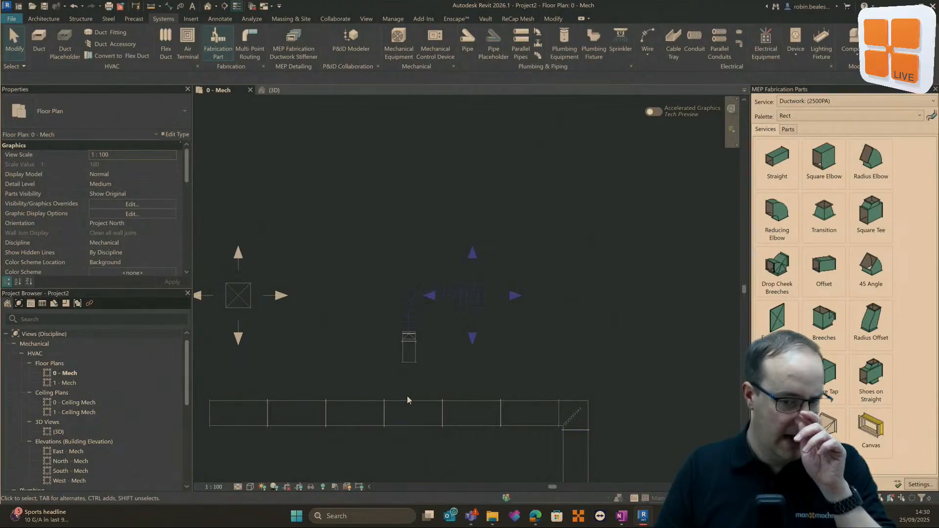
key(ctrl+z)
key(ctrl+z)
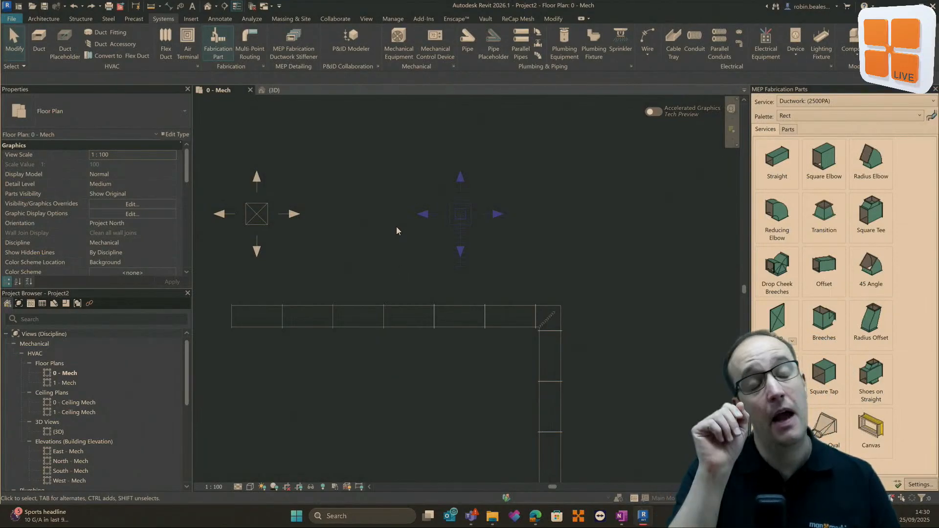
Select the whole large fabrication duct network in the plan to review it, and clear the selection.
scroll(607, 255, down, 5)
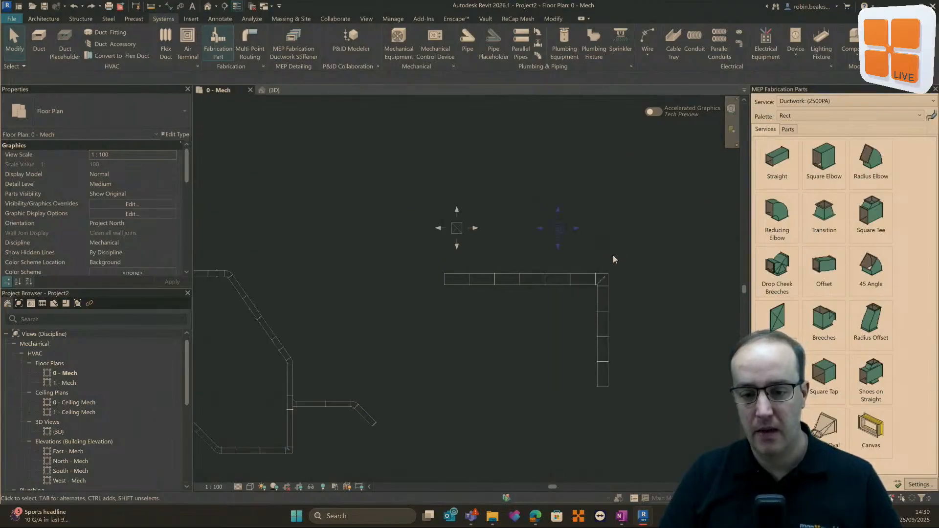
middle_drag(534, 344, 619, 281)
drag(430, 253, 562, 398)
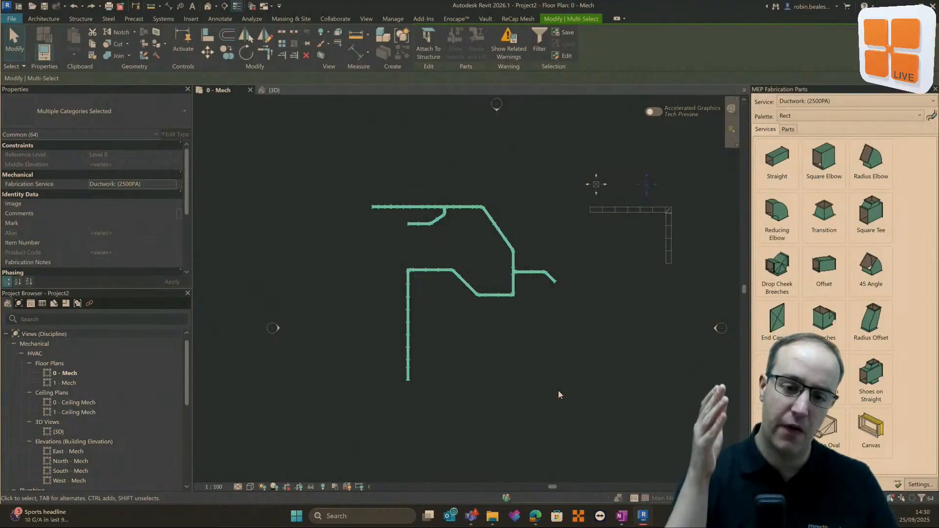
click(559, 390)
scroll(412, 279, up, 4)
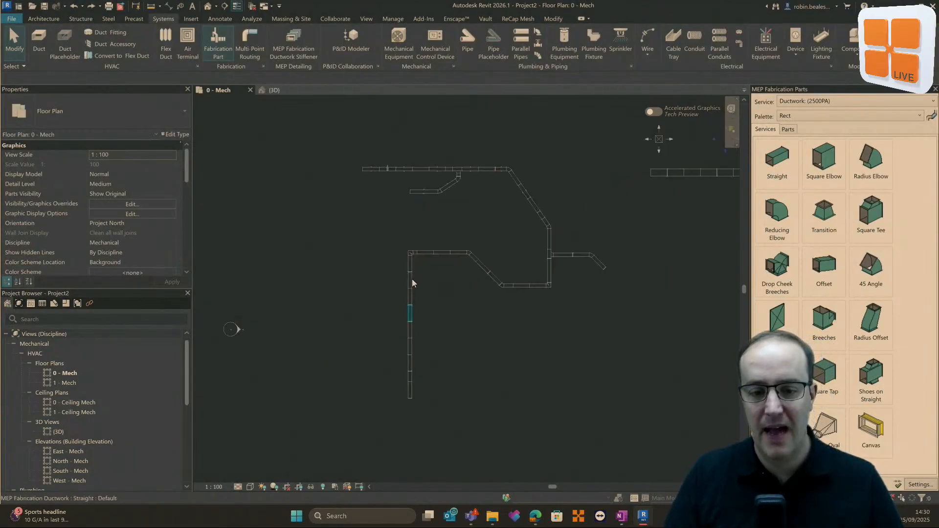
Inspect the properties of a straight fabrication part in the long vertical duct run, and clear the selection.
click(413, 289)
scroll(391, 290, up, 4)
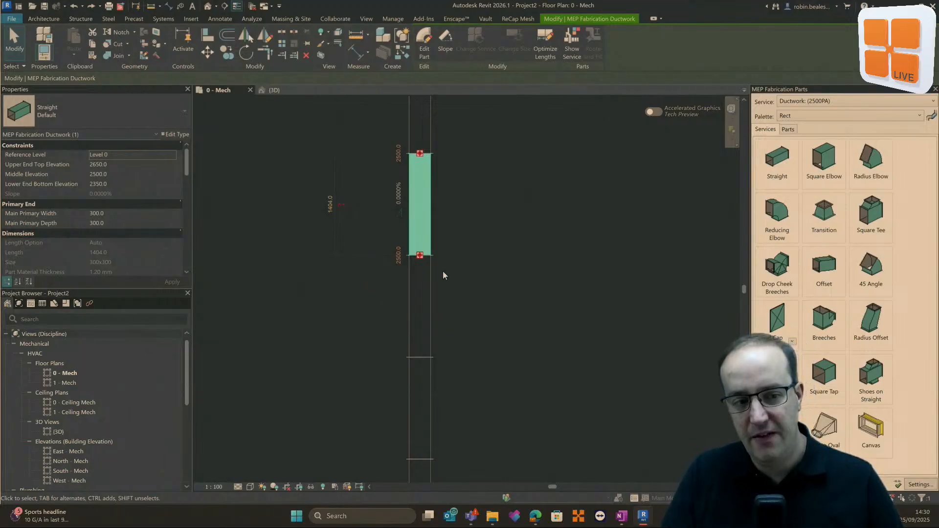
click(447, 219)
click(418, 198)
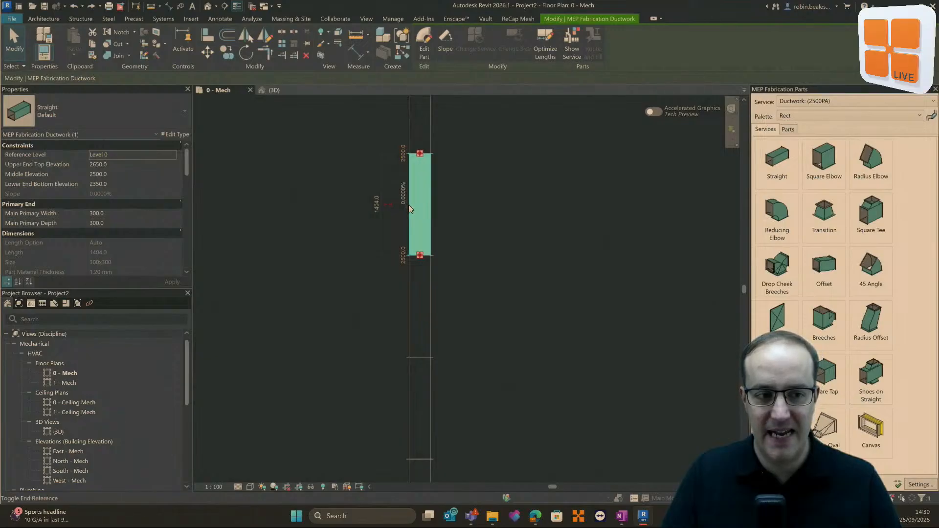
mouse_move(186, 161)
mouse_down()
mouse_move(186, 254)
mouse_move(189, 159)
mouse_up()
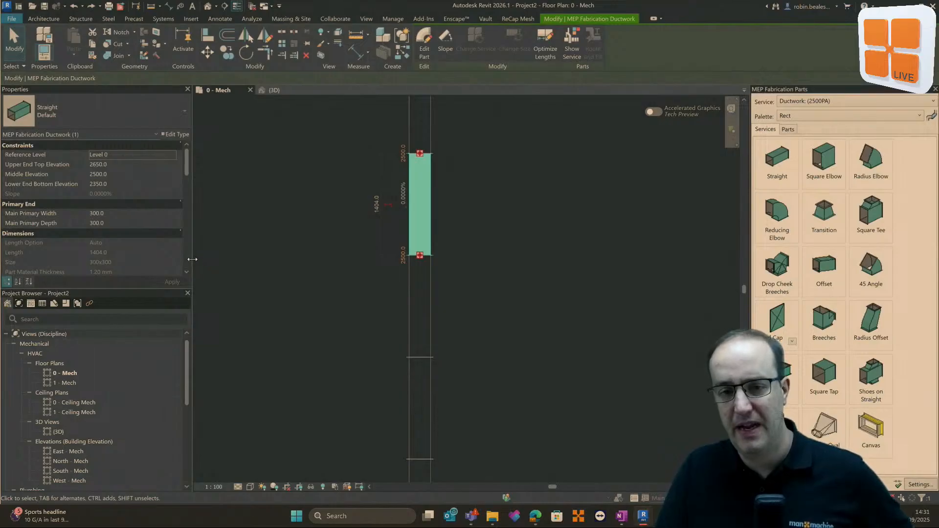
click(569, 224)
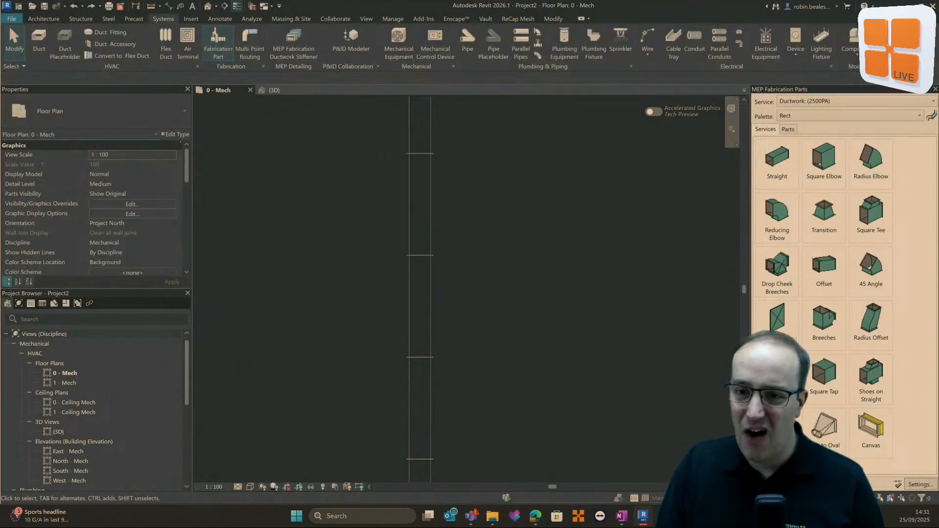
scroll(647, 265, down, 3)
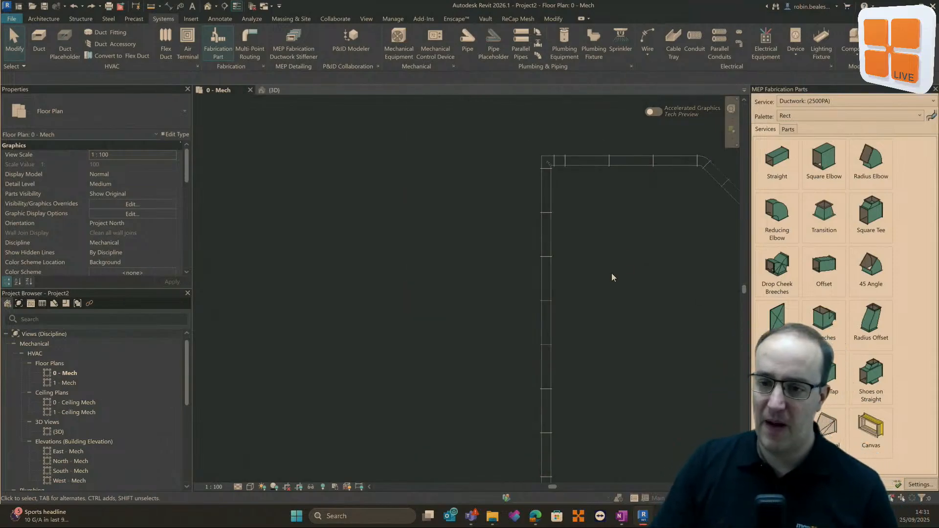
scroll(611, 277, down, 5)
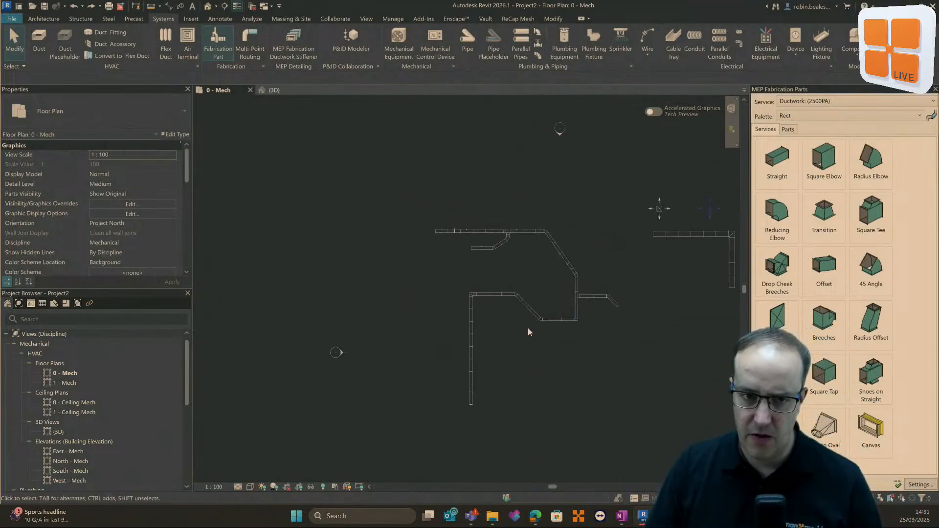
middle_drag(521, 342, 526, 308)
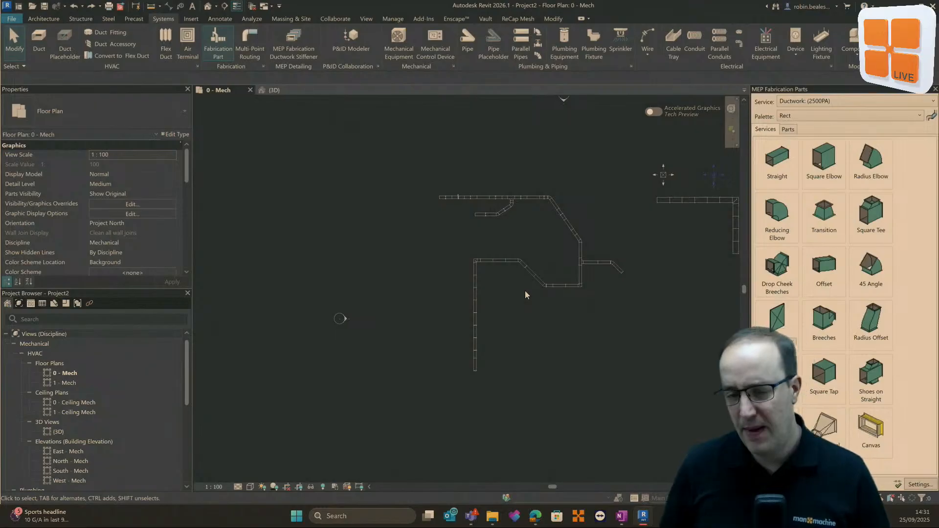